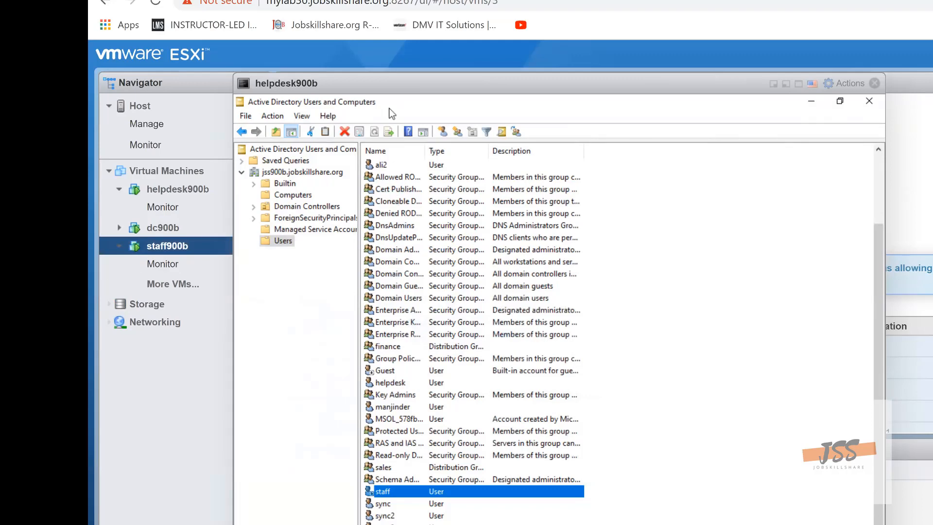
Minimize Active Directory Users and Computers, close the helpdesk900b console and open the staff900b virtual machine's console in the browser
left_click(809, 100)
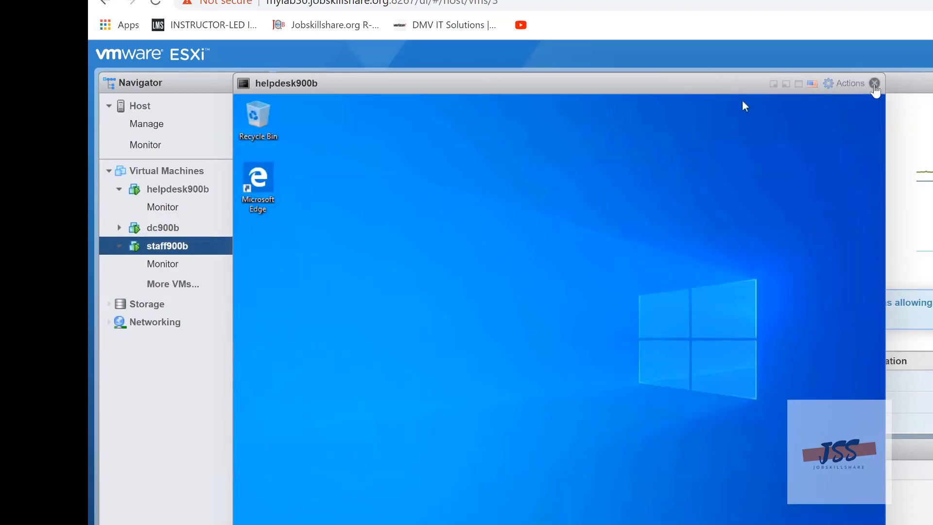
left_click(875, 87)
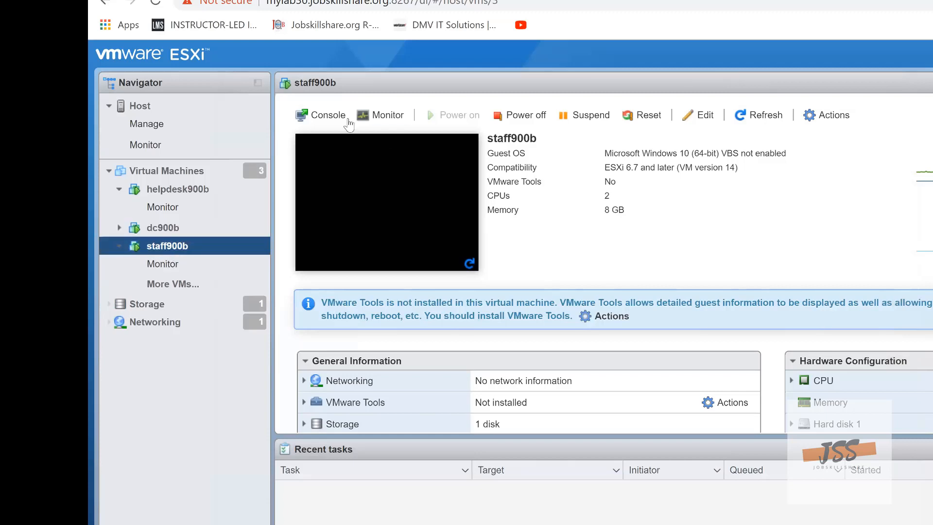
left_click(341, 117)
left_click(344, 133)
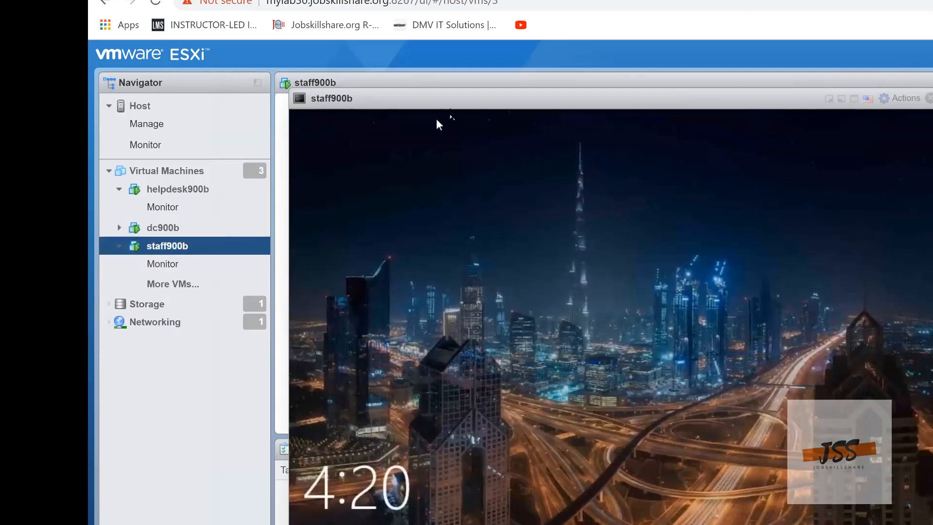
left_click_drag(450, 109, 457, 90)
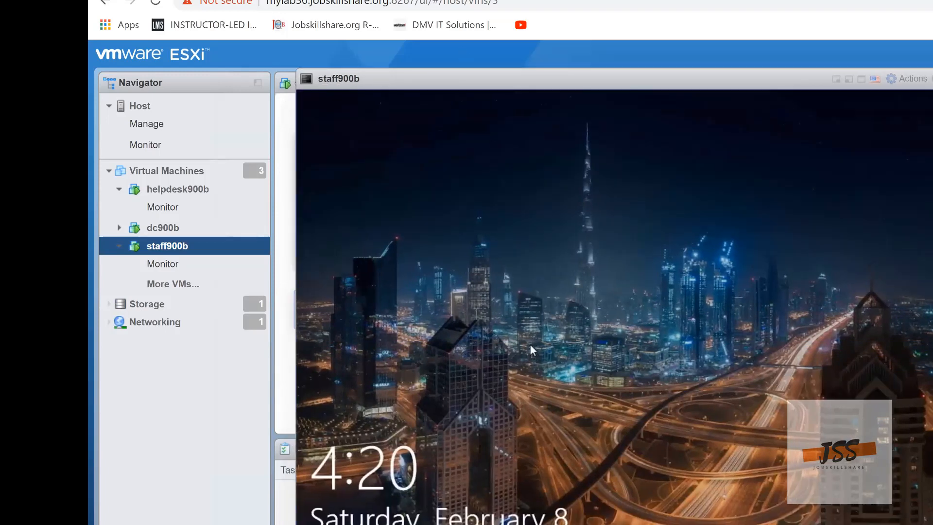
Sign in to the staff900b machine as another user with the user name staff and the account password
left_click(860, 194)
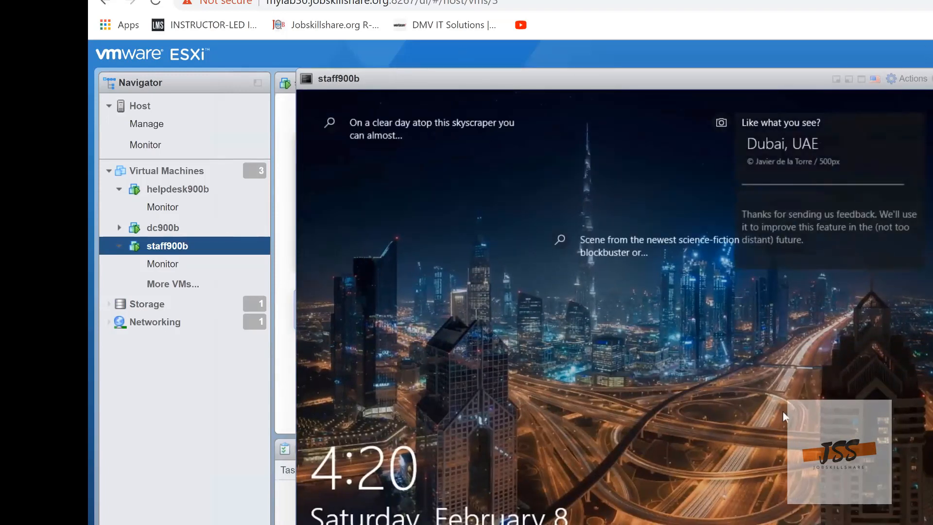
left_click(690, 401)
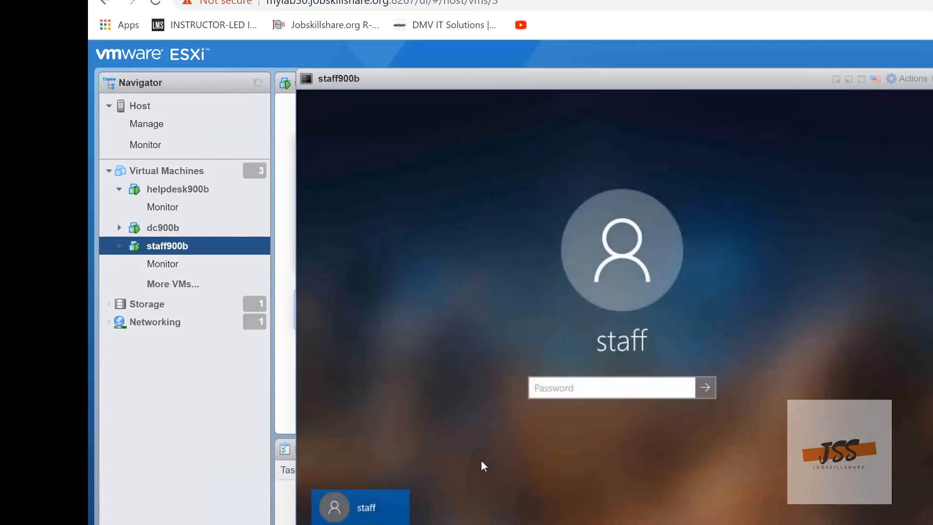
left_click(364, 524)
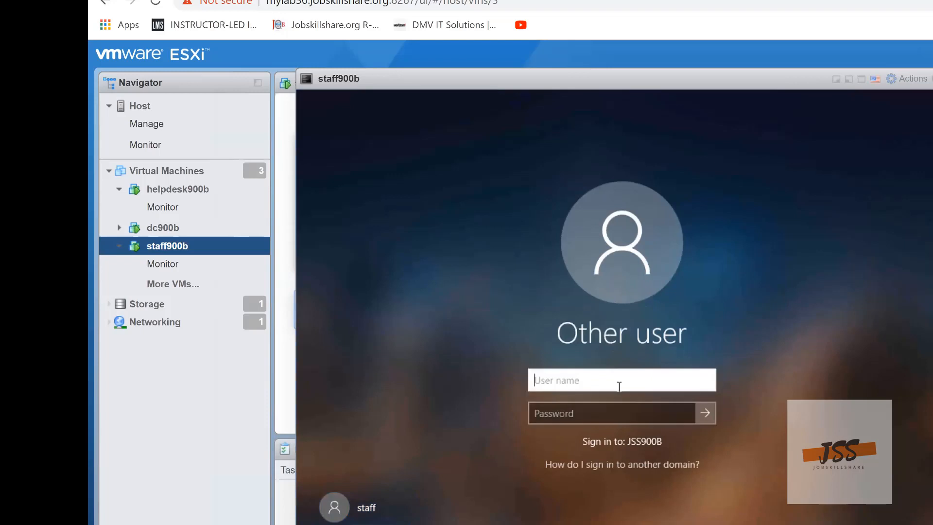
type("staff")
key("Tab")
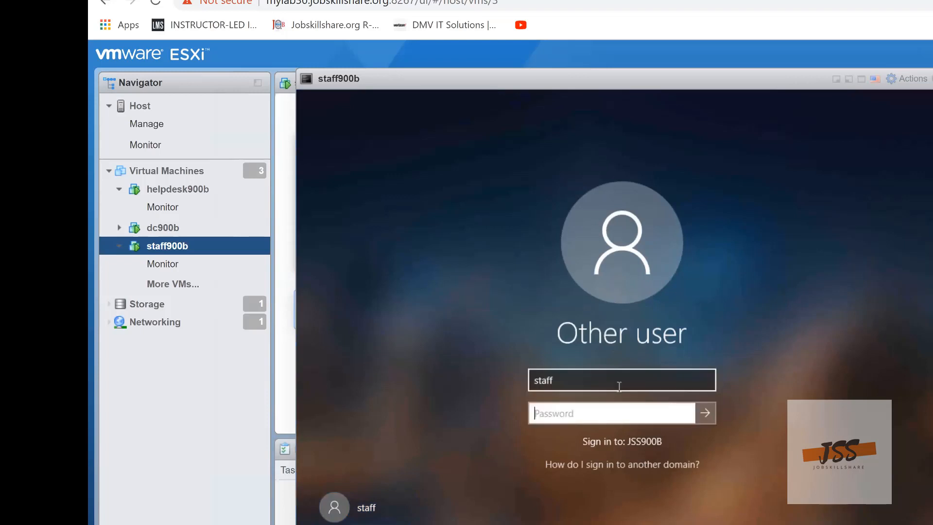
type("*********")
key("Return")
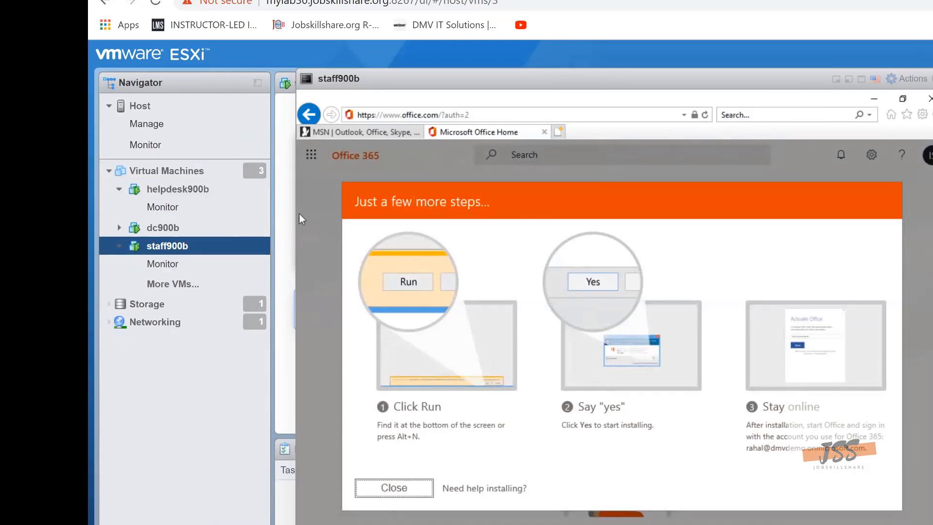
Move the staff900b console aside and open the helpdesk900b console with Active Directory Users and Computers restored
left_click_drag(493, 80, 778, 81)
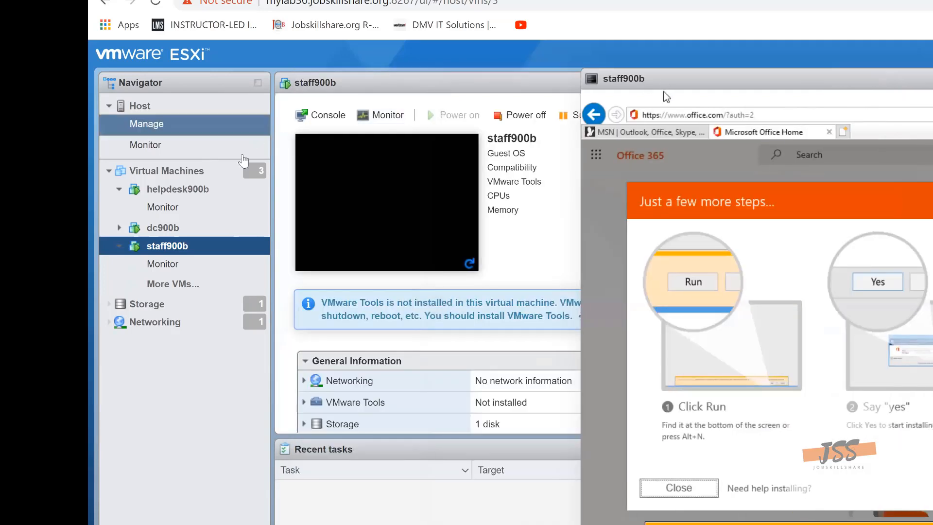
left_click(202, 195)
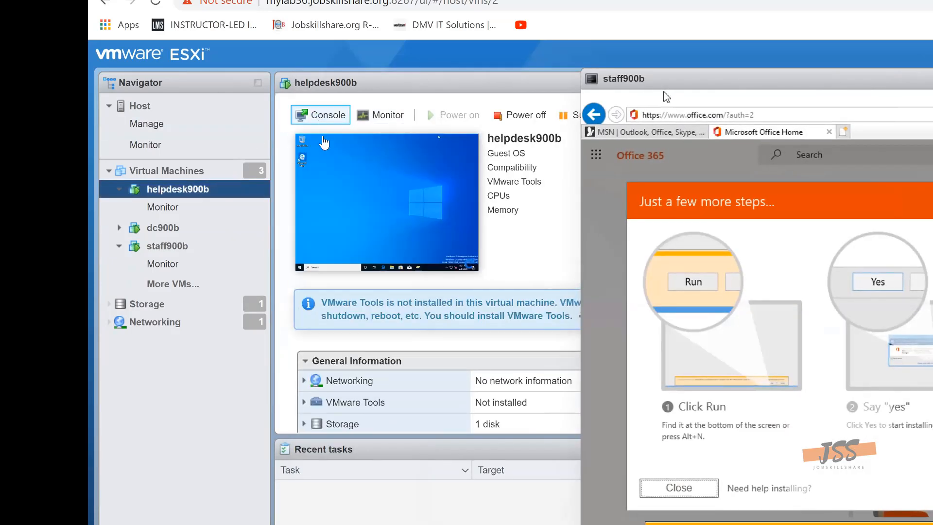
left_click(320, 125)
left_click(365, 134)
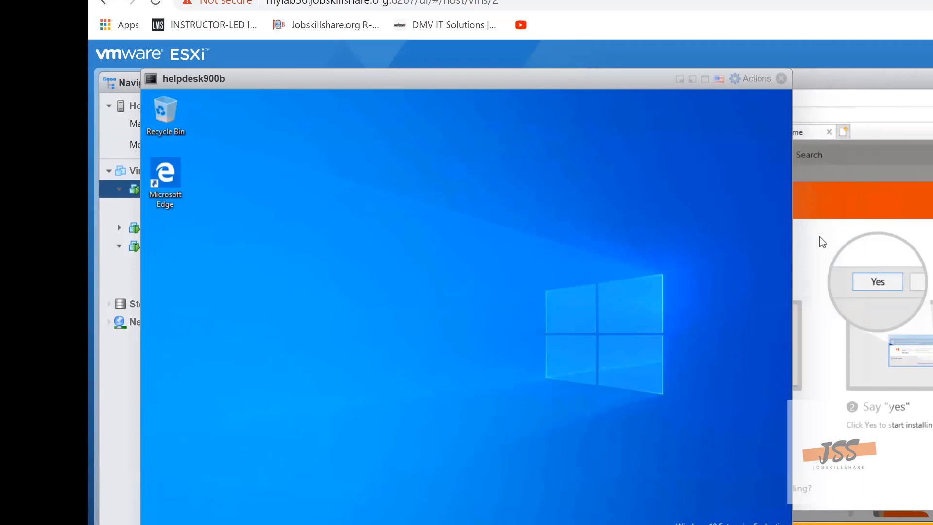
left_click(491, 524)
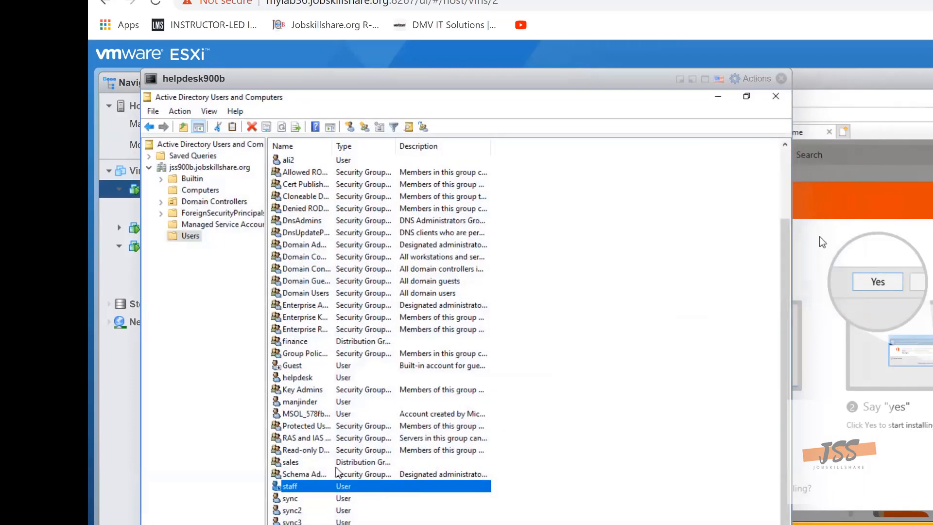
Remove the staff user from the Domain Admins group and apply the change in its properties
right_click(283, 490)
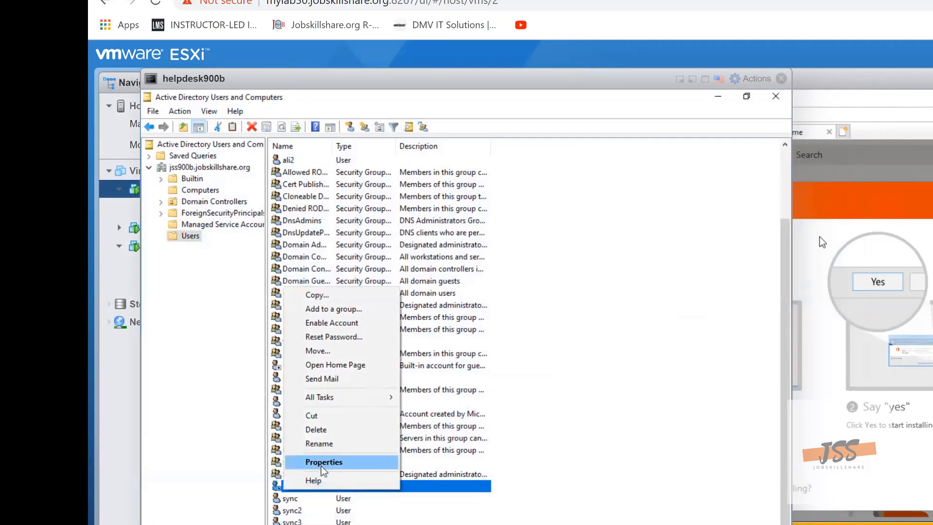
left_click(321, 466)
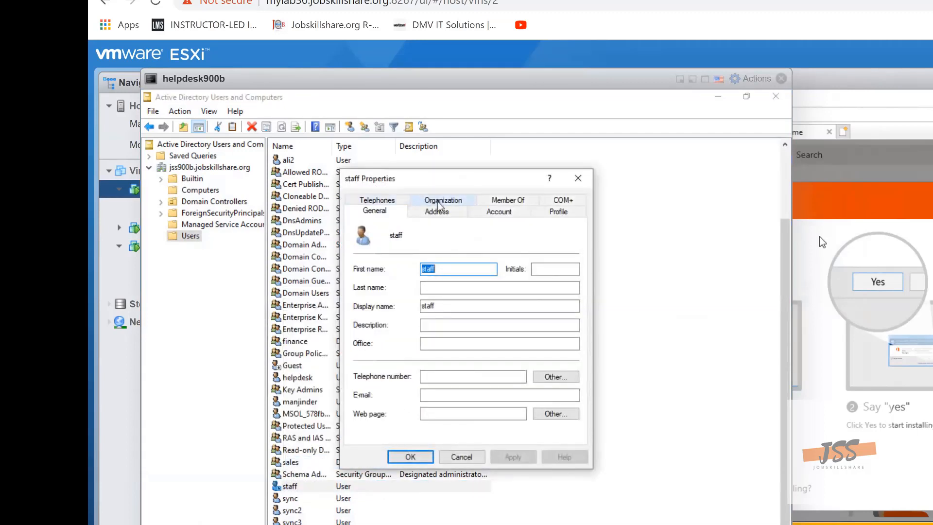
left_click(495, 200)
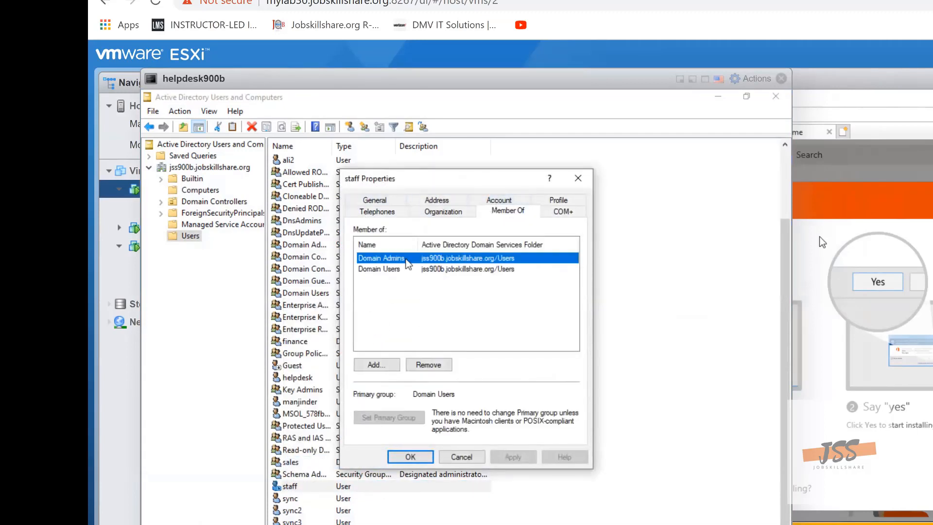
left_click(440, 365)
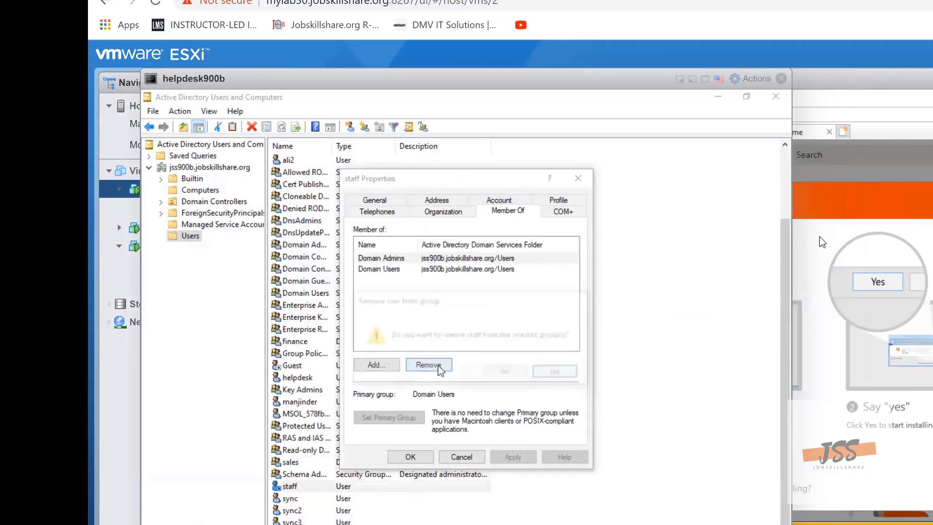
left_click(506, 372)
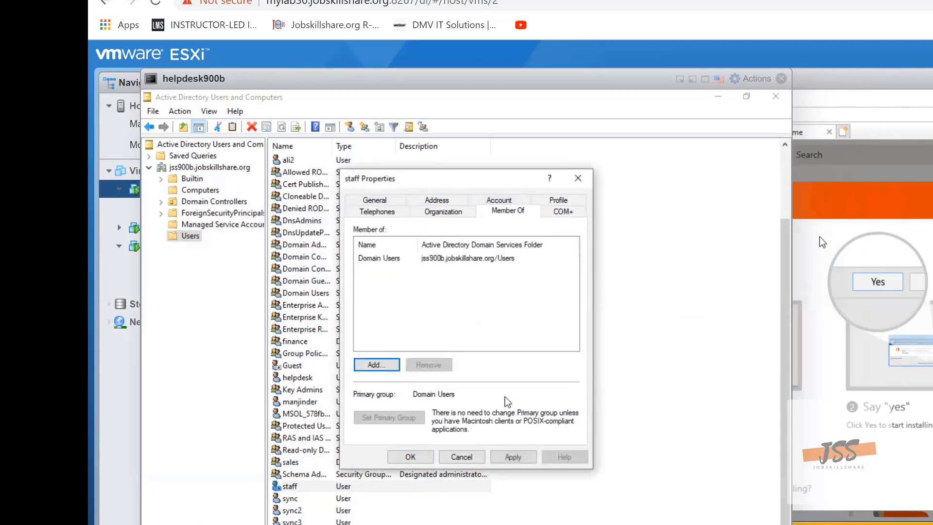
left_click(513, 457)
left_click(411, 457)
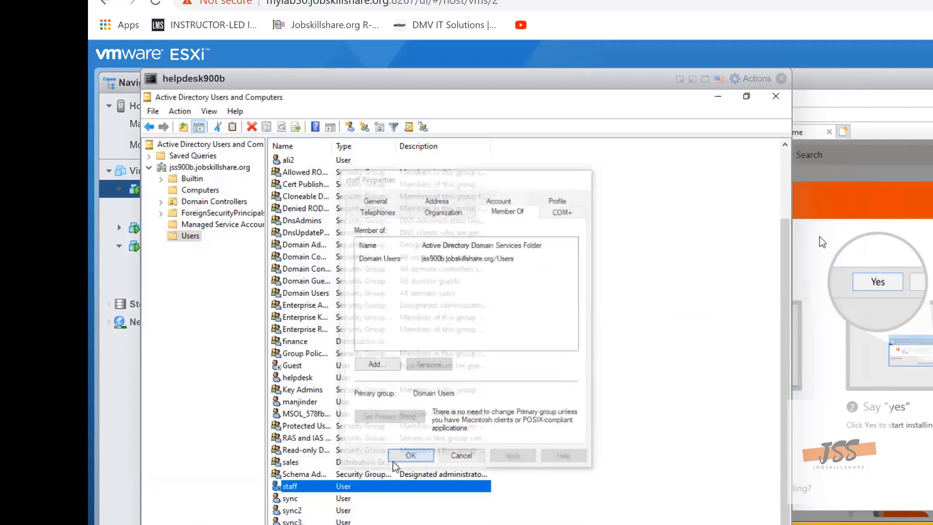
Enable the staff user account in Active Directory, acknowledge the message, and disable the account again
right_click(285, 490)
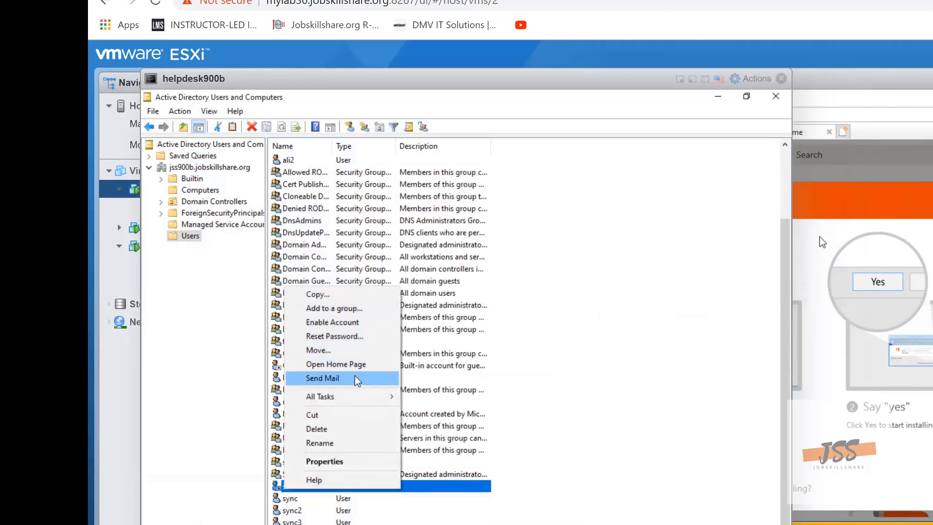
left_click(349, 324)
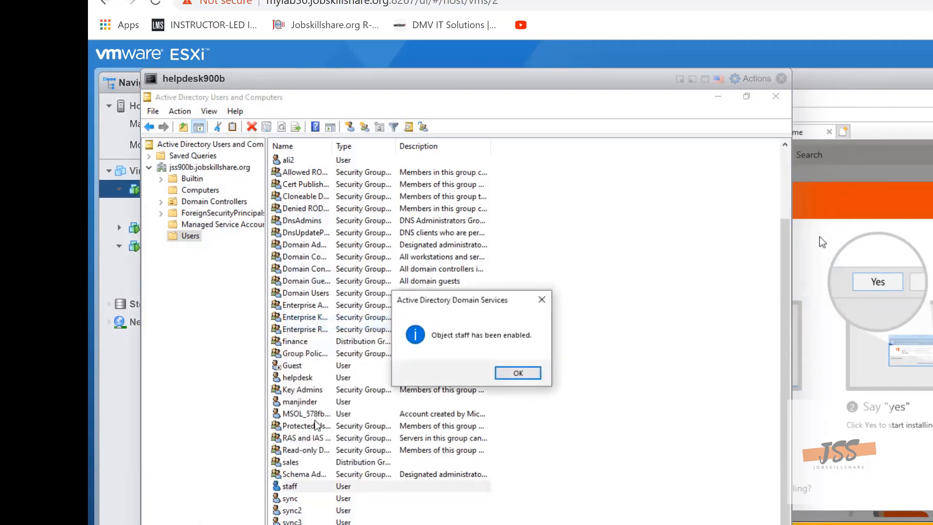
left_click(516, 373)
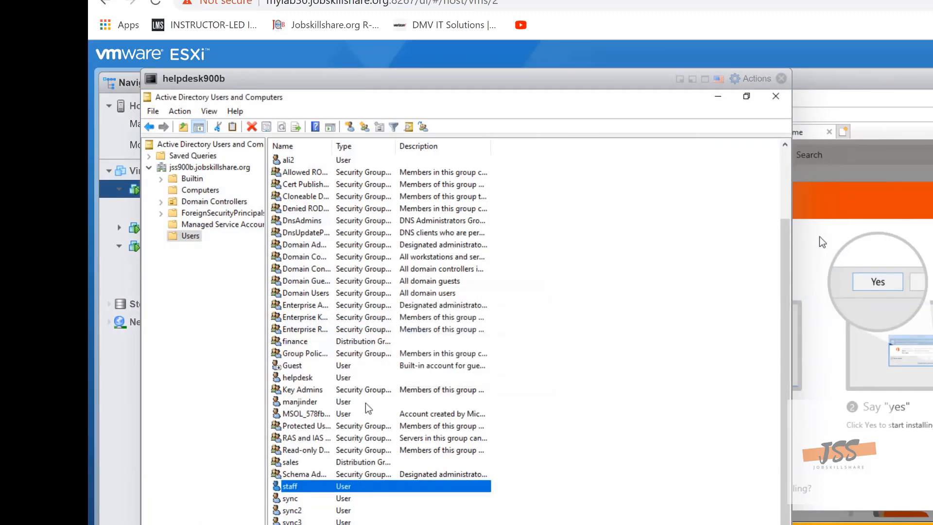
right_click(319, 487)
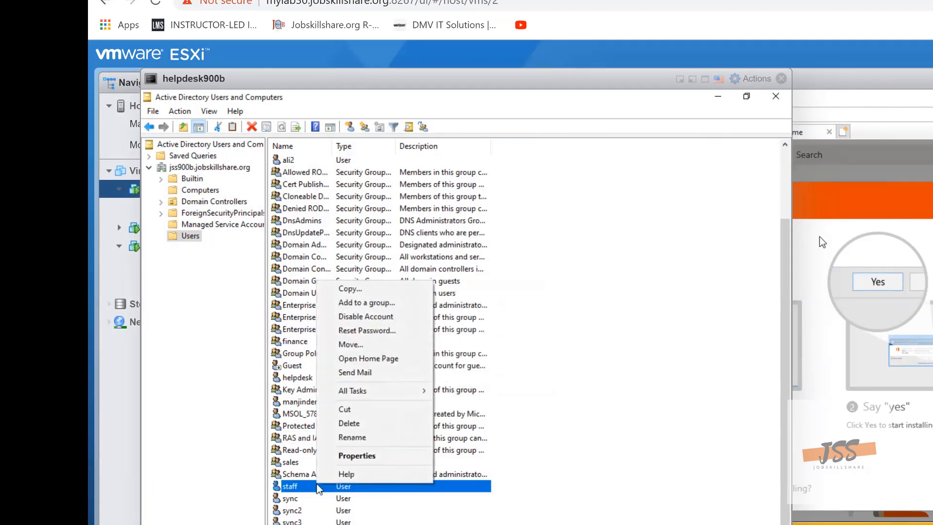
left_click(370, 316)
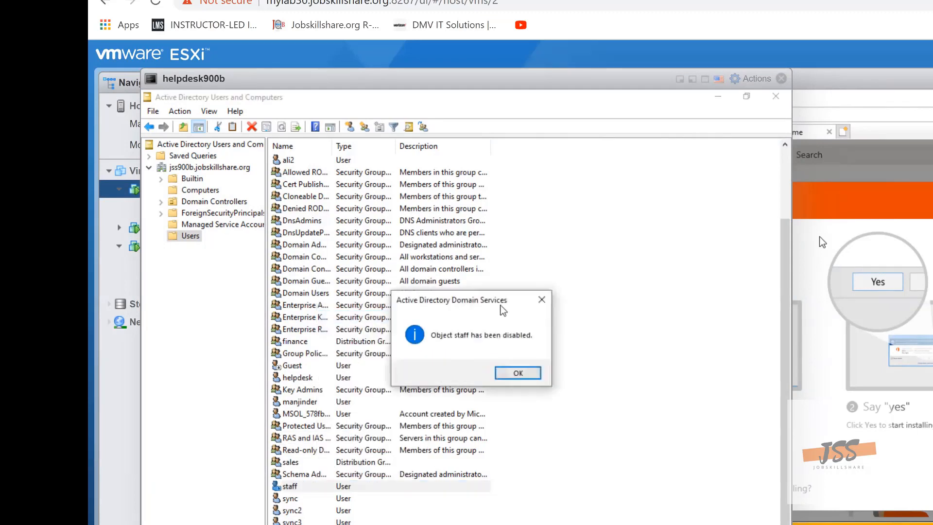
In the staff900b console, close all Internet Explorer tabs and the Office installation window
left_click(931, 194)
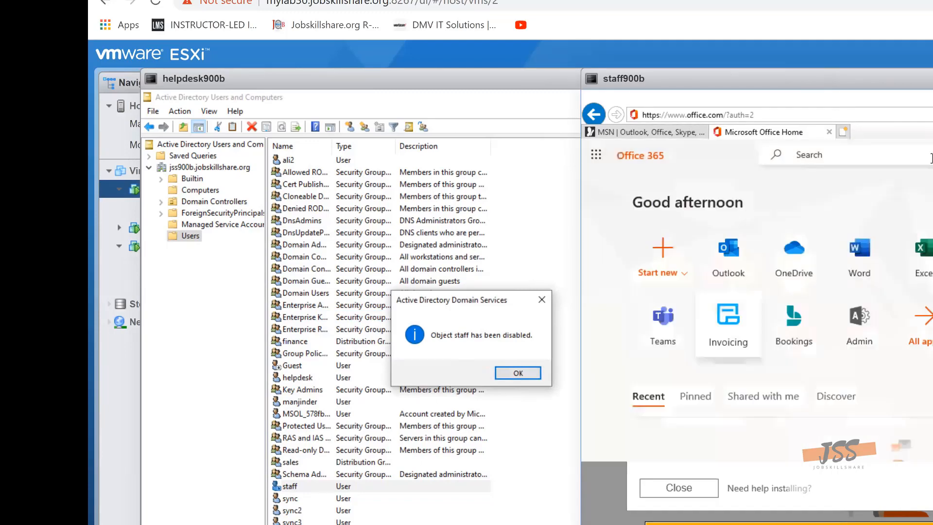
left_click_drag(858, 91, 557, 90)
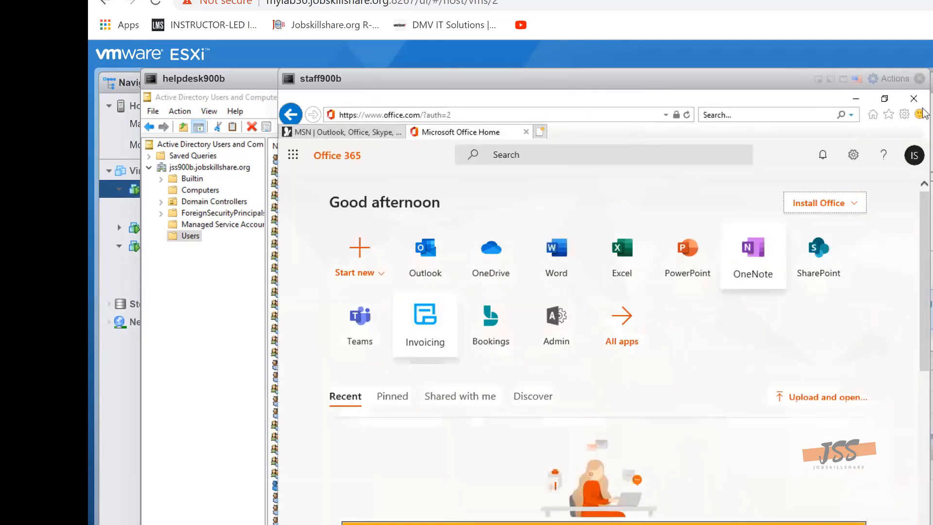
left_click(912, 99)
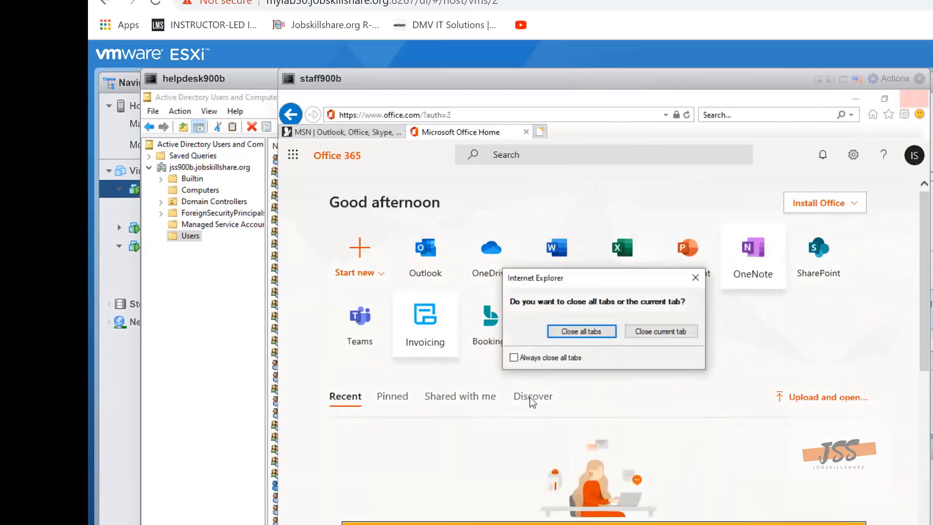
left_click(559, 338)
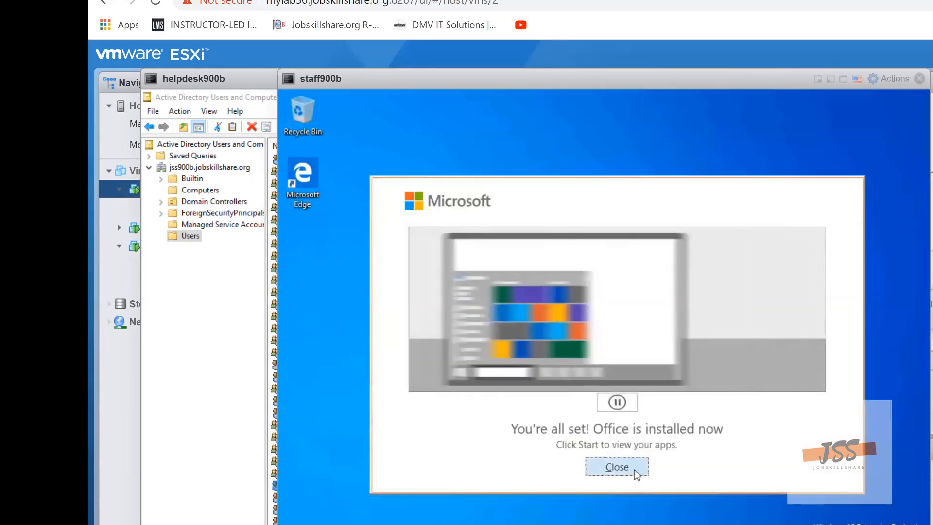
left_click(632, 467)
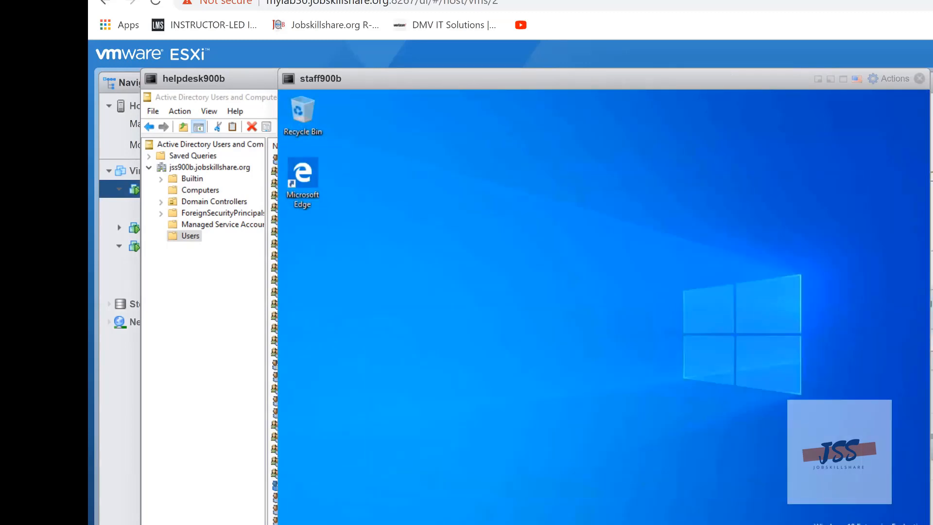
Restart Windows on the staff900b machine
right_click(301, 524)
mouse_move(370, 524)
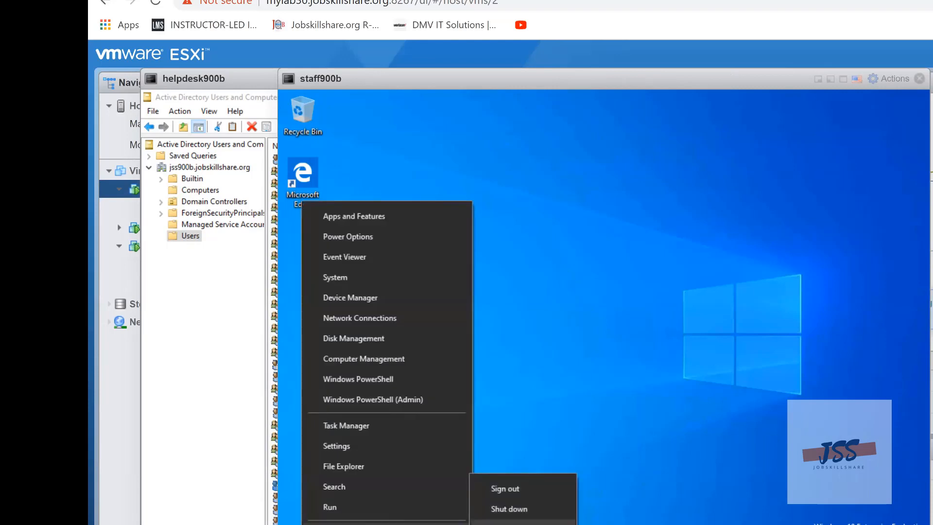
left_click(508, 524)
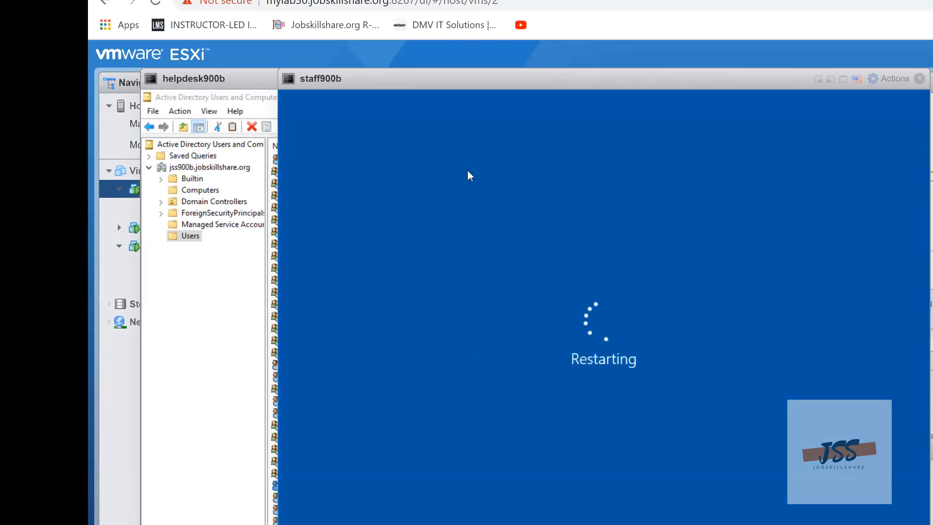
Move the staff900b console aside, dismiss the account message in the helpdesk900b console and select the sync user
left_click_drag(379, 80, 504, 80)
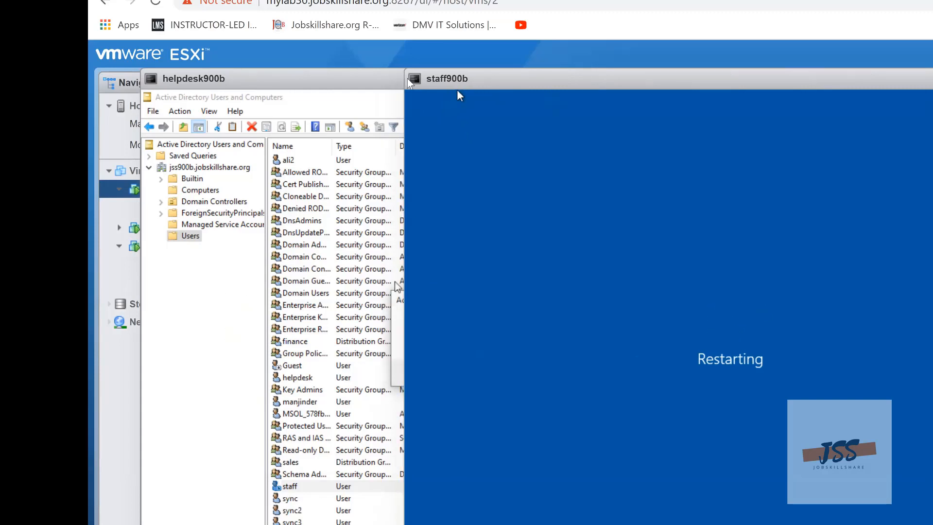
left_click_drag(457, 90, 550, 92)
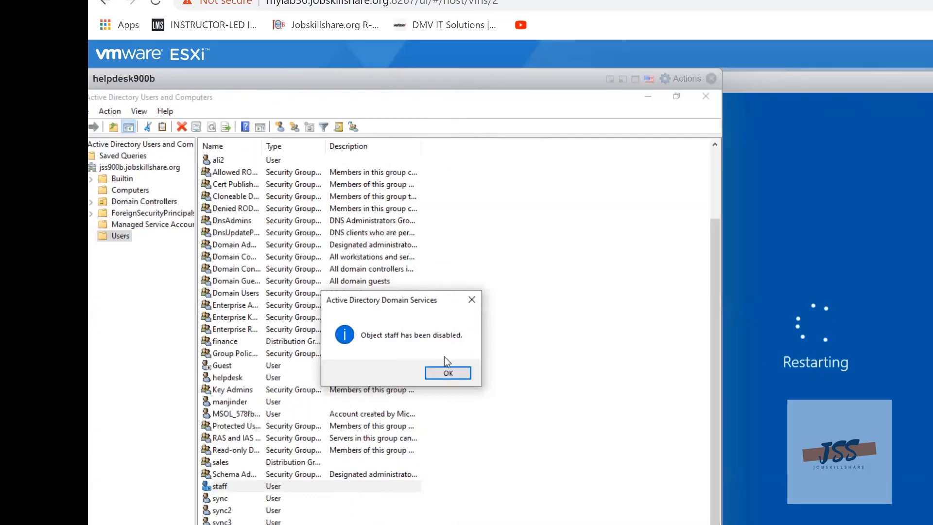
left_click(455, 373)
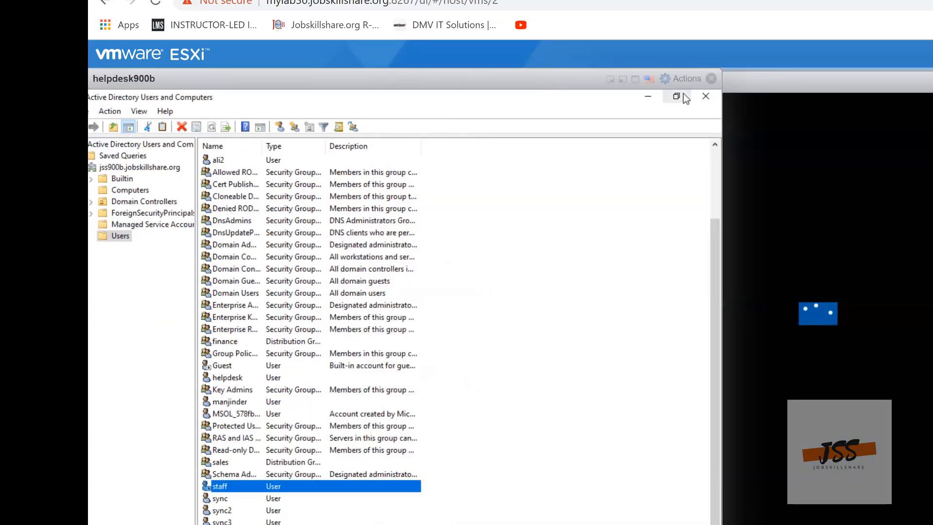
left_click(216, 500)
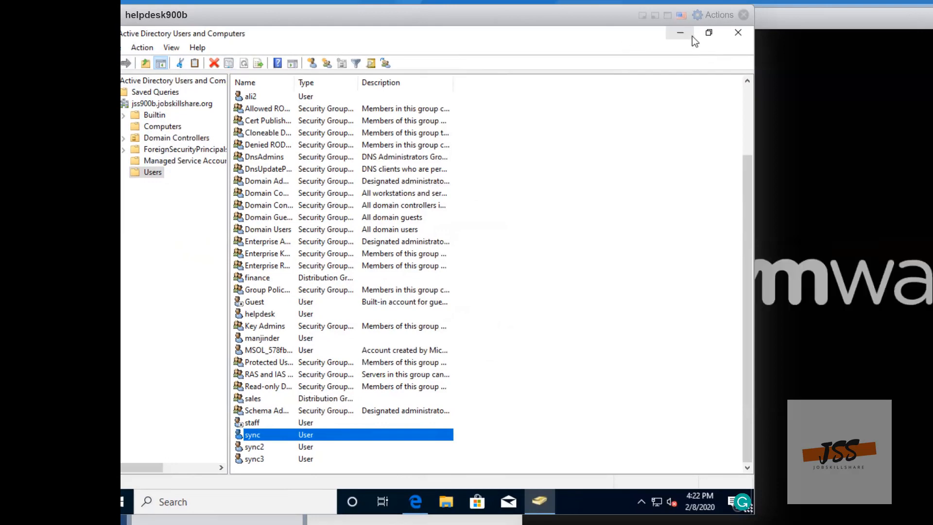
Minimize Active Directory Users and Computers in the helpdesk900b console, then rearrange the consoles so staff900b is in front
left_click(692, 36)
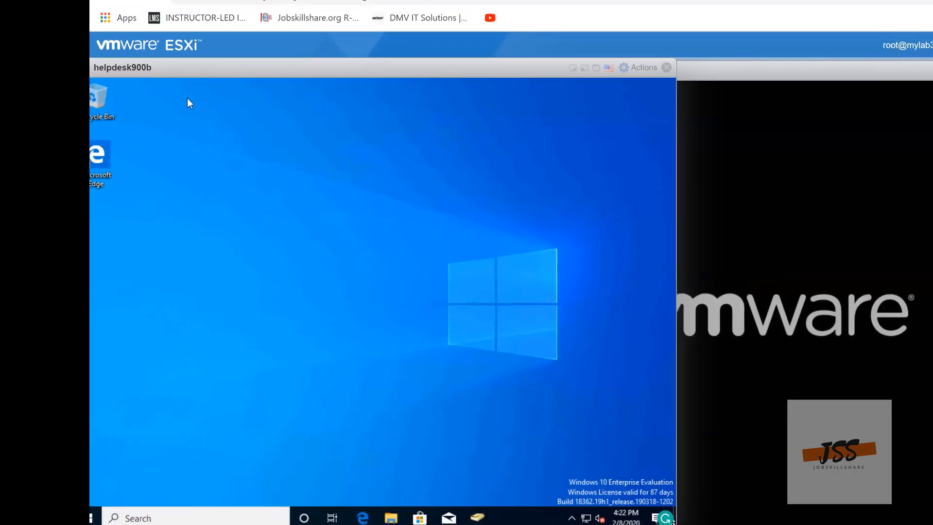
left_click_drag(243, 77, 301, 95)
double_click(301, 95)
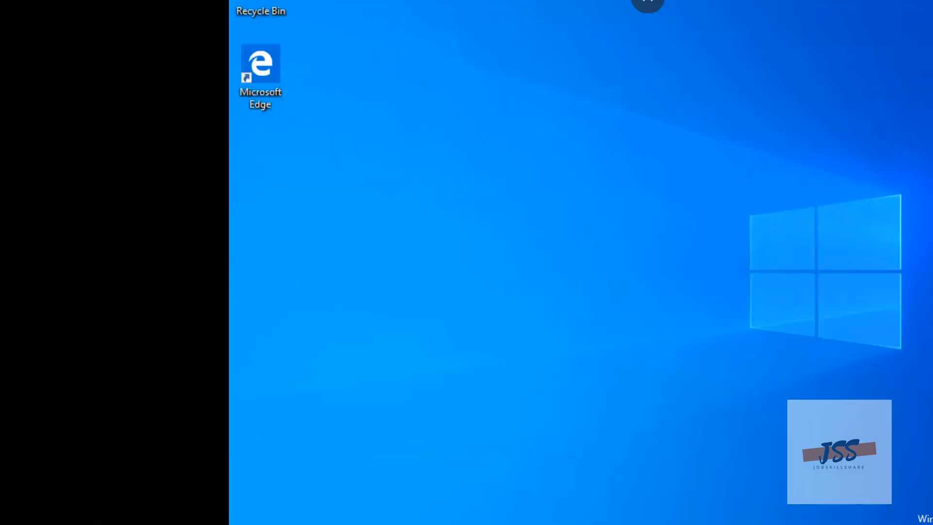
left_click(647, 7)
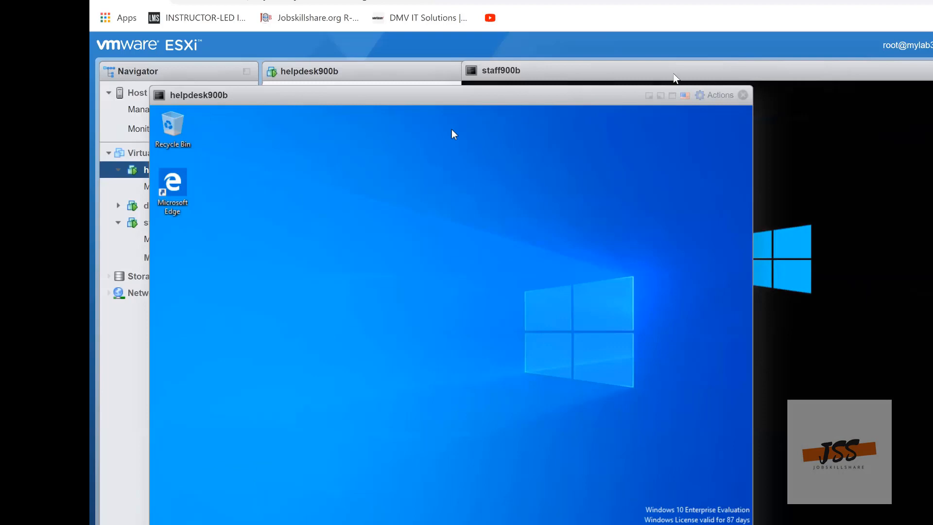
left_click_drag(669, 73, 560, 43)
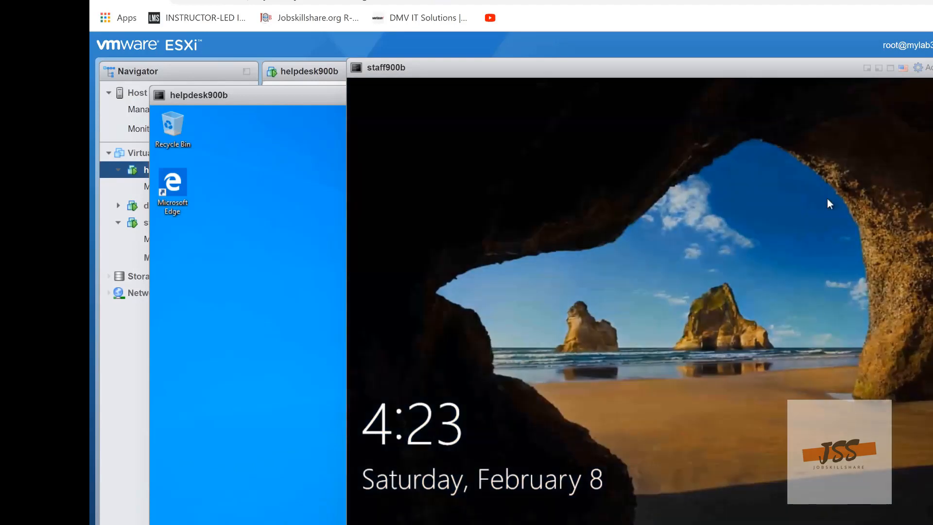
Try to sign in on the staff900b machine as Other user with user name staff and the account password, and dismiss the sign-in message
left_click(777, 238)
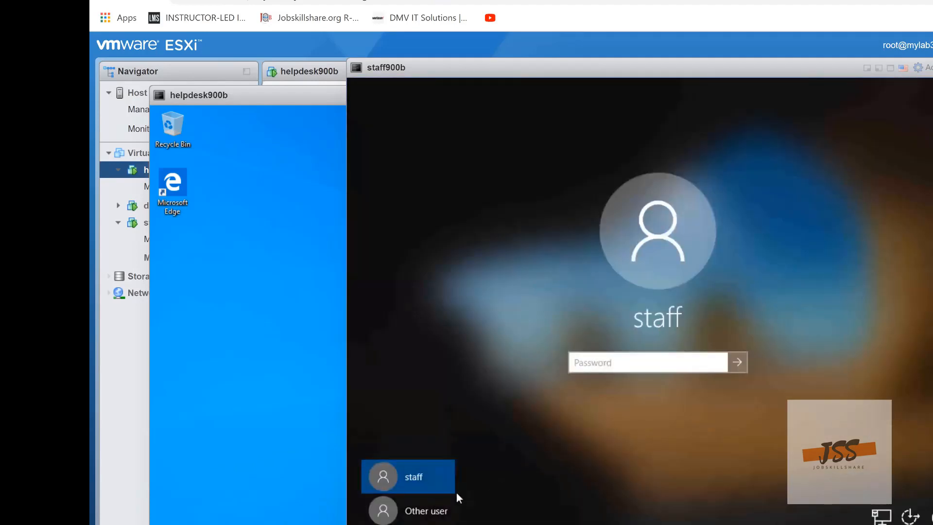
left_click(423, 509)
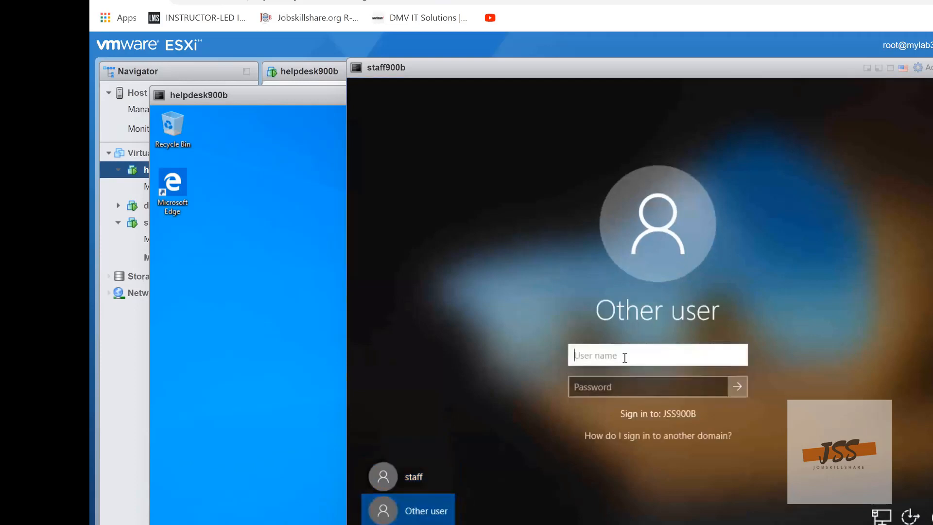
type("staff")
key("Tab")
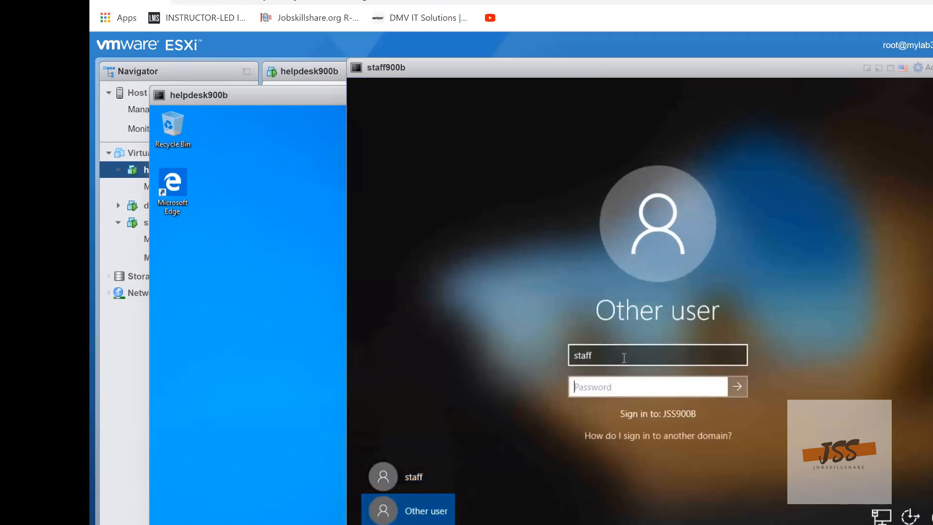
type("•••••••••••")
key("Return")
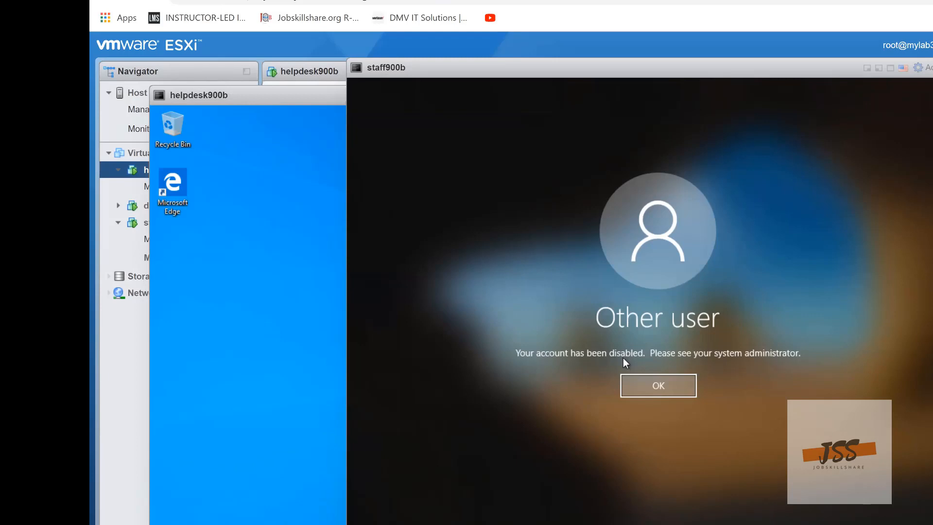
key("Return")
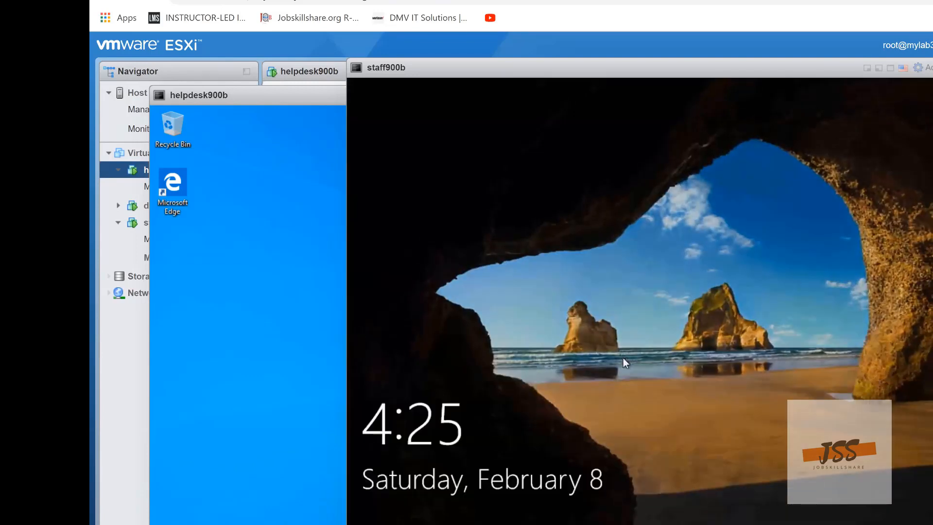
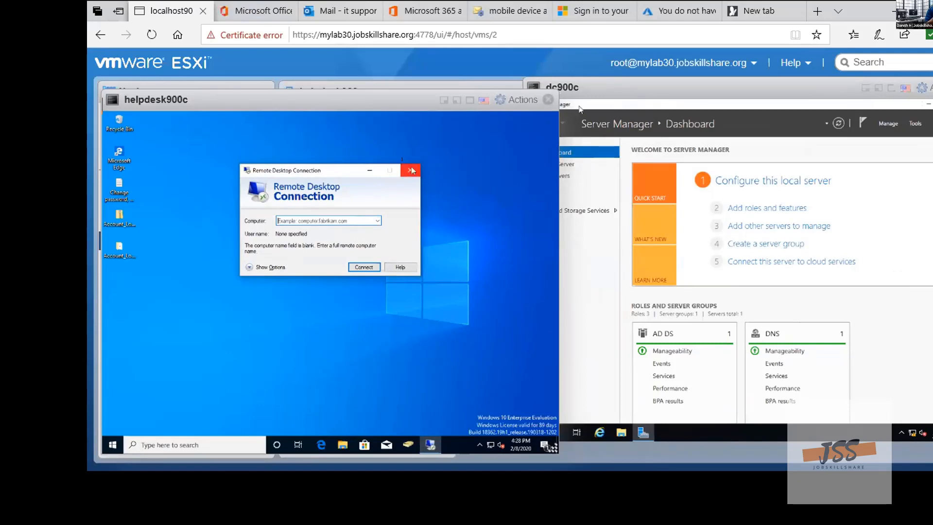
Close the helpdesk900c console and open Remote Desktop Connection on the dc900c server
left_click(548, 99)
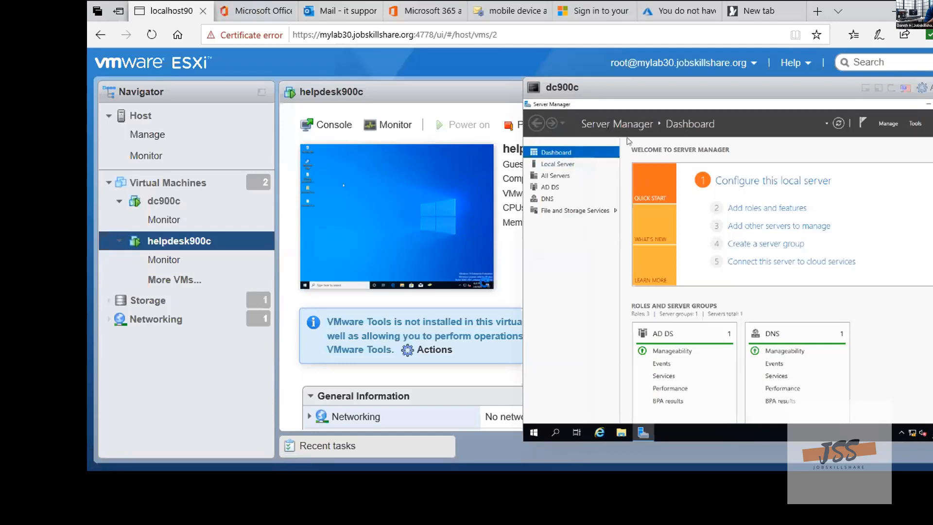
left_click(553, 433)
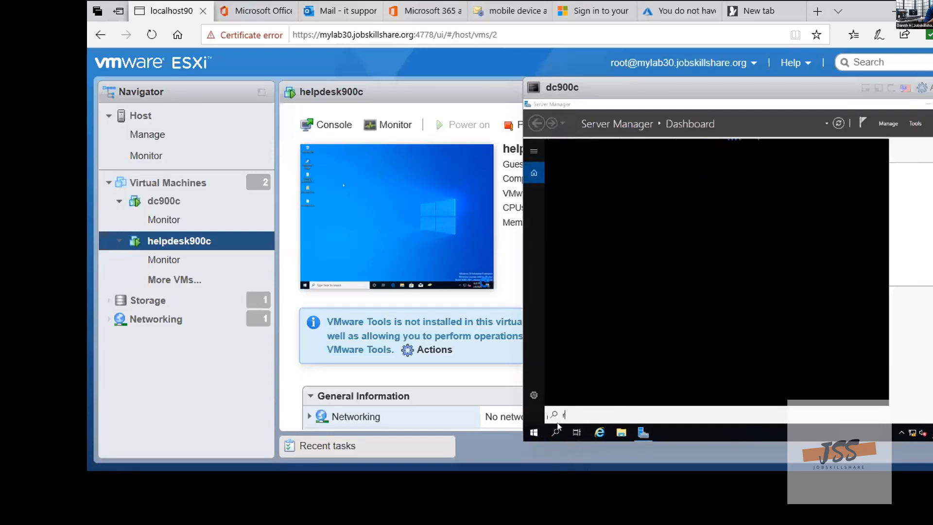
type("remote")
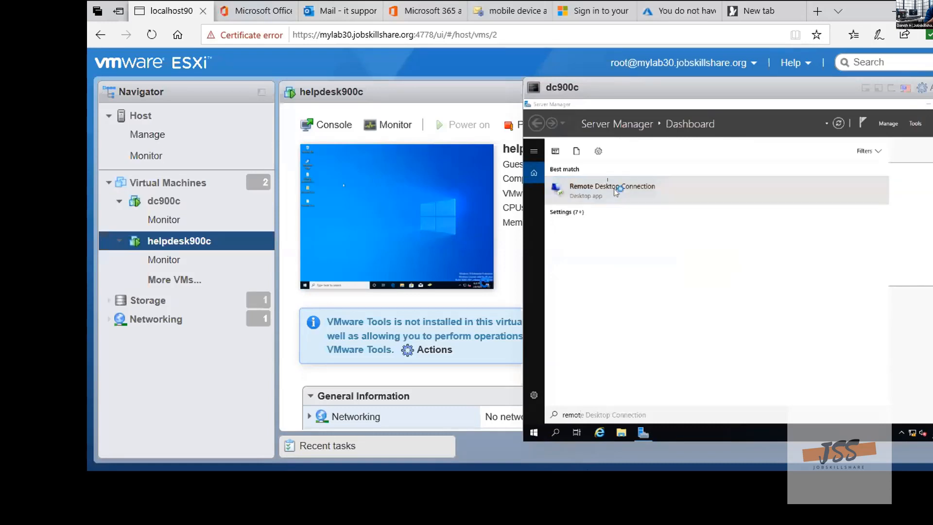
left_click(617, 188)
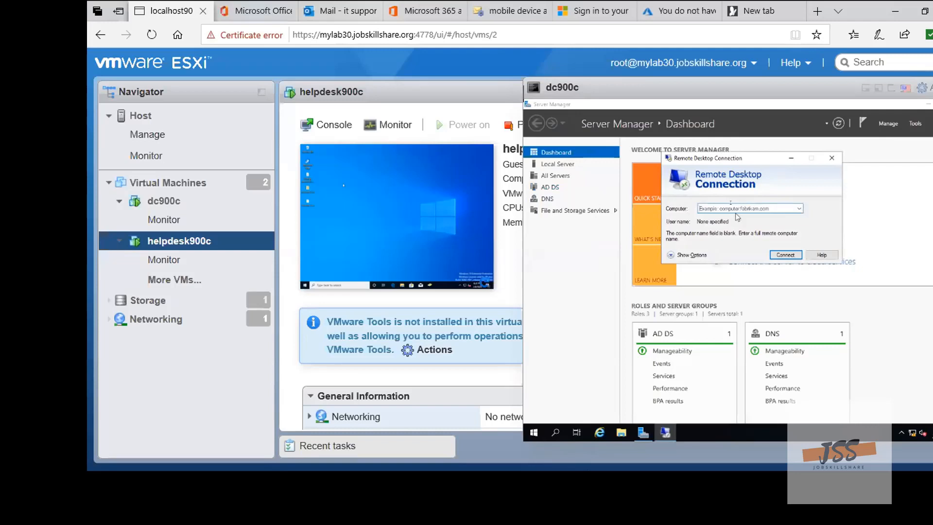
Try to connect from dc900c to the computer helpdesk900c over Remote Desktop and dismiss the error message
type("hel")
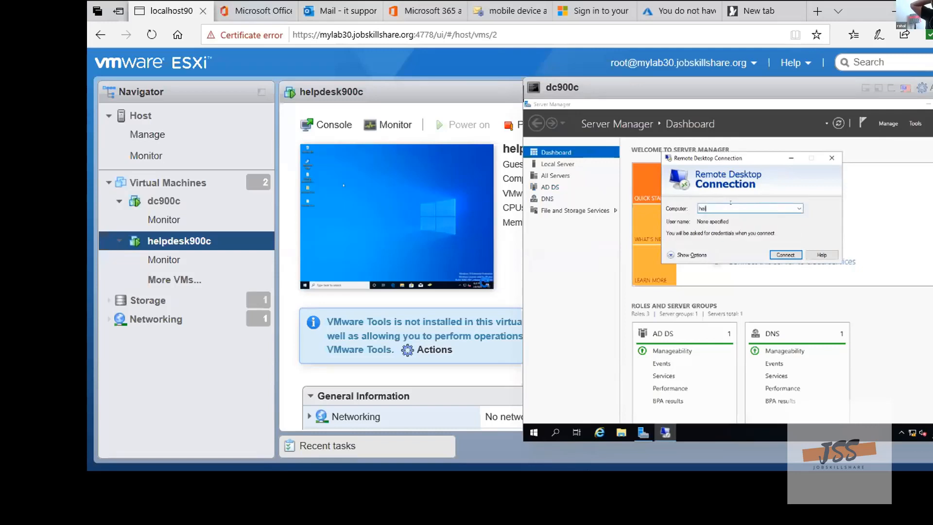
type("pdesk")
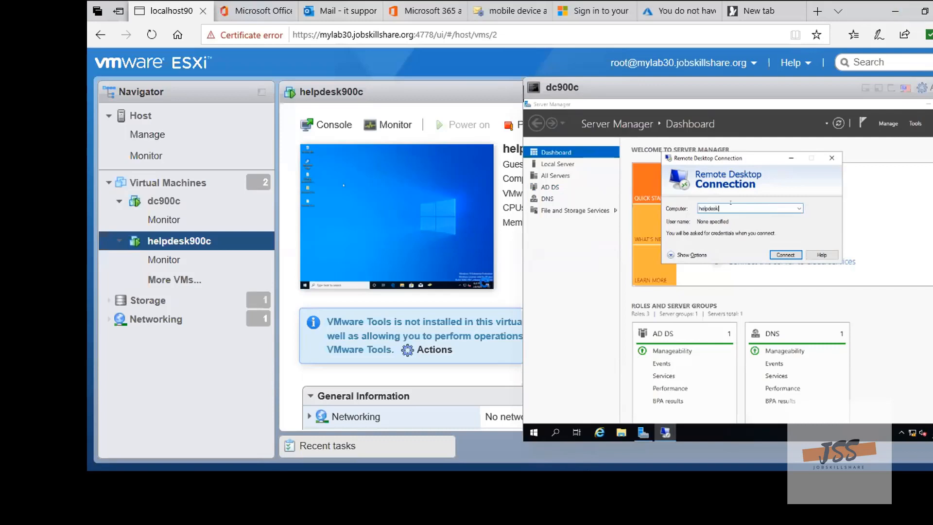
type("900c")
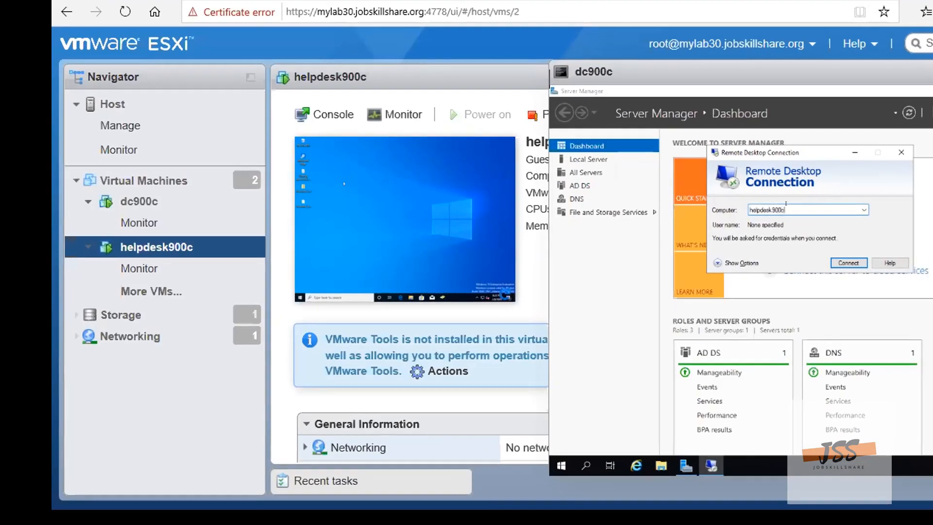
left_click(848, 263)
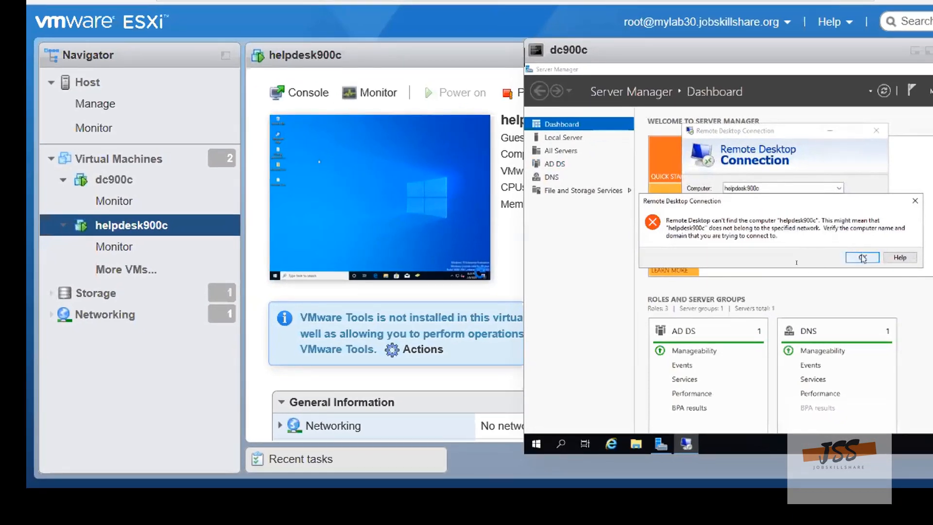
left_click(862, 258)
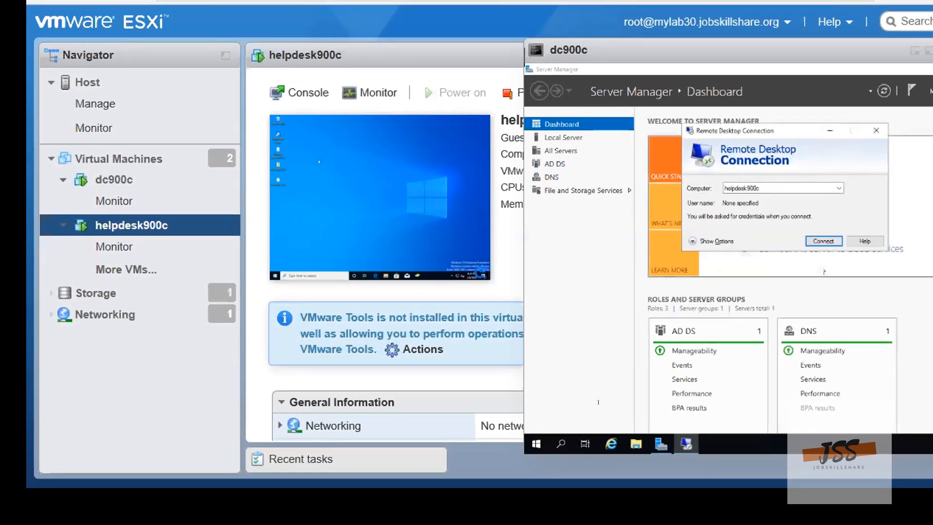
Open the Remote settings in System Properties on dc900c to check whether remote connections are allowed
left_click(562, 443)
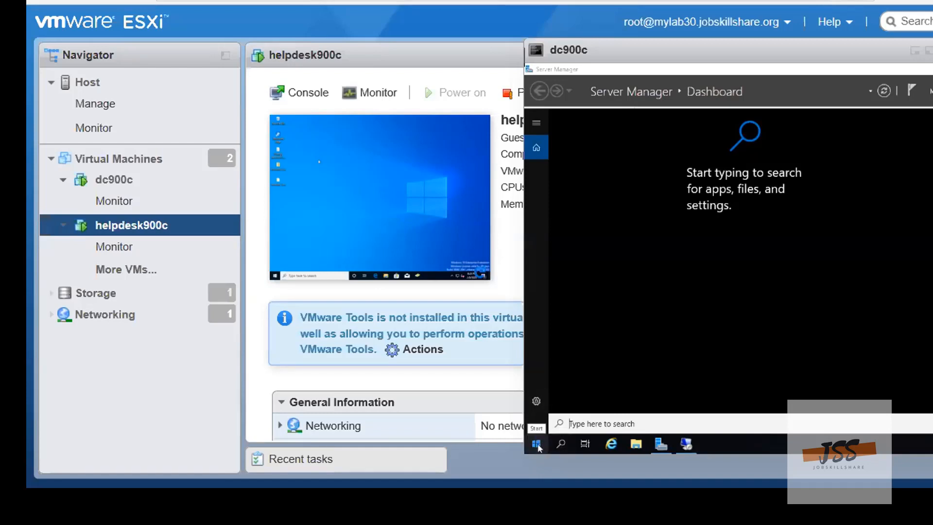
left_click(537, 445)
right_click(538, 445)
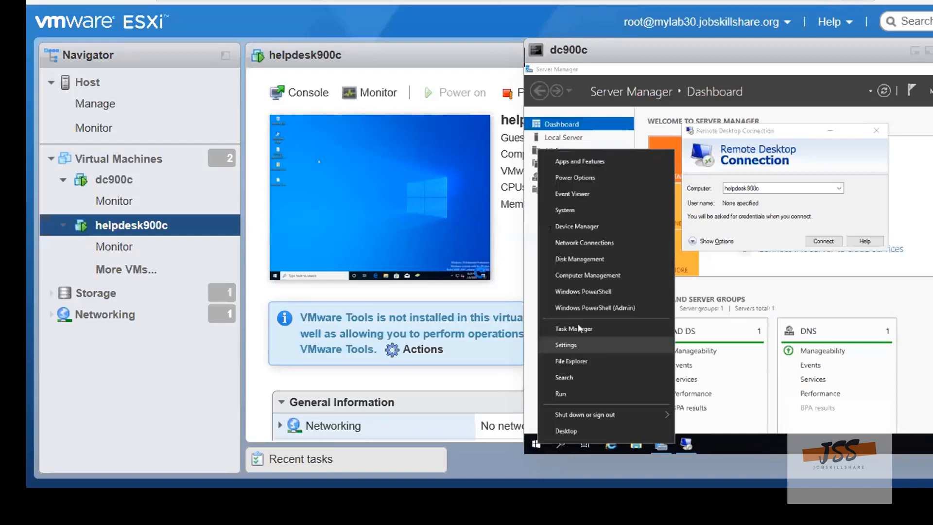
left_click(566, 210)
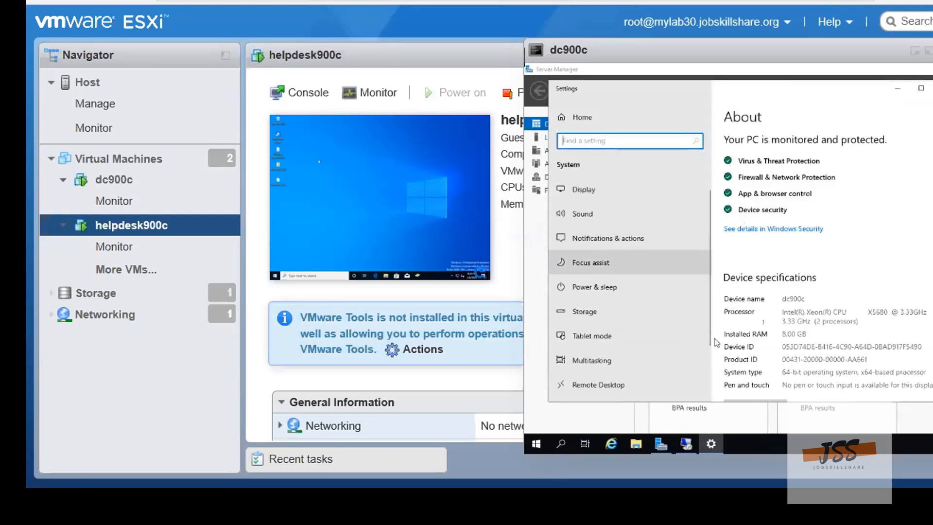
scroll(746, 361, "down", 5)
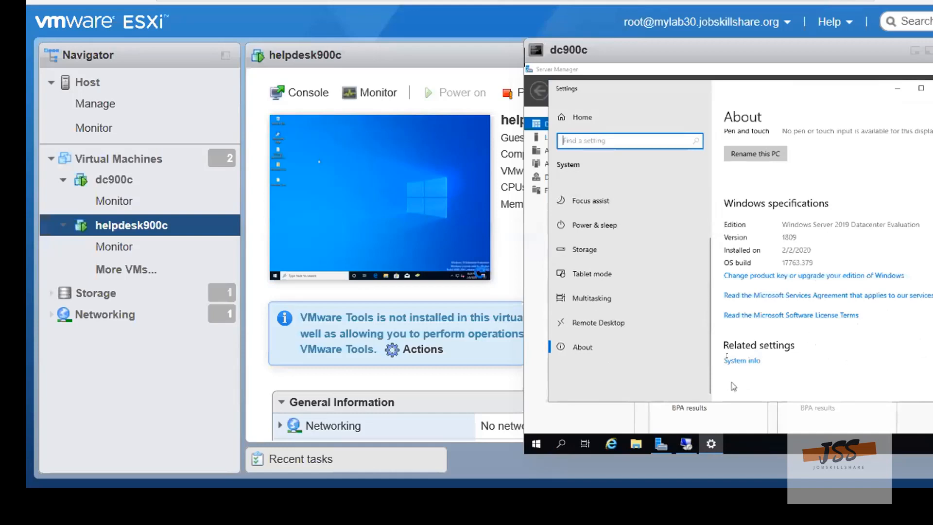
left_click(736, 363)
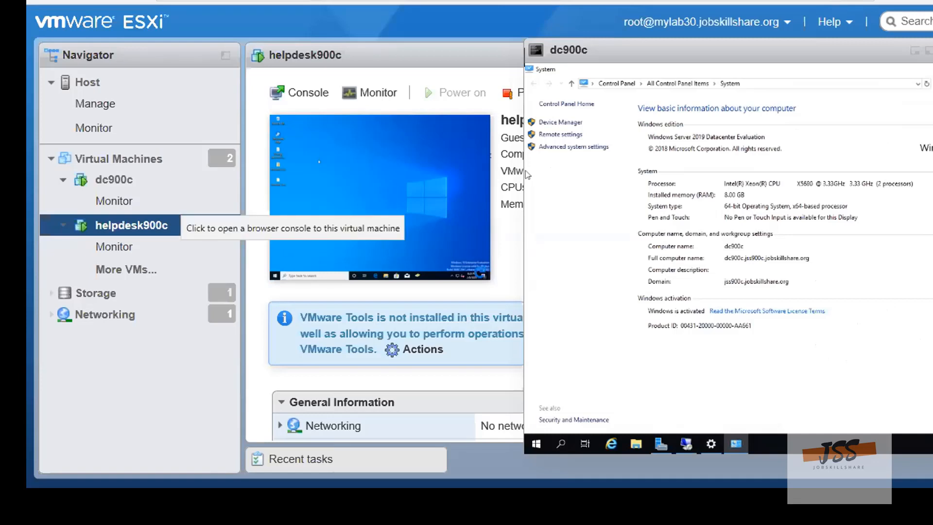
left_click(553, 136)
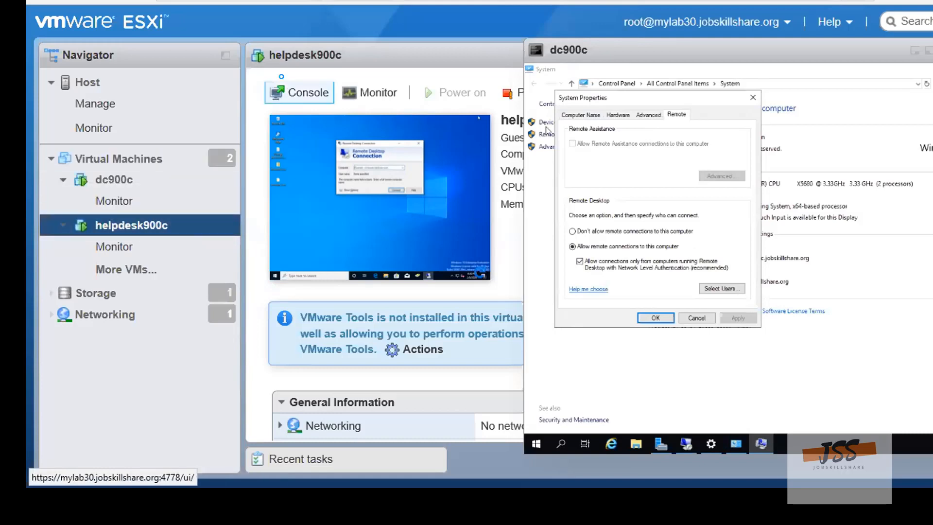
Open the helpdesk900c machine in a browser console and close its Remote Desktop Connection window
left_click(299, 93)
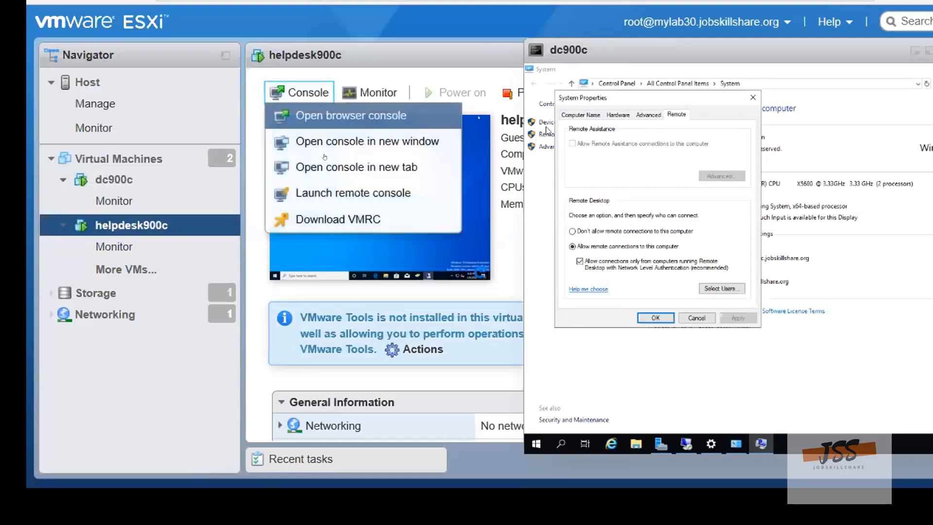
left_click(338, 117)
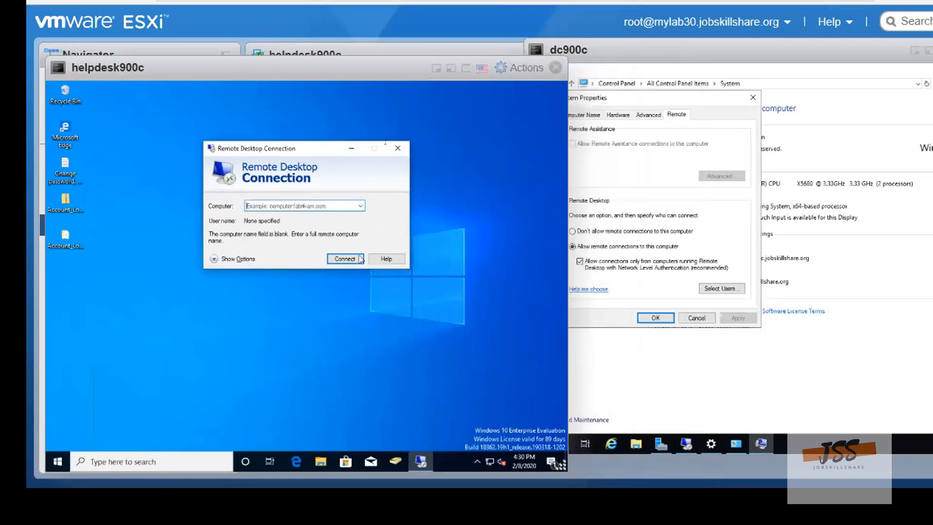
left_click(398, 148)
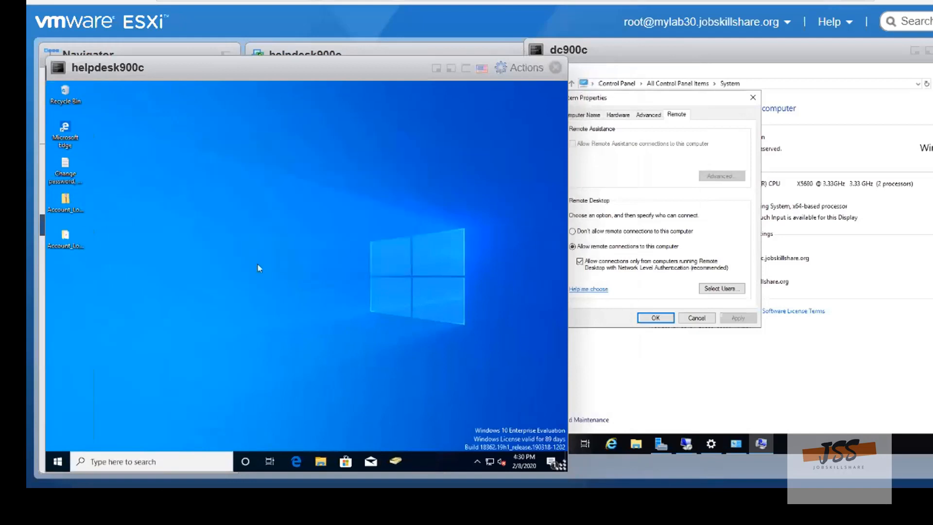
Check the Remote Desktop settings in System Properties on the helpdesk900c machine, then close the dialog
right_click(58, 464)
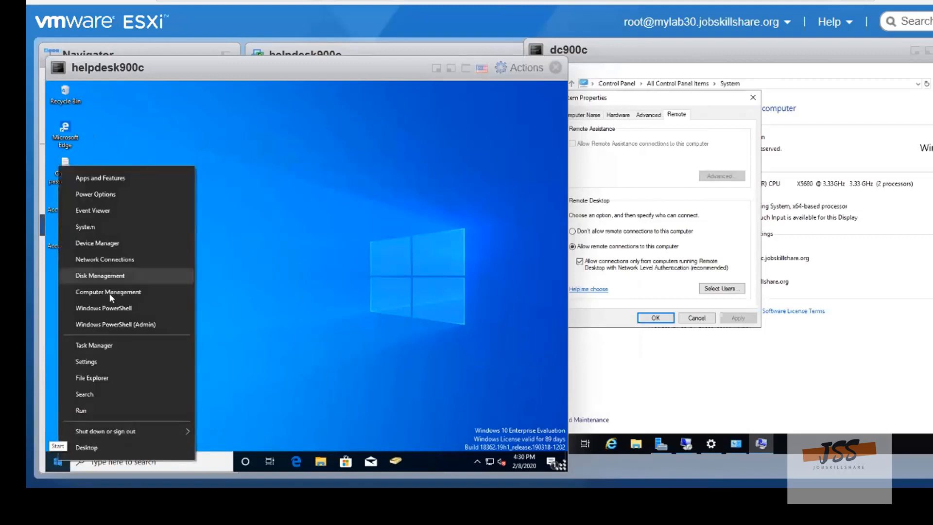
left_click(92, 227)
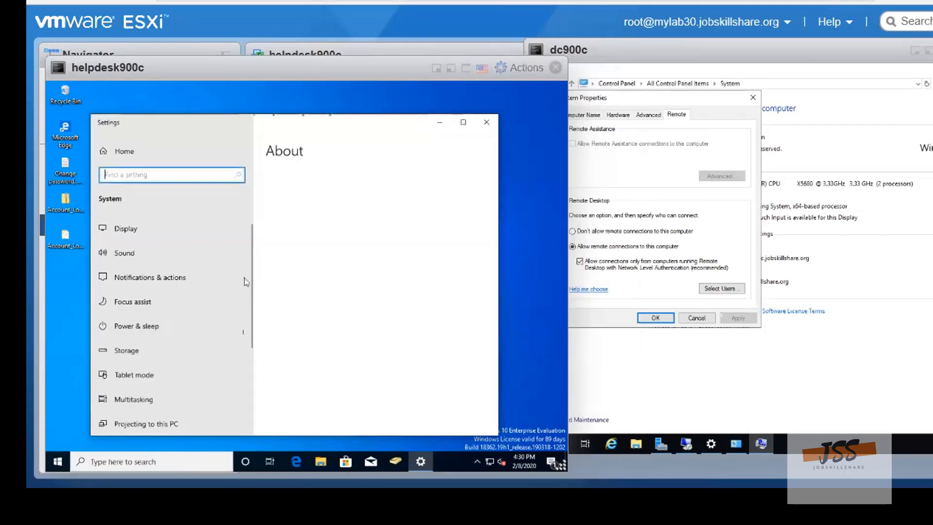
scroll(195, 340, "down", 3)
scroll(301, 345, "down", 10)
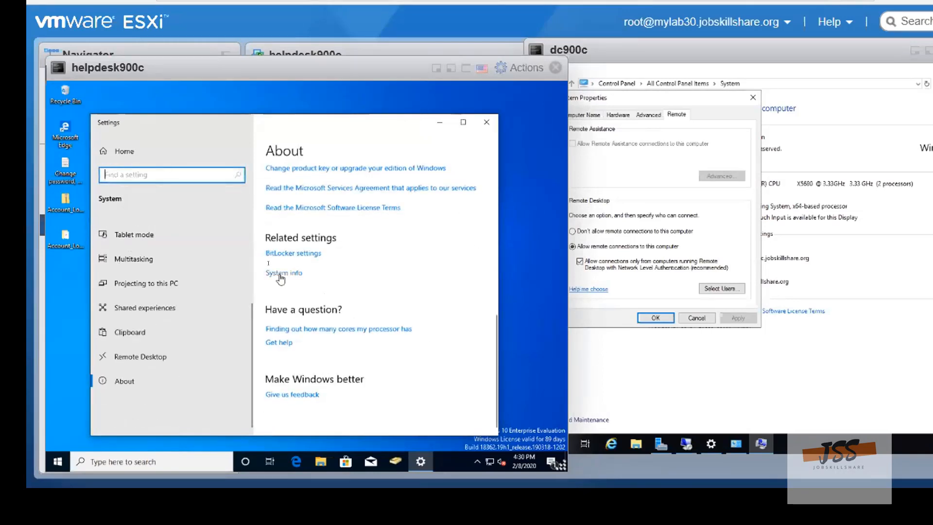
left_click(281, 275)
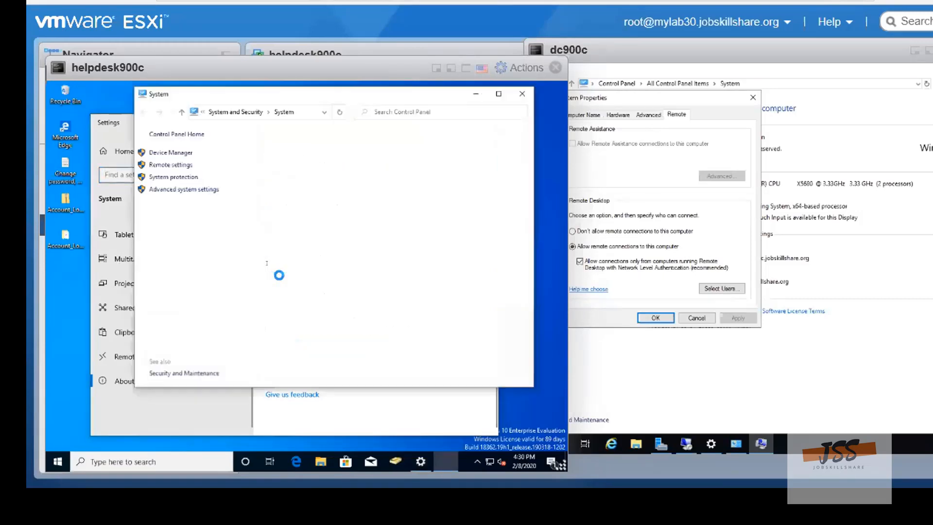
left_click(165, 167)
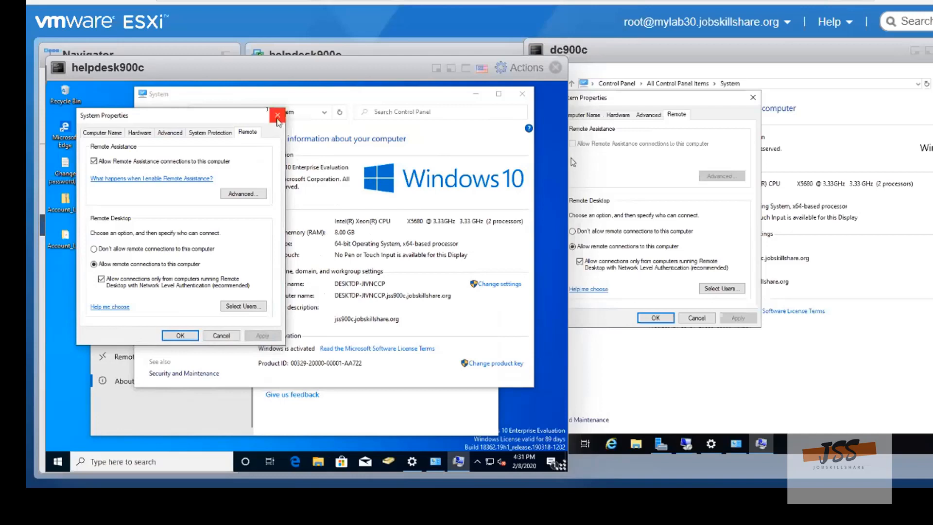
left_click(276, 117)
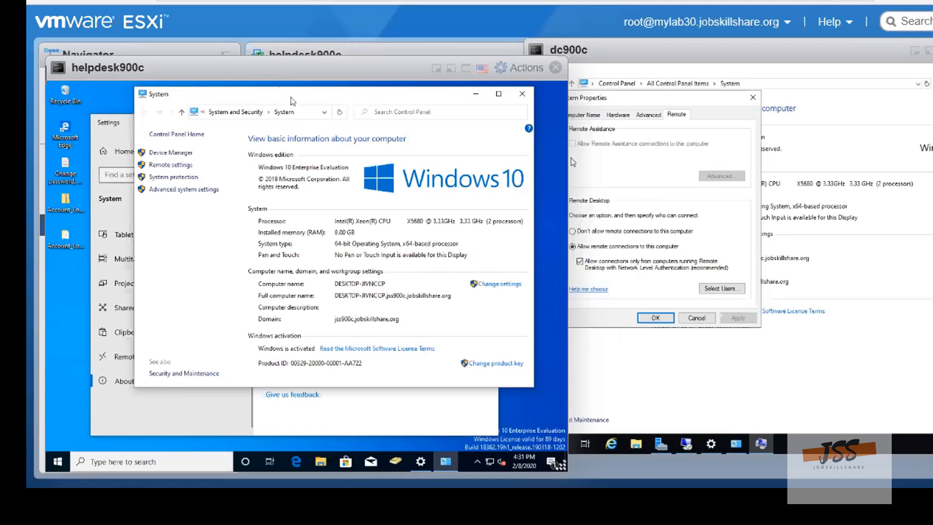
Change the helpdesk900c machine's Windows computer name to helpdesk900c, acknowledge the restart notice and close System Properties
left_click_drag(293, 101, 241, 103)
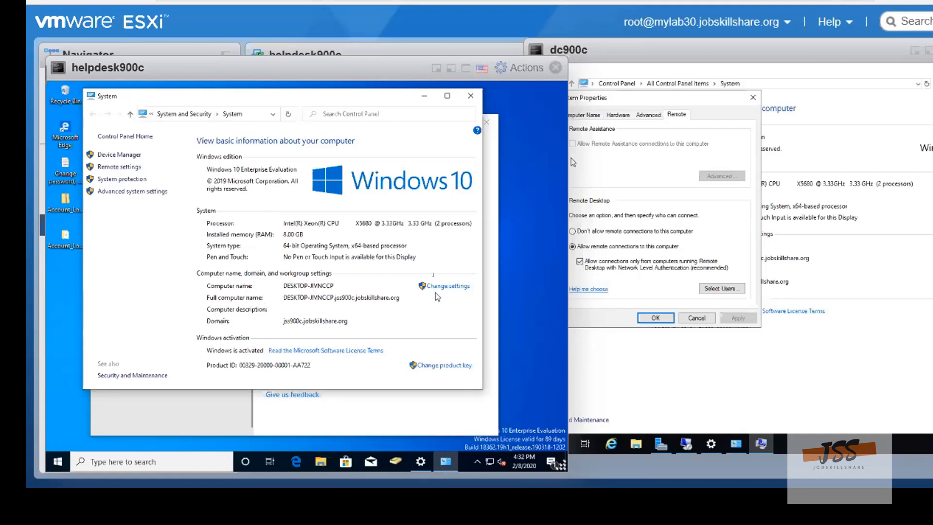
left_click(443, 289)
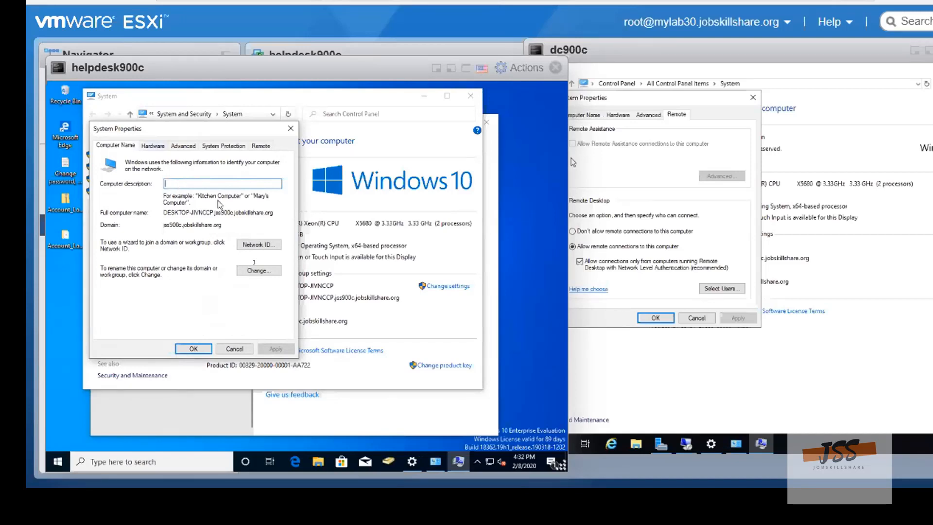
left_click(259, 271)
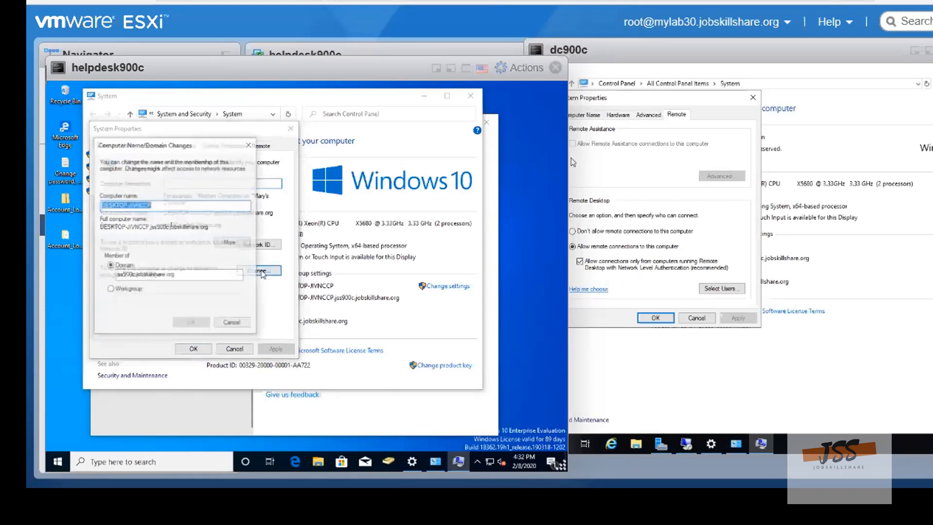
left_click(158, 207)
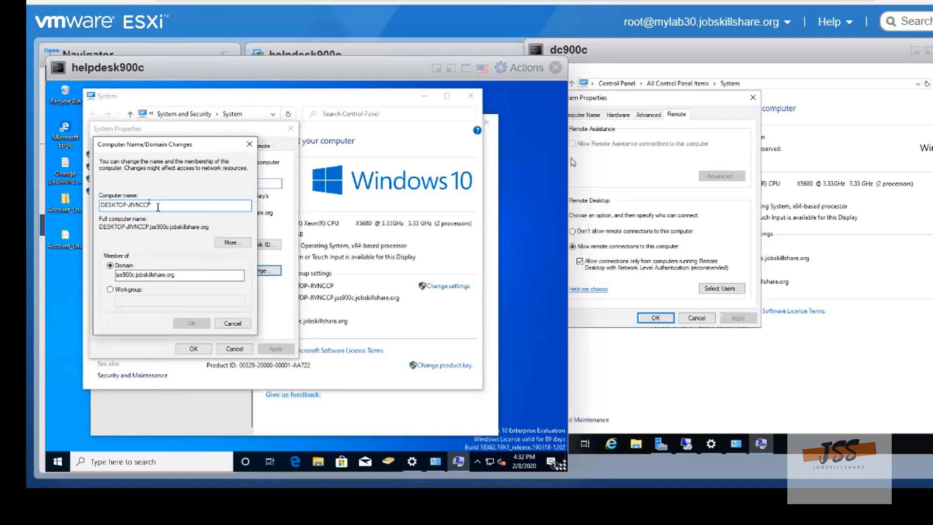
key("BackSpace")
key("BackSpace")
key("BackSpace")
key("BackSpace")
key("BackSpace")
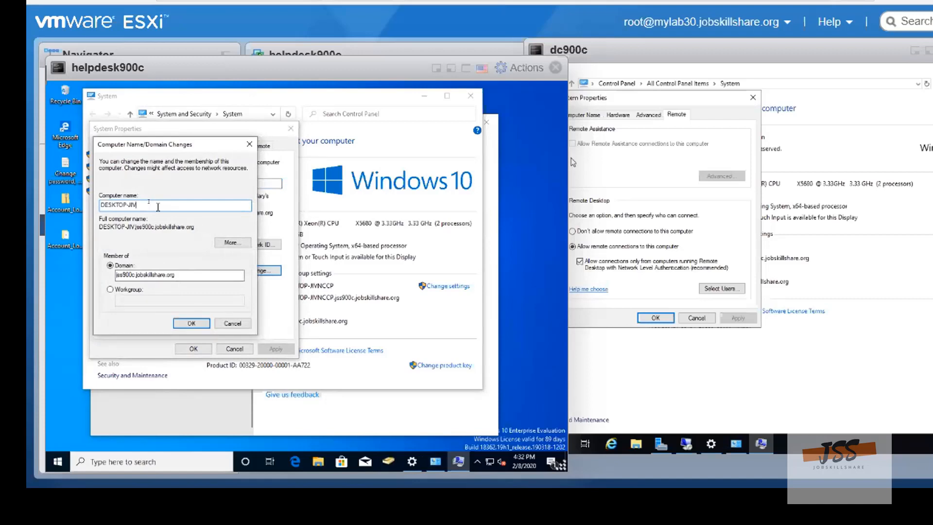
key("BackSpace")
key("BackSpace")
key("BackSpace")
key("BackSpace")
key("BackSpace")
key("BackSpace")
key("BackSpace")
key("BackSpace")
key("BackSpace")
key("BackSpace")
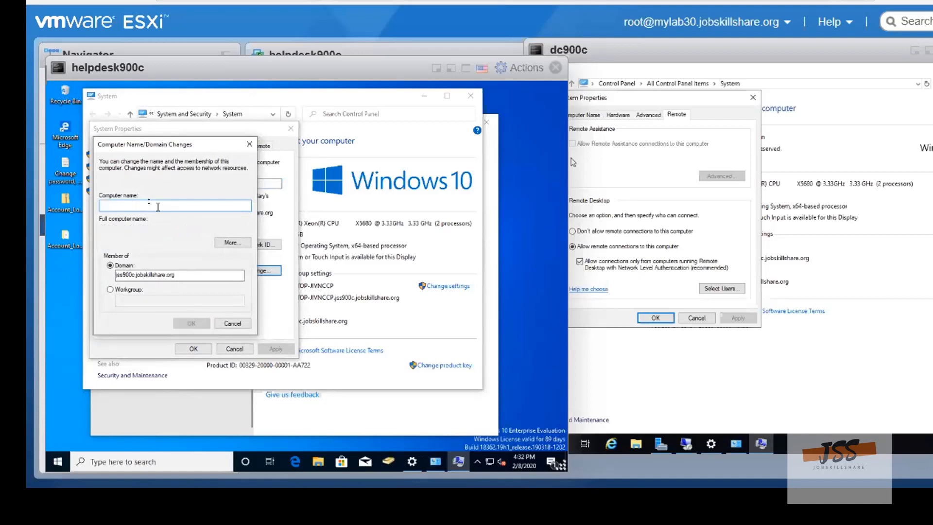
type("he")
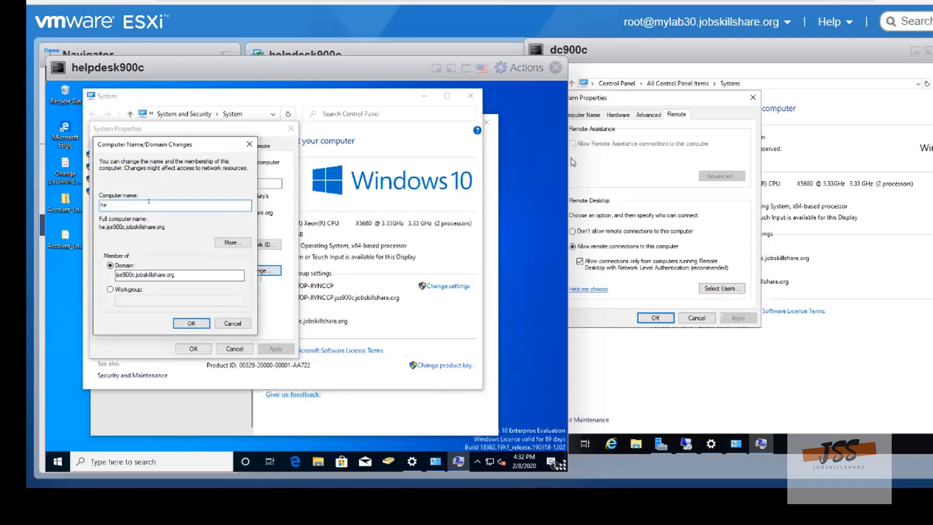
type("lpdesk900c")
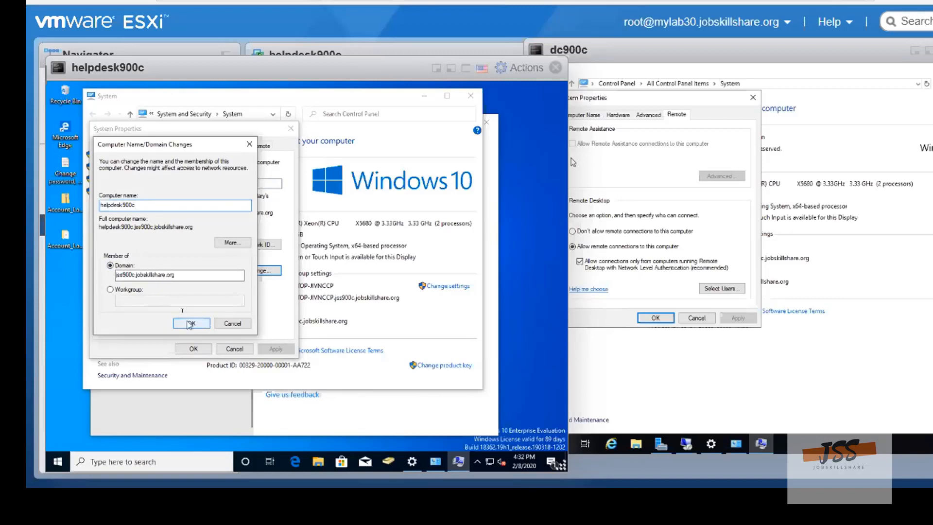
left_click(187, 323)
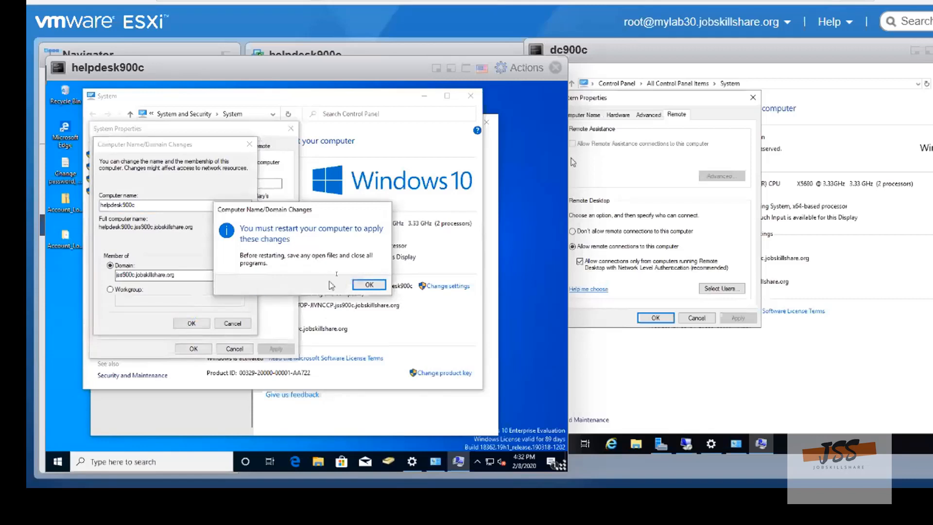
left_click(369, 285)
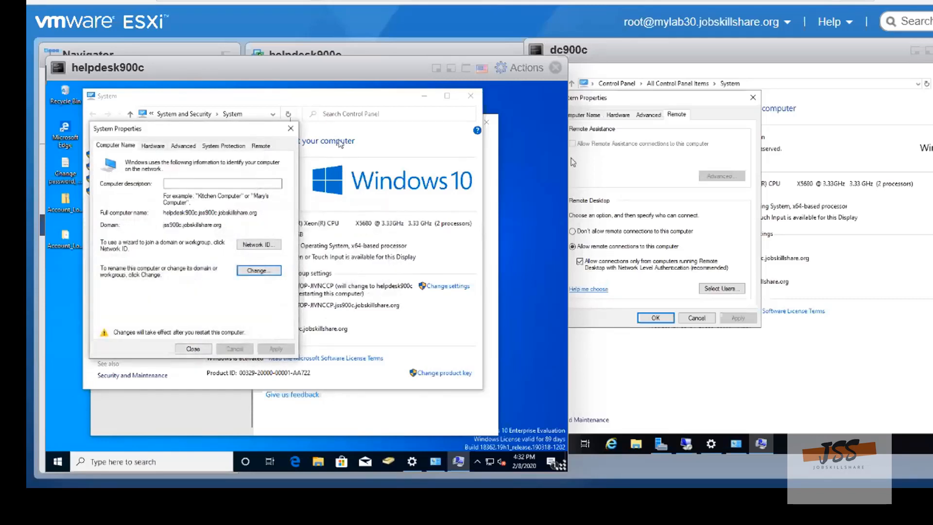
left_click(291, 129)
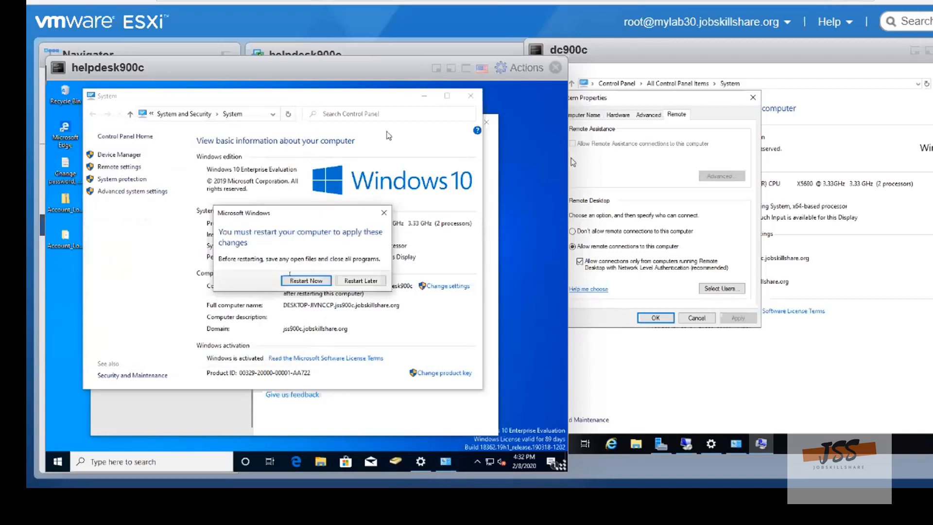
Restart the helpdesk900c machine to apply the new computer name, and close the System Properties dialog on dc900c
left_click(298, 281)
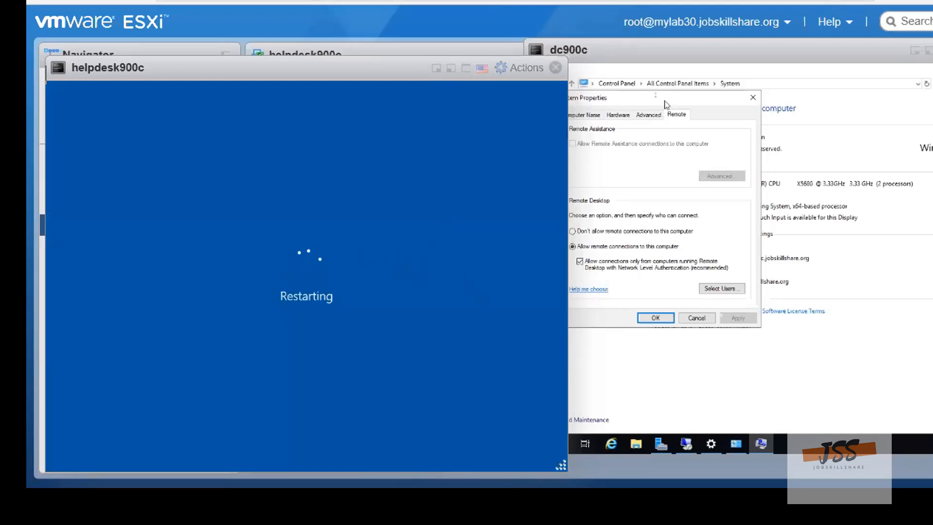
left_click_drag(666, 103, 720, 103)
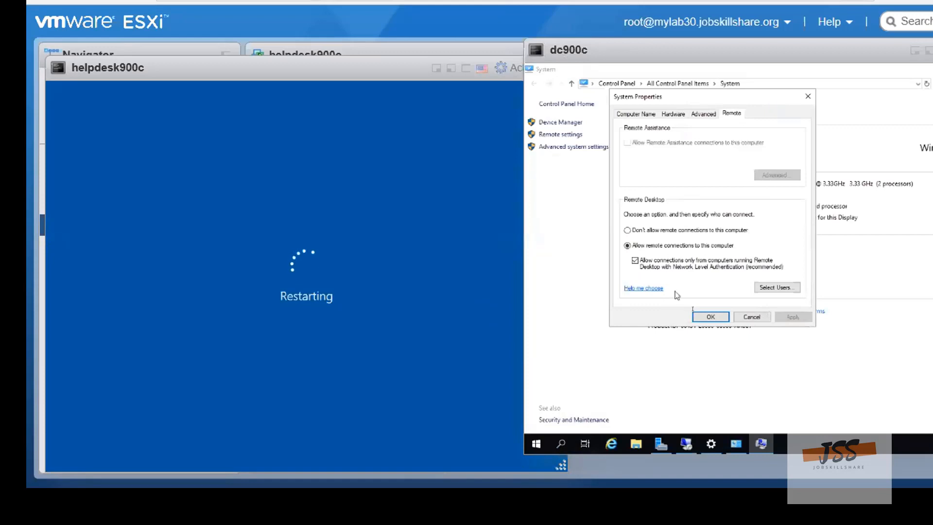
left_click(708, 316)
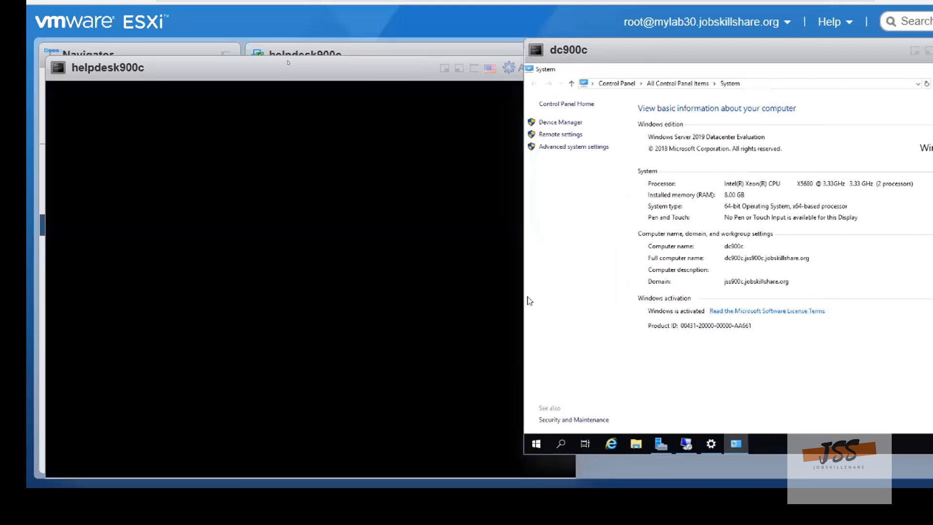
left_click(312, 71)
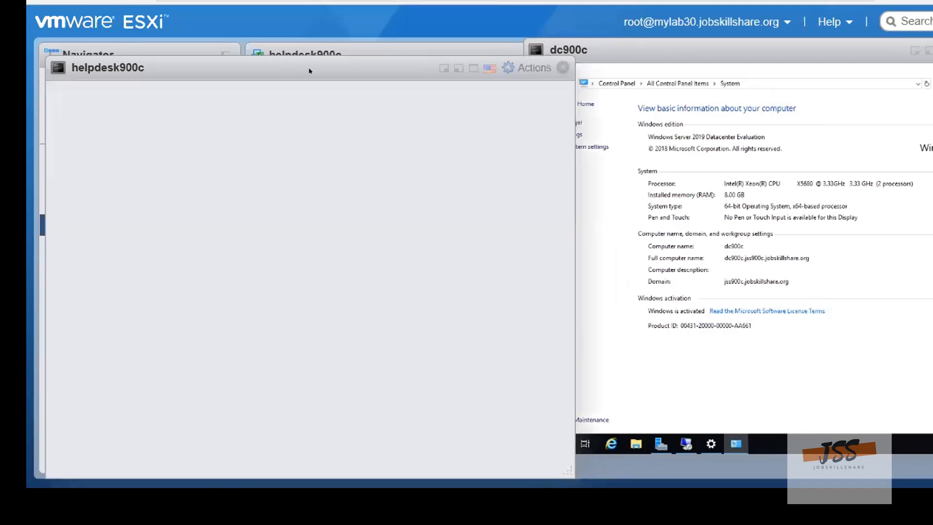
left_click_drag(277, 37, 276, 35)
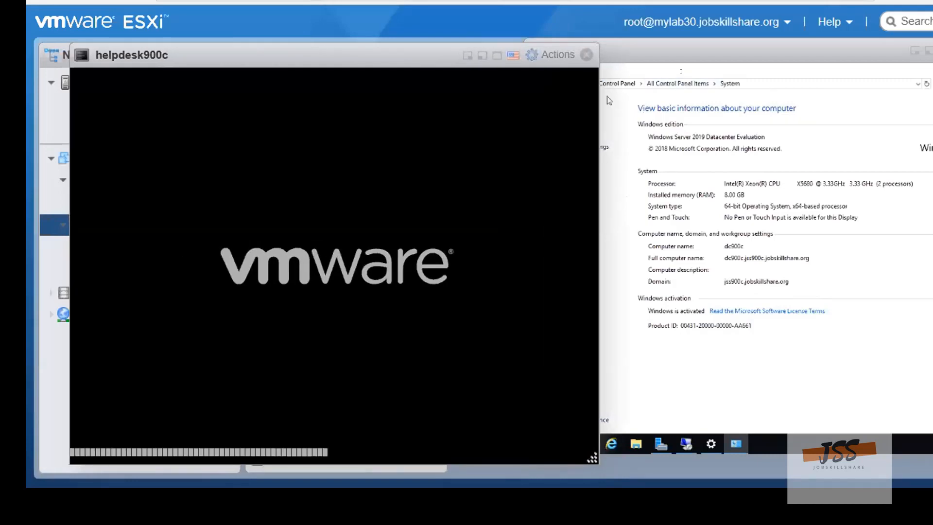
Bring up the Windows security options screen on dc900c and sign out of the current session
left_click(694, 68)
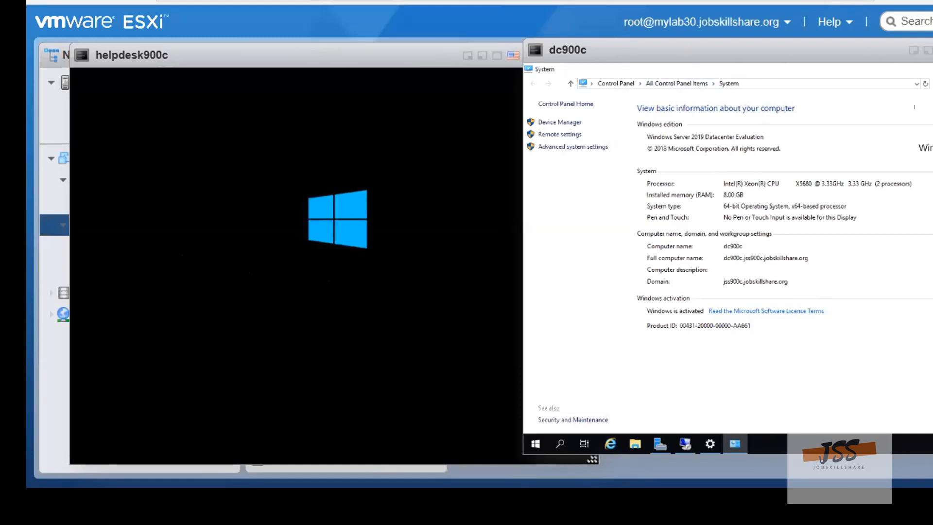
left_click(932, 50)
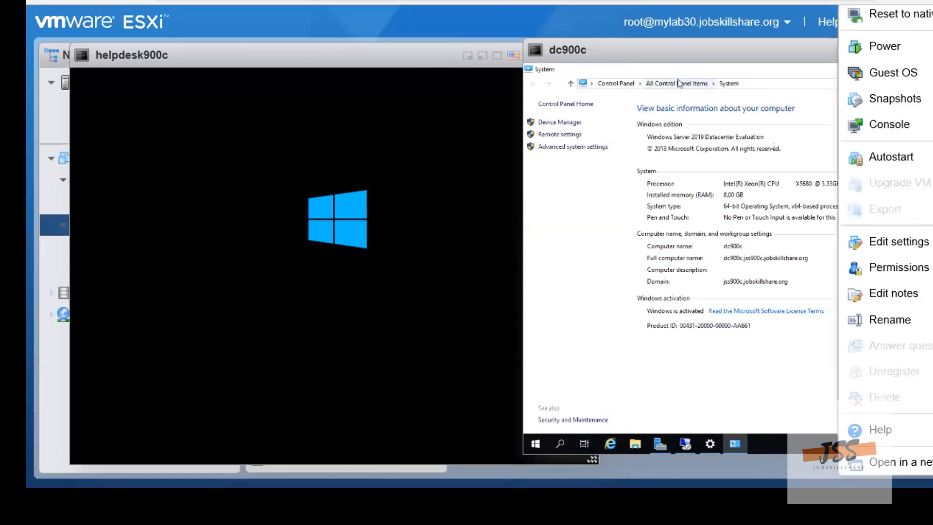
mouse_move(856, 71)
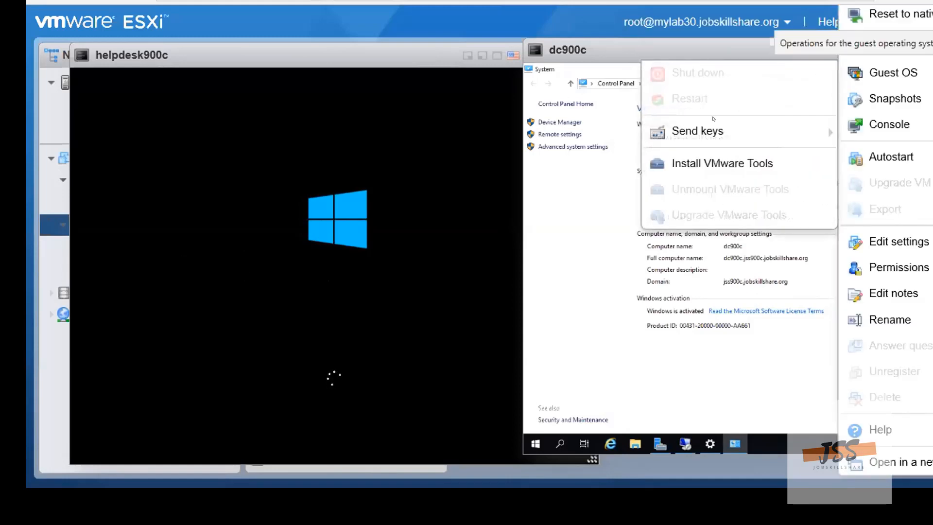
mouse_move(690, 131)
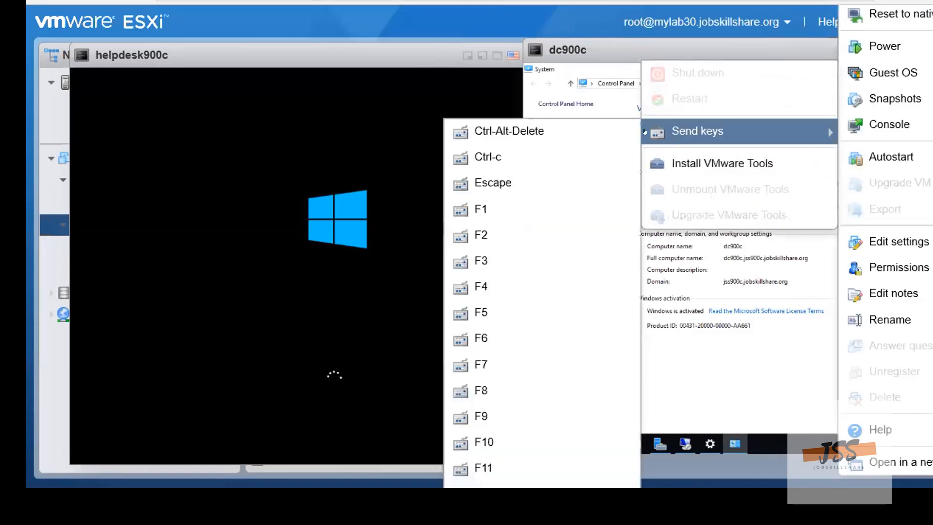
left_click(524, 131)
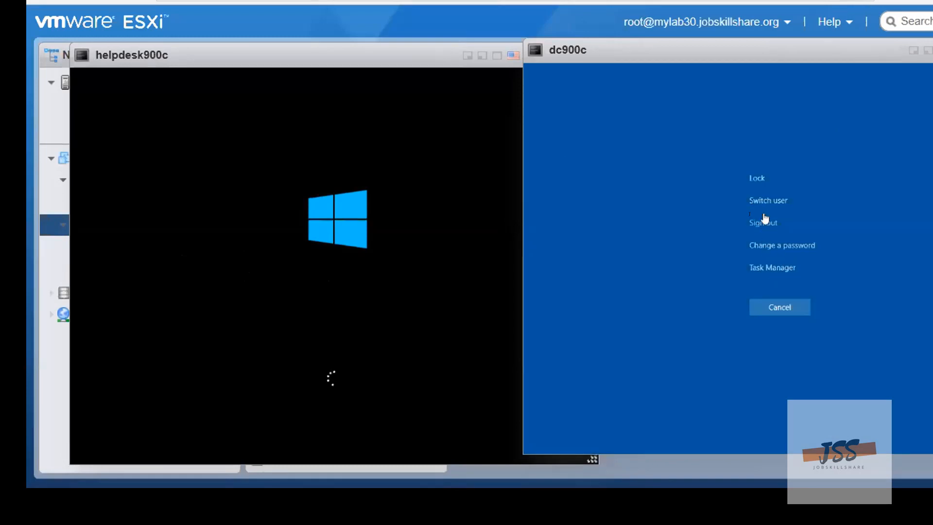
left_click(757, 225)
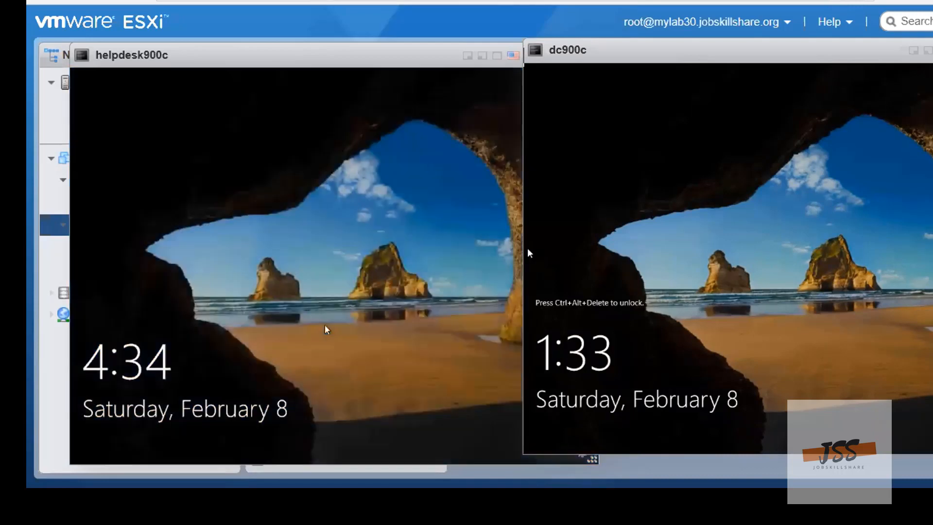
Sign in to the restarted helpdesk900c machine as Helpdesk by entering the account password
left_click(282, 265)
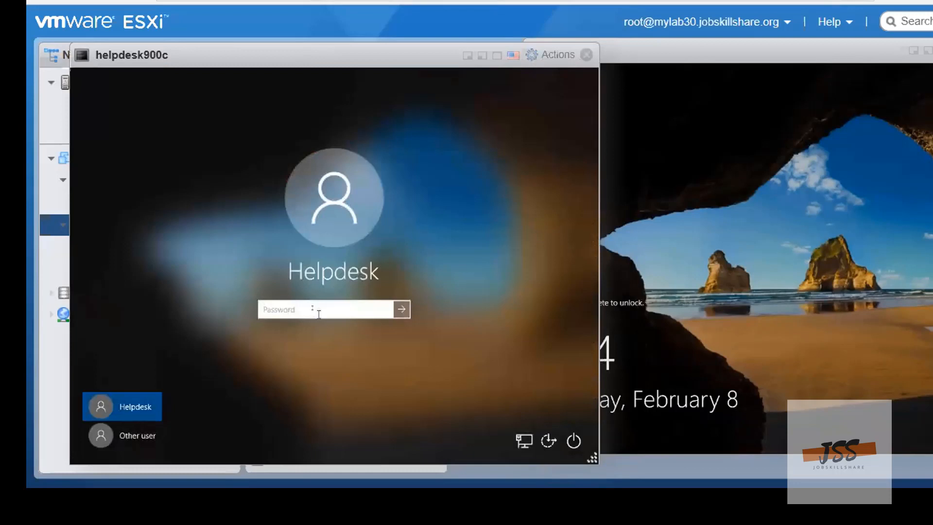
type("Pa$$w0rd123")
key("Return")
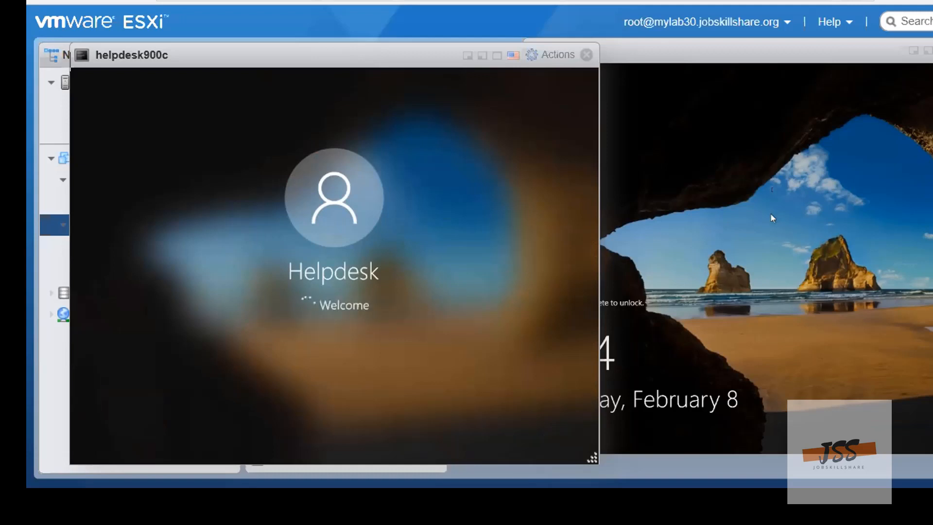
Unlock the dc900c console and sign in as JSS900C\administrator by entering the account password
left_click(775, 195)
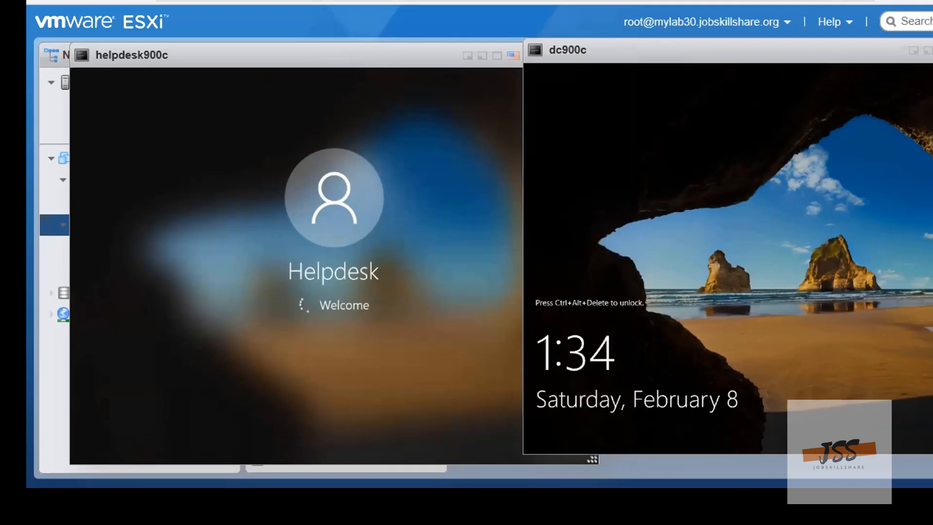
left_click(931, 50)
mouse_move(870, 73)
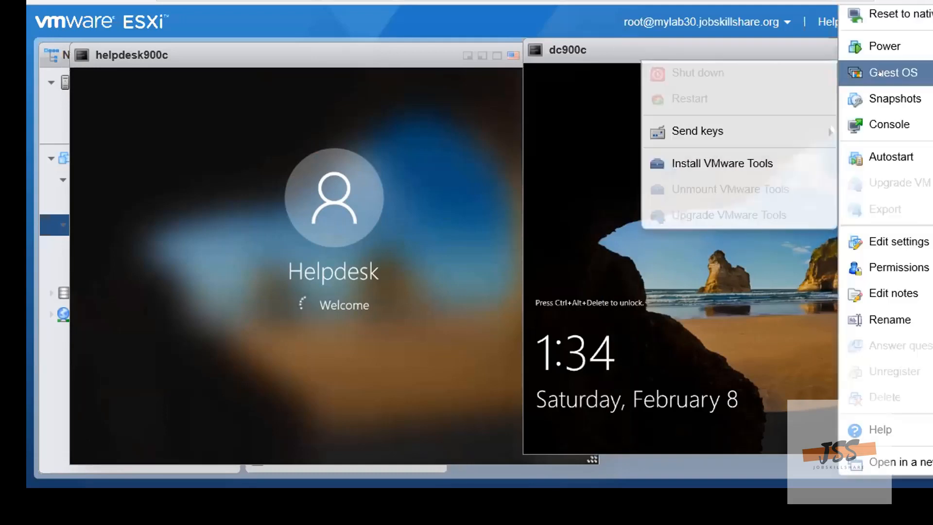
mouse_move(709, 130)
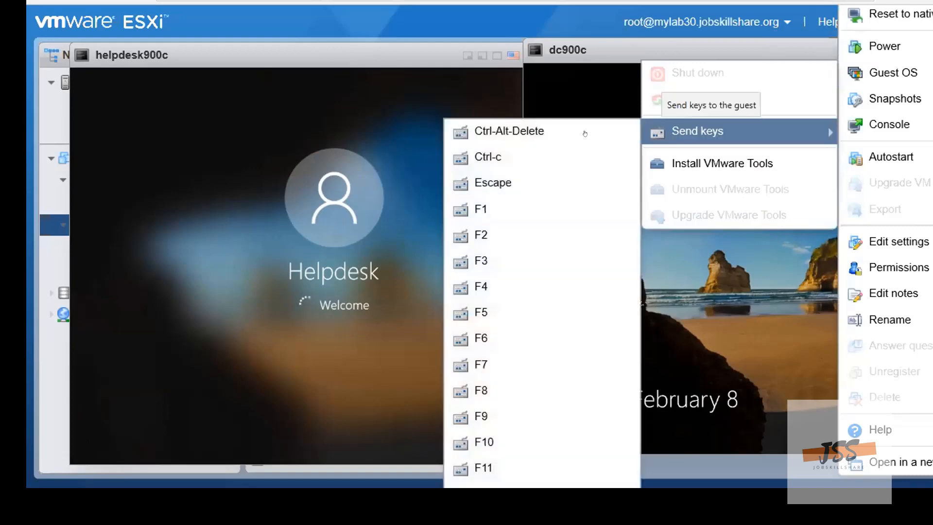
left_click(607, 131)
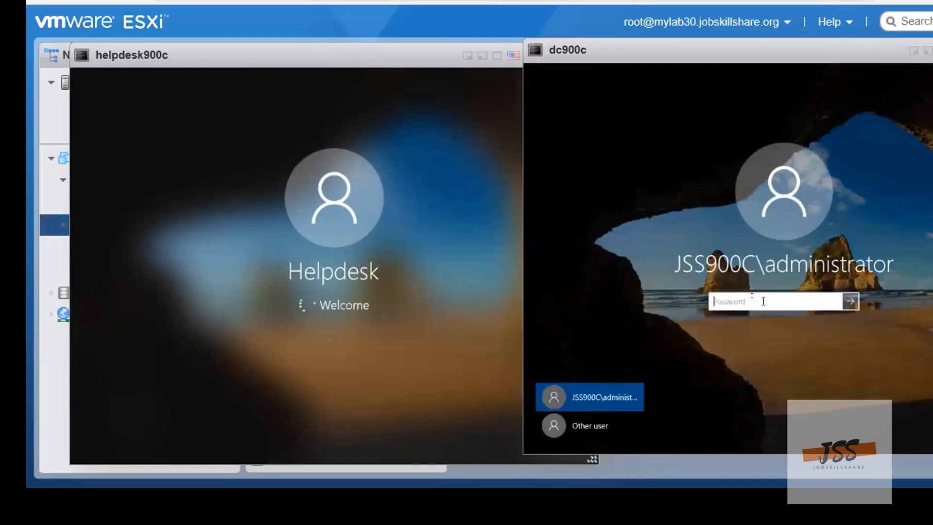
type("••••••••")
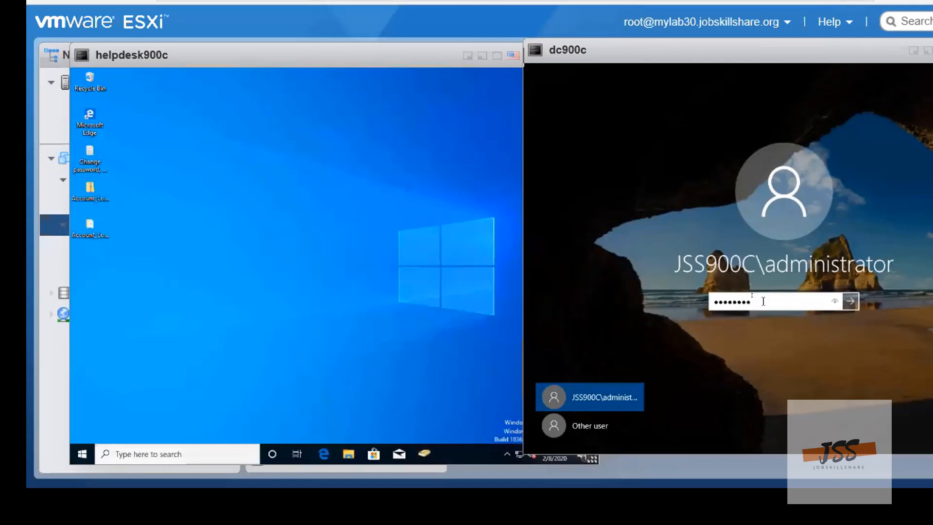
type("•")
key("Return")
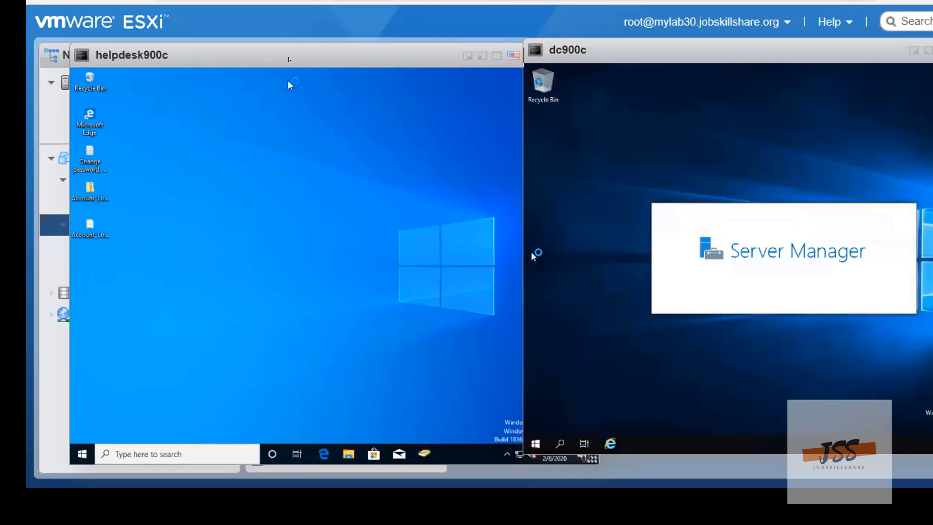
Launch Group Policy Management from Server Manager on dc900c and open the Default Domain Policy for editing
left_click(288, 80)
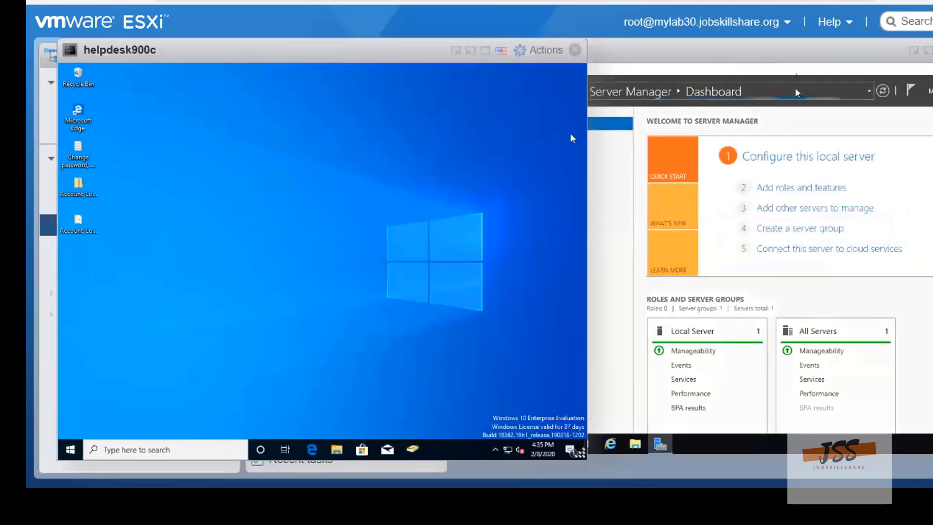
left_click(793, 69)
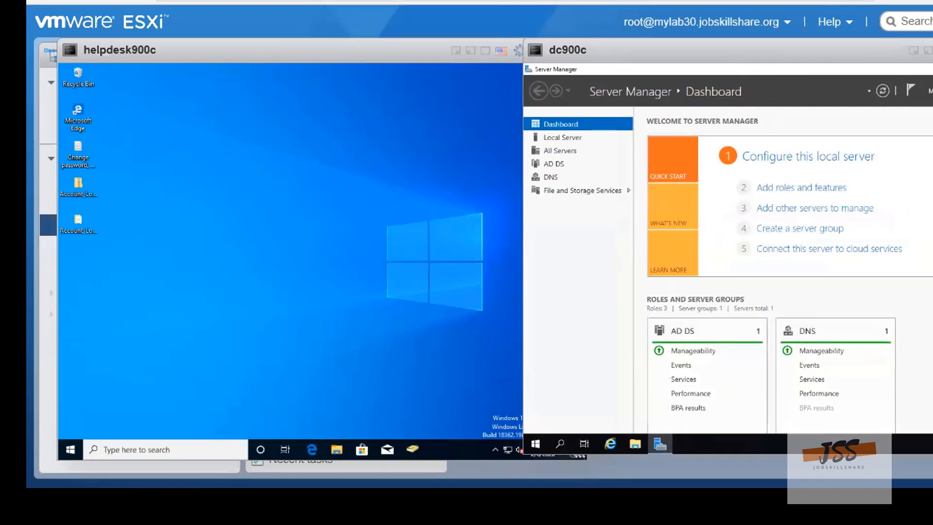
left_click(932, 91)
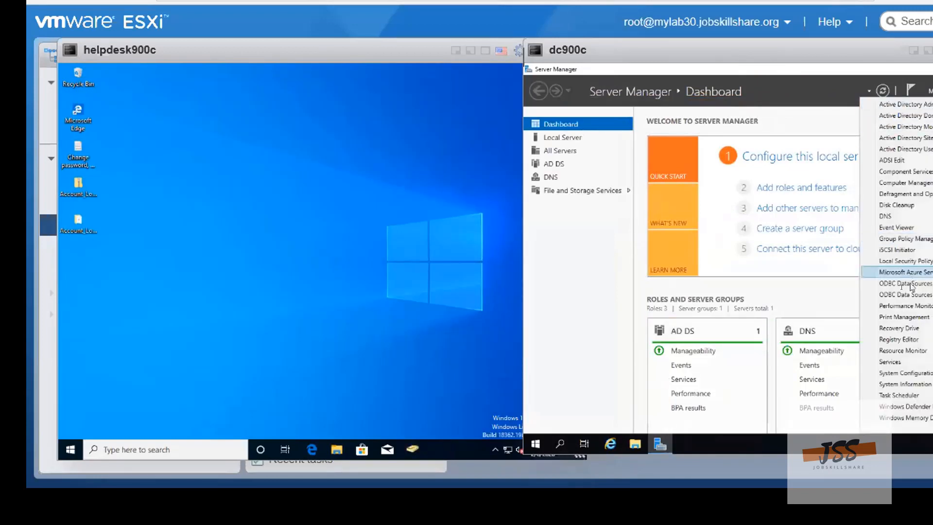
left_click(909, 238)
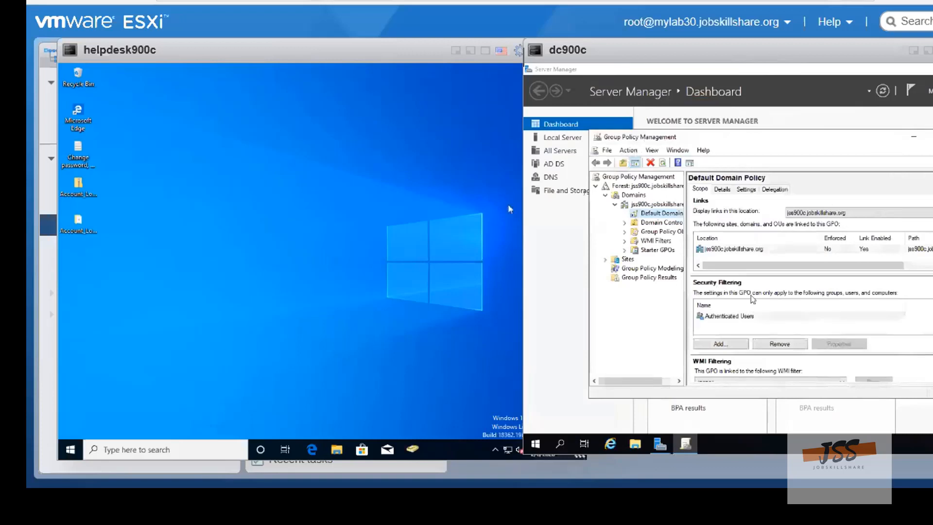
right_click(656, 218)
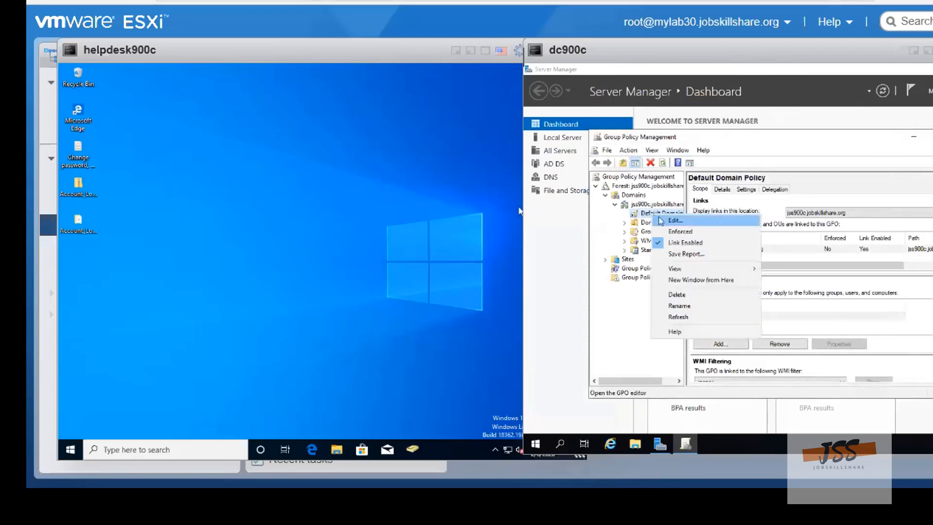
left_click(671, 222)
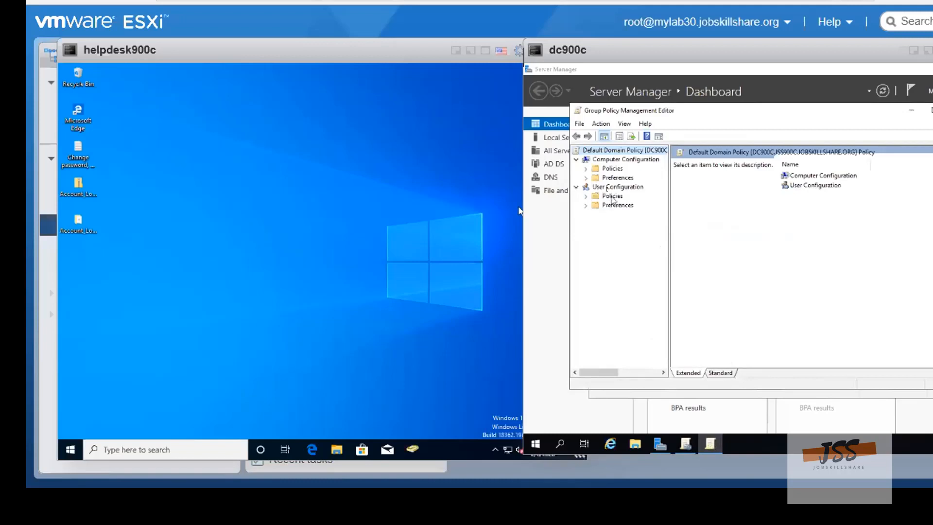
Open the Password Policy under the Account Policies in the Computer Configuration's Windows security settings
left_click(611, 198)
double_click(611, 197)
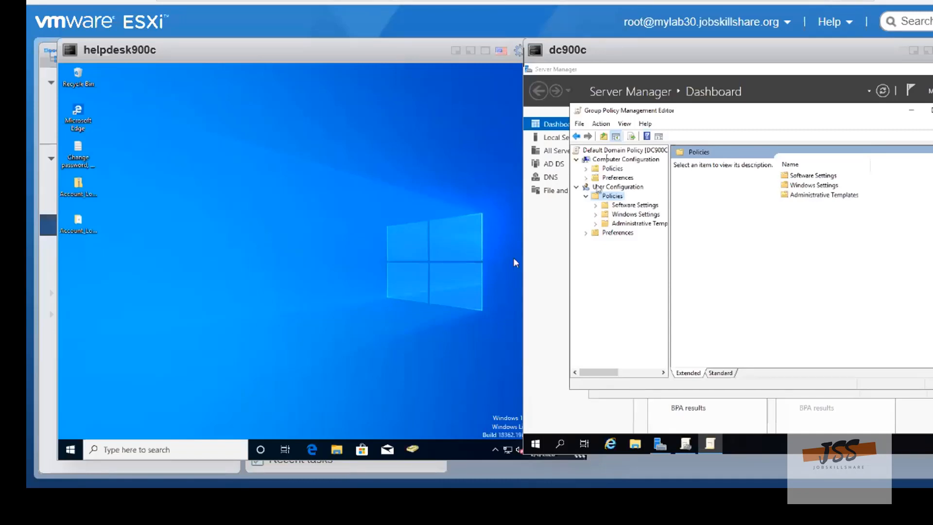
double_click(611, 169)
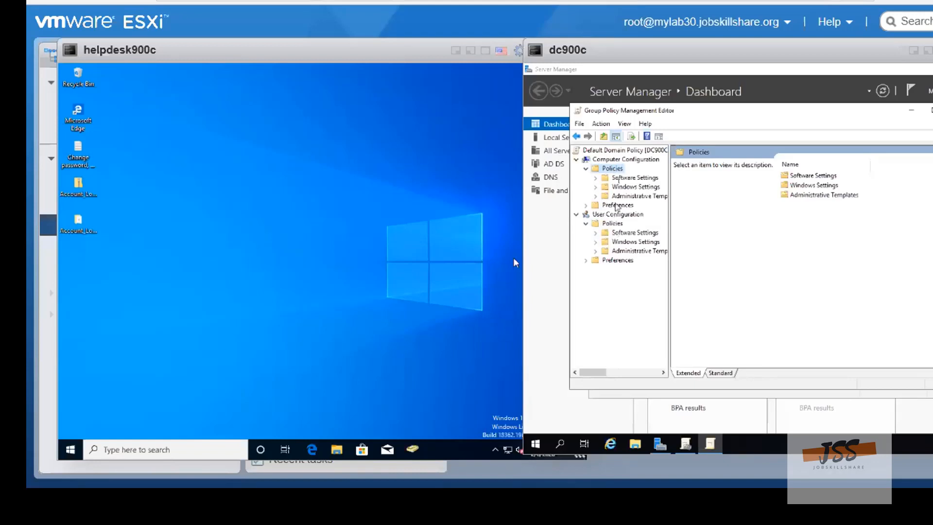
left_click(634, 189)
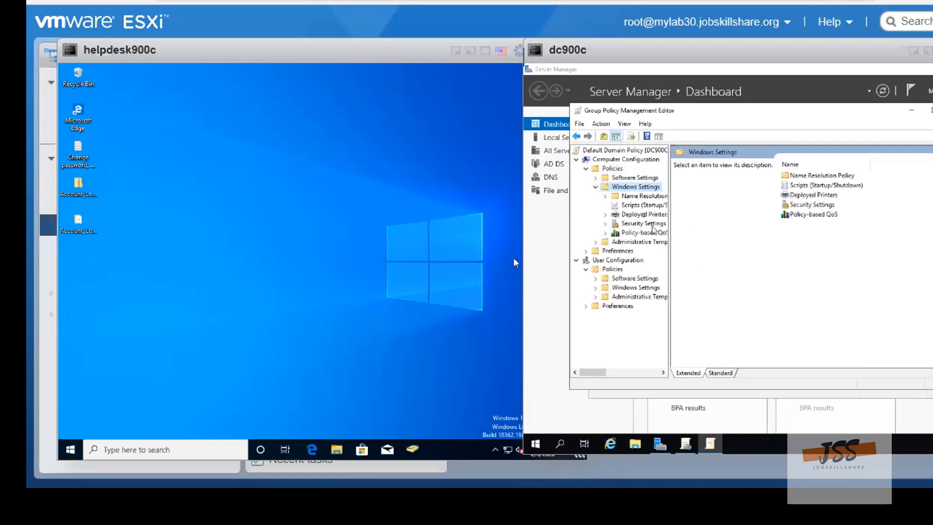
left_click(652, 226)
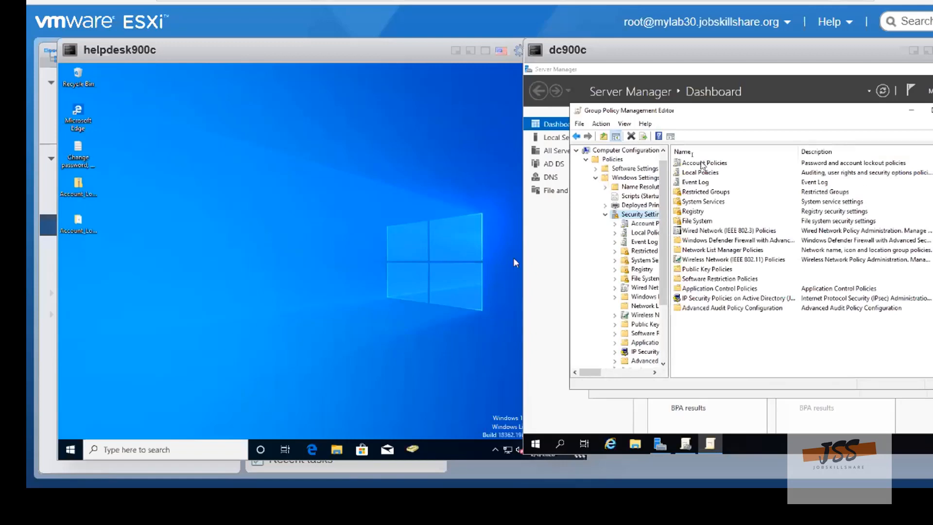
double_click(703, 164)
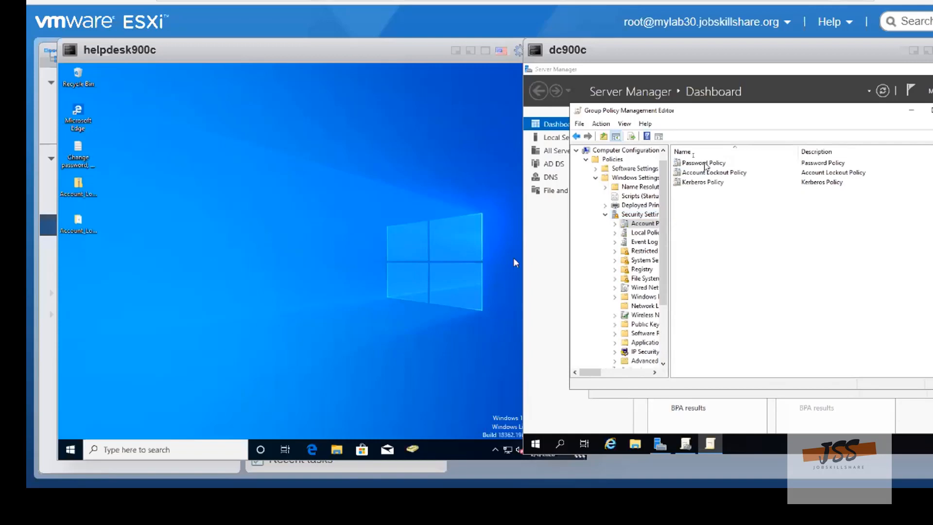
double_click(705, 163)
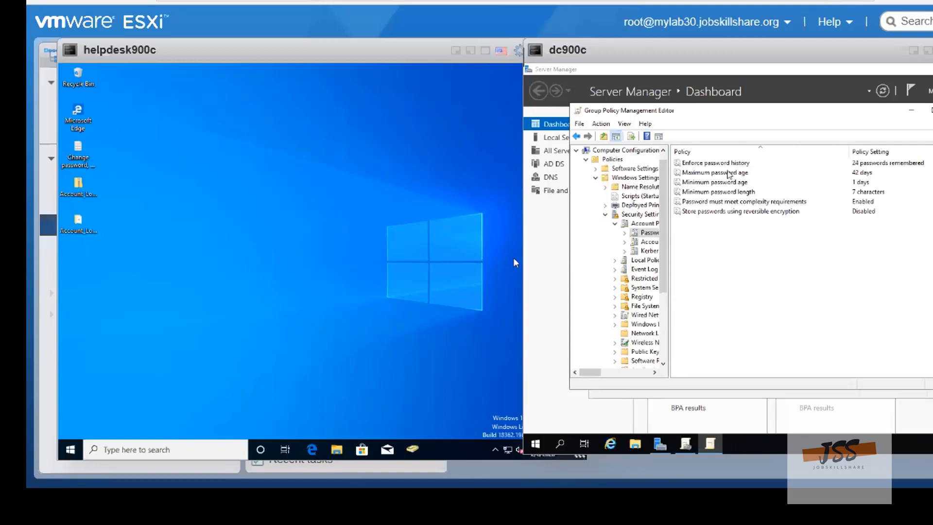
Define the account lockout duration as 30 minutes in the Account Lockout Policy and accept the suggested threshold and reset counter values
left_click(643, 241)
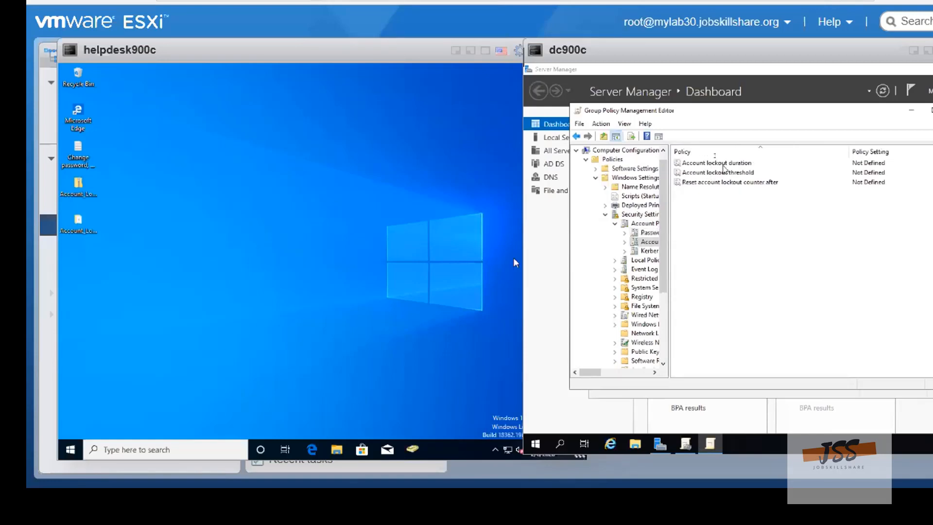
double_click(722, 164)
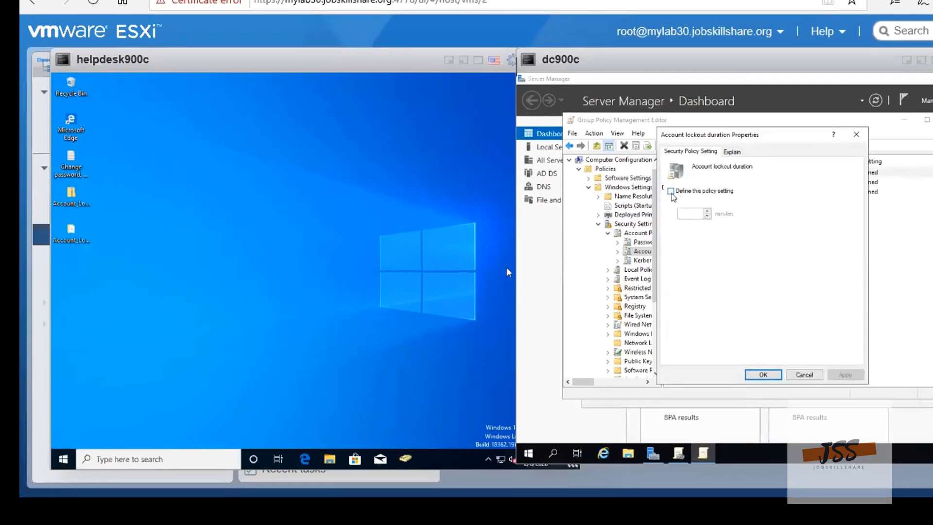
left_click(671, 191)
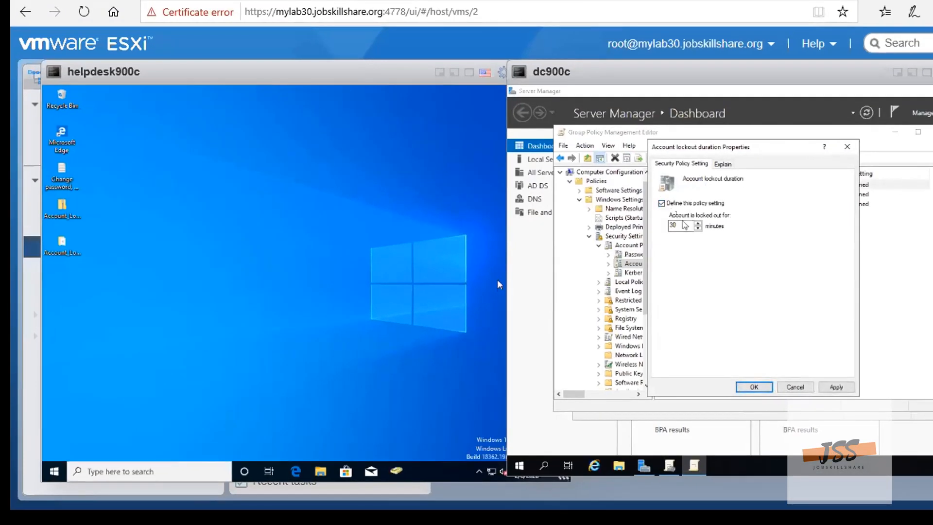
left_click(696, 213)
left_click(755, 387)
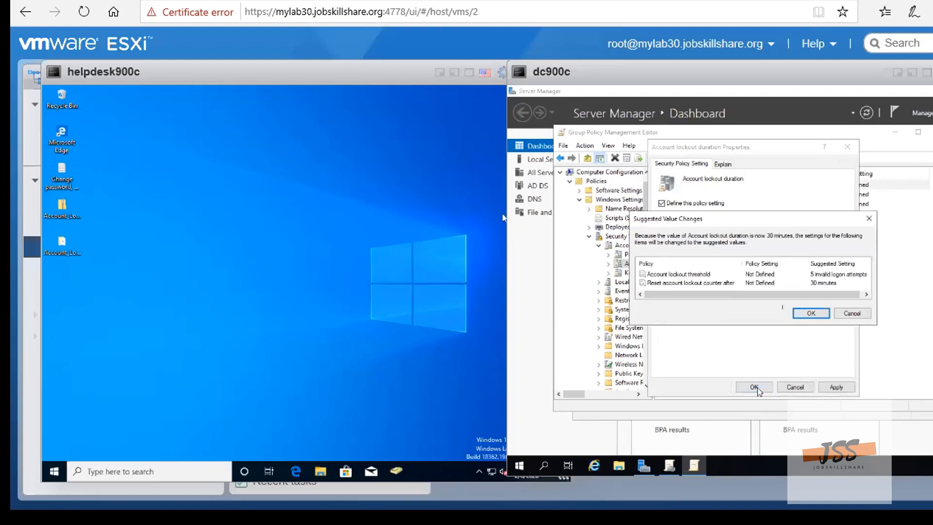
left_click(809, 313)
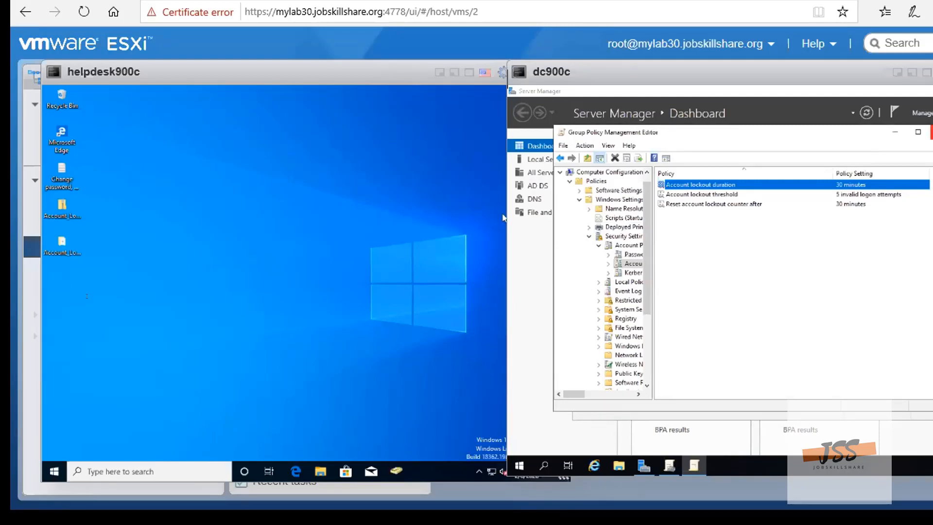
left_click(182, 262)
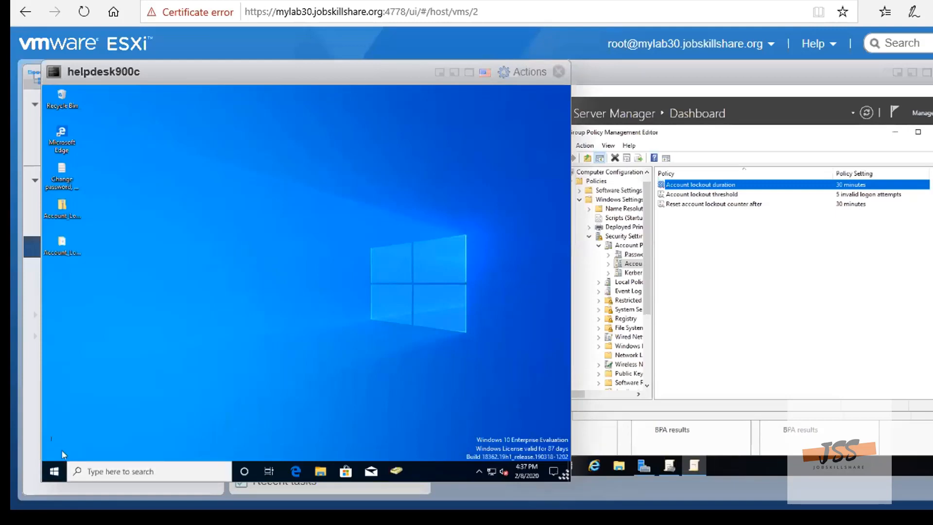
right_click(55, 470)
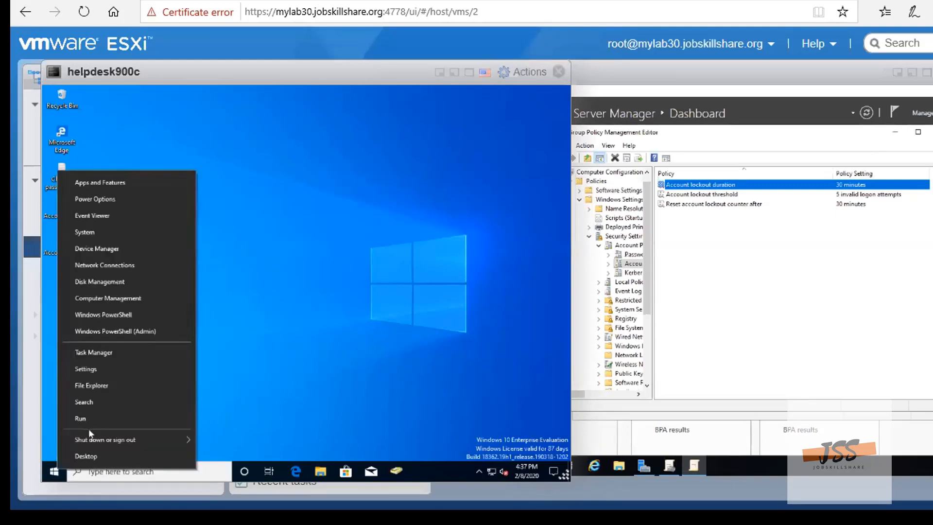
left_click(133, 470)
type("re")
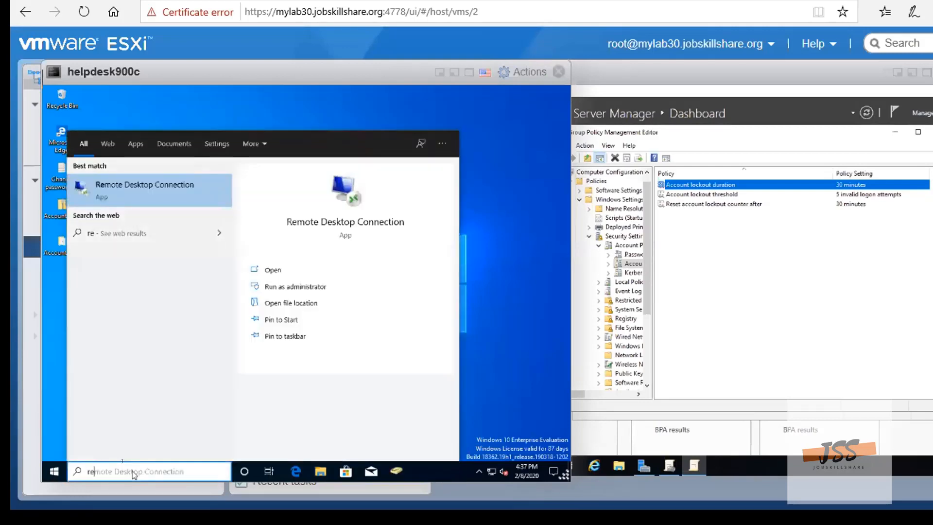
left_click(144, 190)
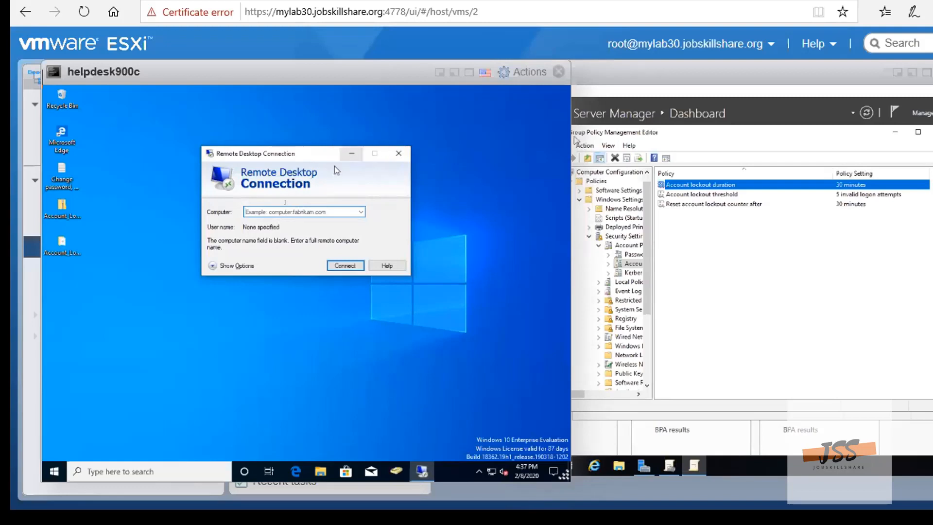
left_click(398, 153)
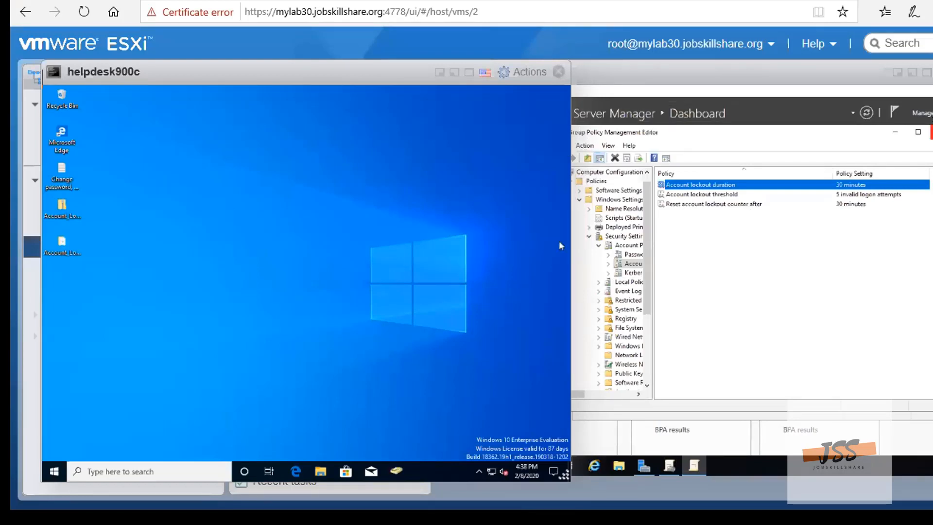
Close the Group Policy Management Editor and launch Remote Desktop Connection on dc900c
left_click(932, 132)
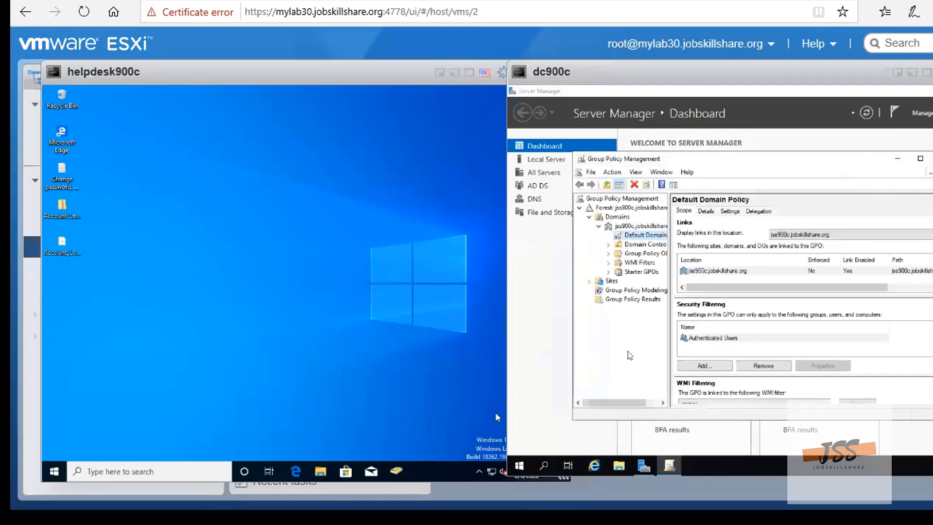
left_click(519, 469)
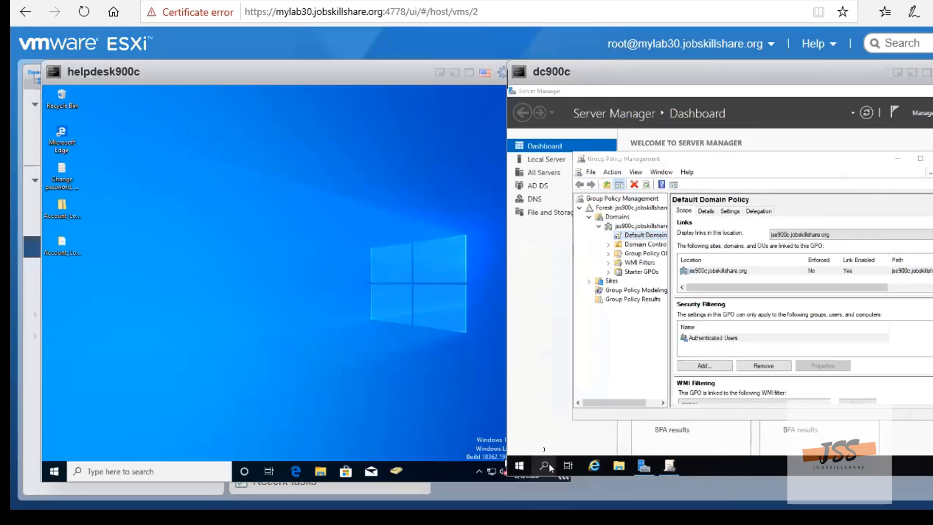
left_click(553, 464)
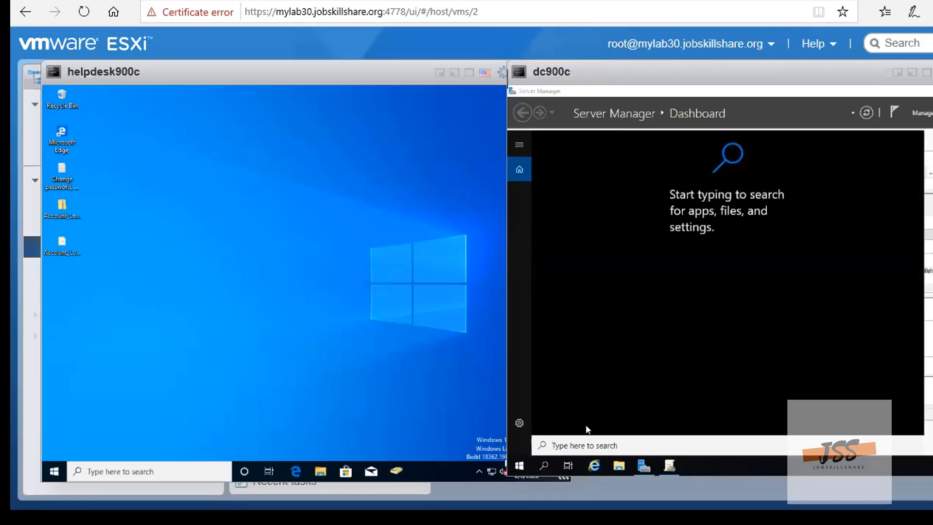
type("re")
type("t")
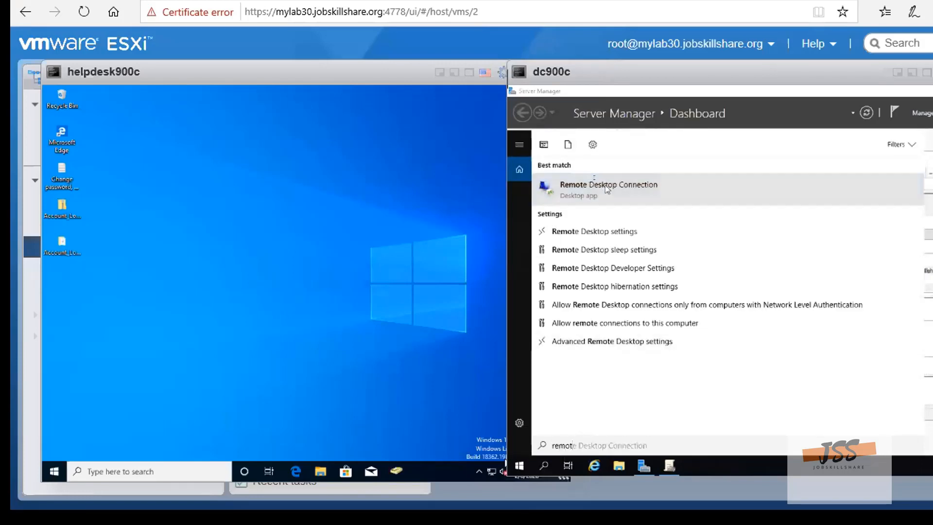
left_click(602, 191)
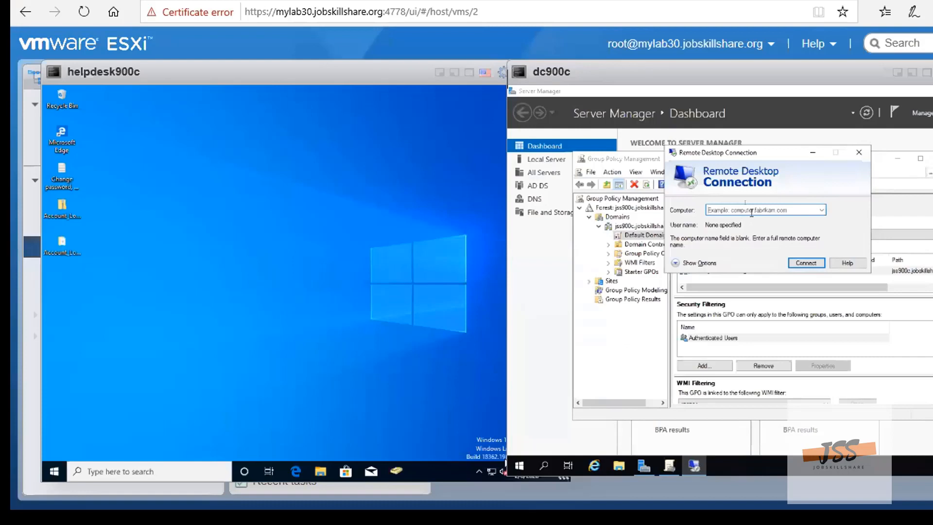
Try to connect to the computer helpdeak900c through Remote Desktop and dismiss the resulting dialog
type("hel")
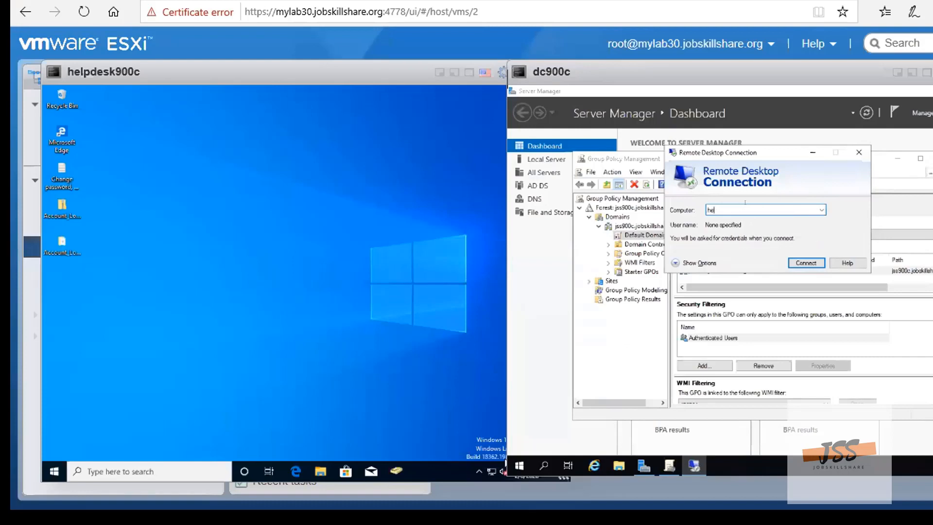
type("pdeak900c")
left_click(813, 264)
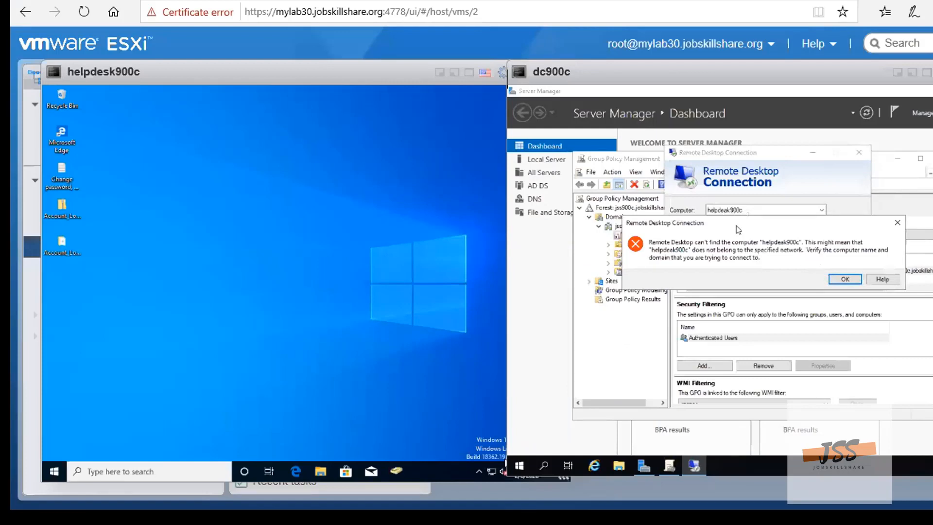
left_click(845, 279)
Clear the computer name and close Remote Desktop Connection on dc900c
double_click(759, 210)
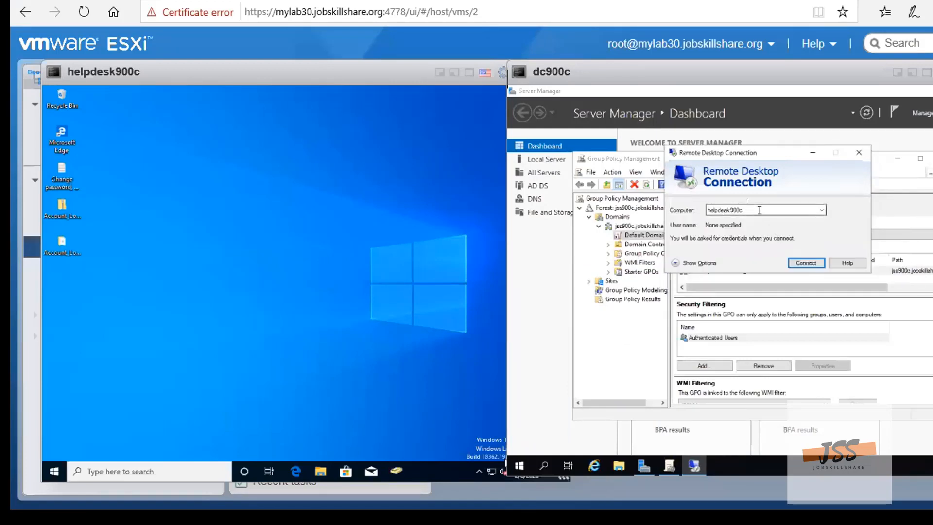
key("BackSpace")
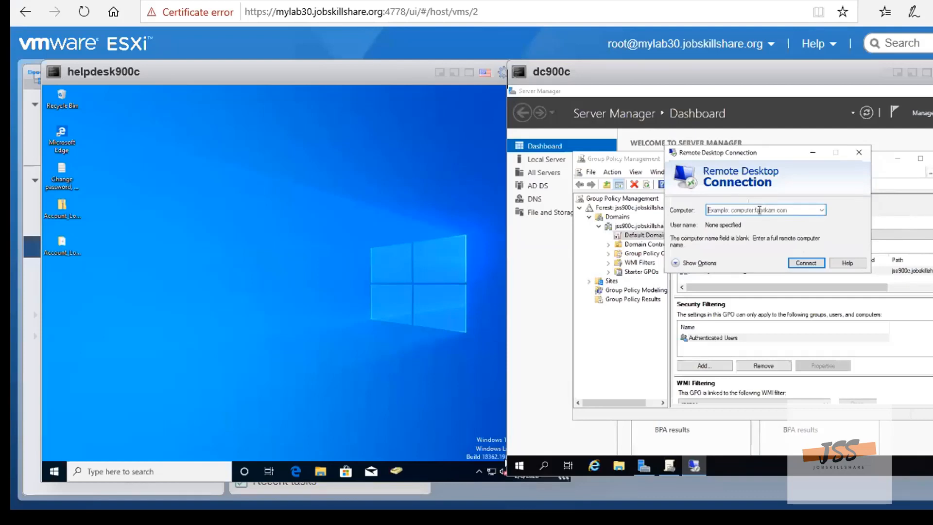
type("he")
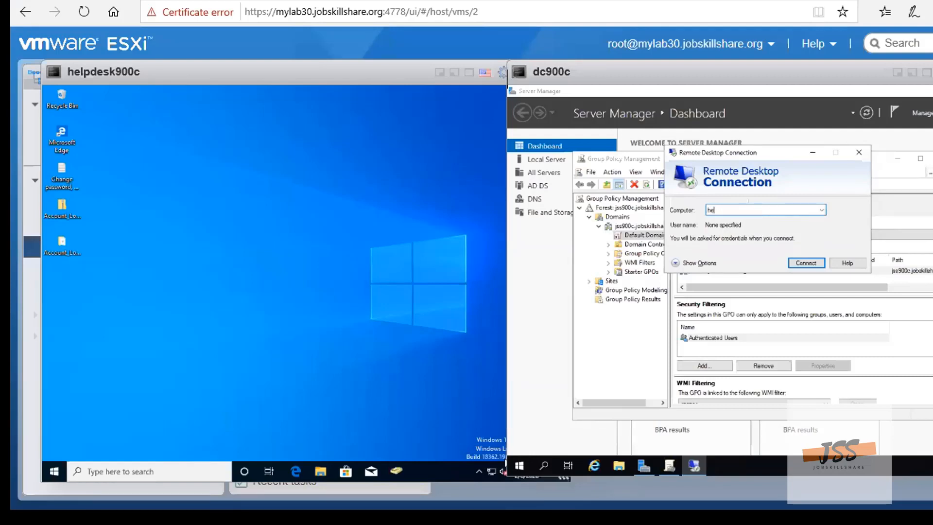
key("BackSpace")
key("BackSpace")
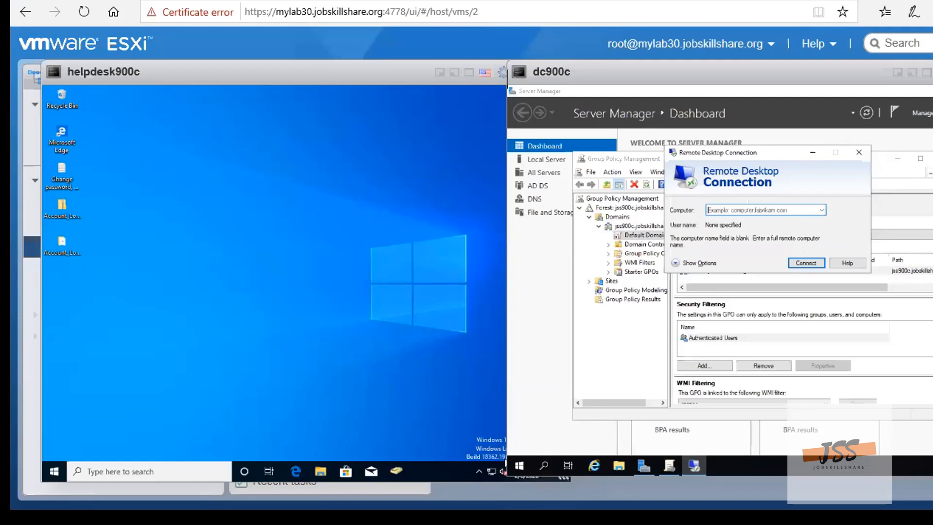
left_click(859, 152)
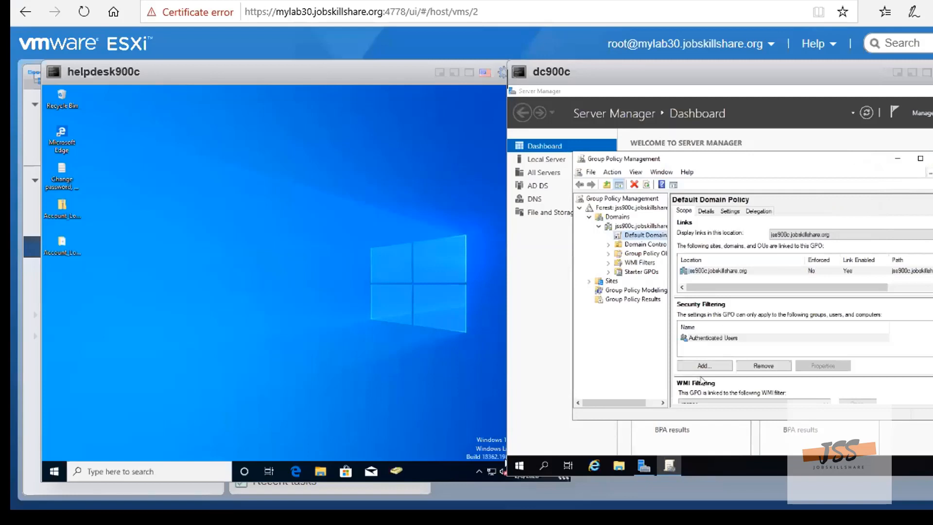
Close Group Policy Management, then check the domain's Computers container in Active Directory Users and Computers for the helpdesk machine's name
left_click(932, 158)
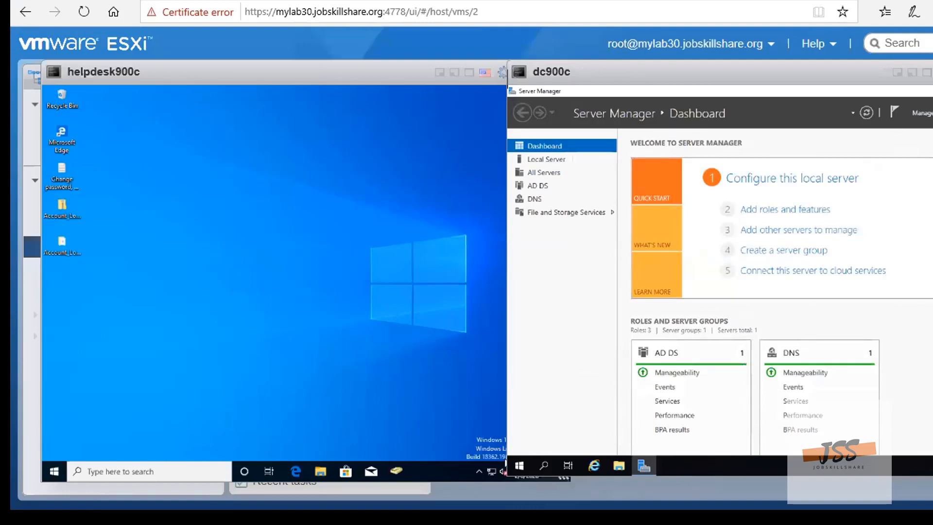
left_click(931, 113)
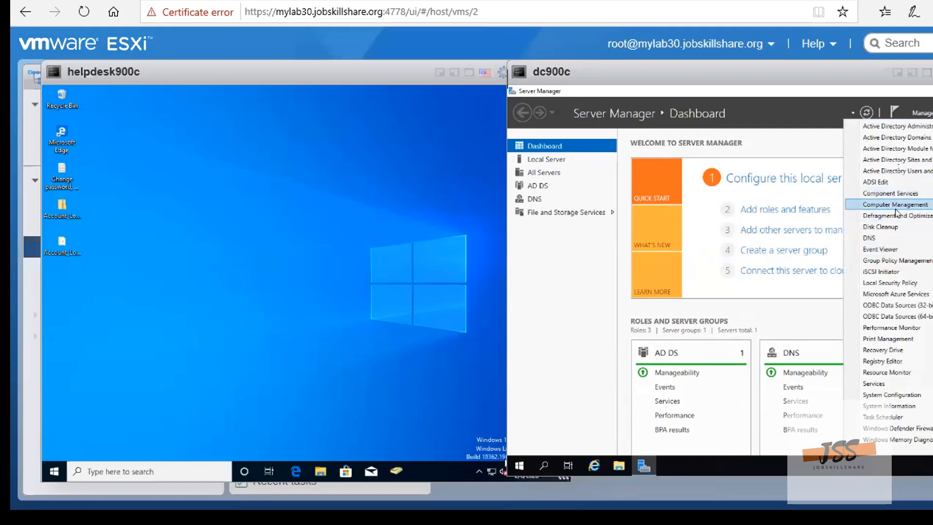
left_click(904, 172)
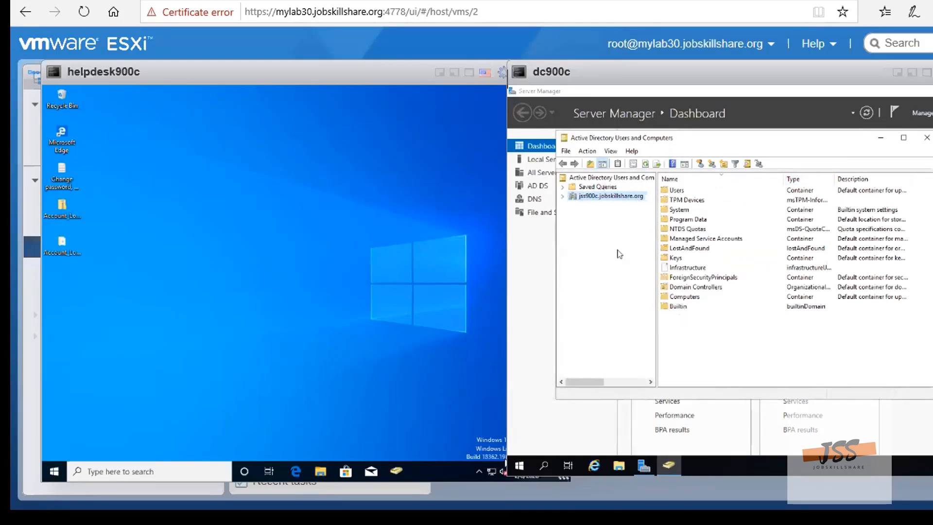
double_click(611, 196)
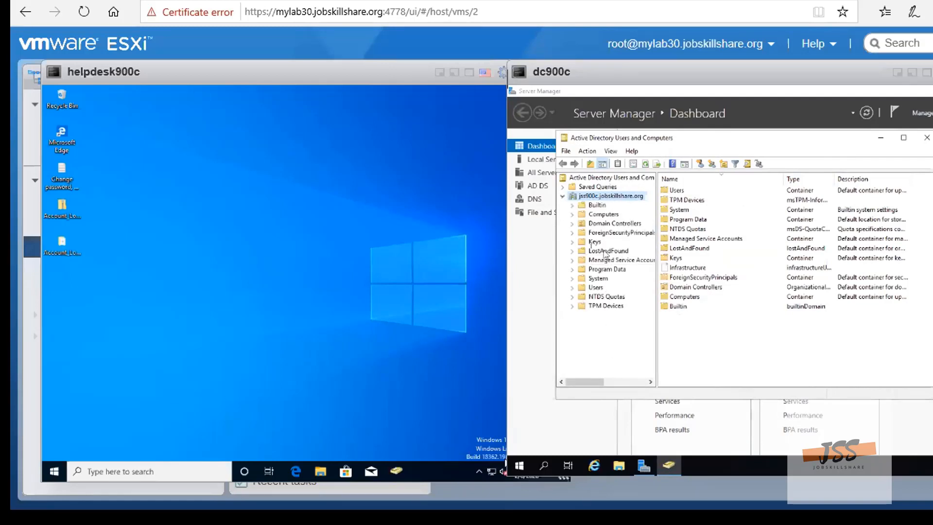
left_click(601, 216)
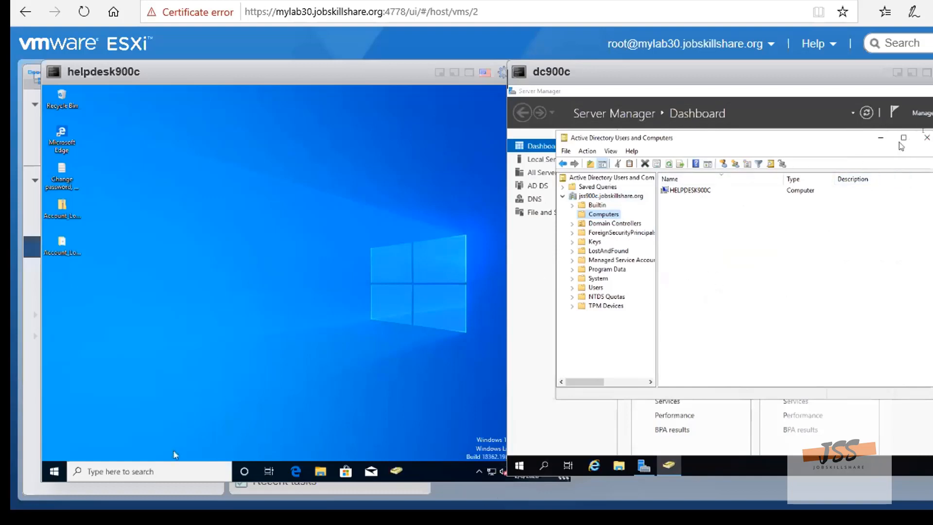
left_click(926, 137)
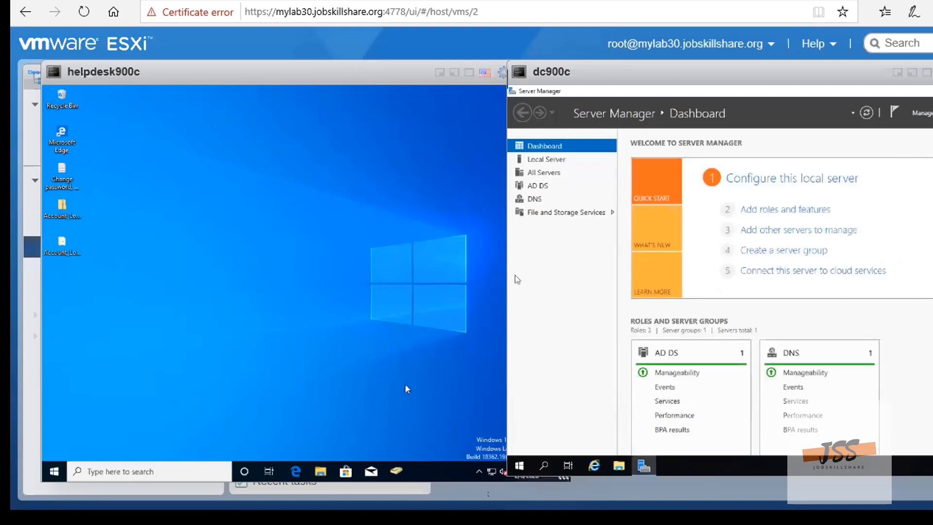
Open a Command Prompt on dc900c and run the ping command without a target
left_click(545, 466)
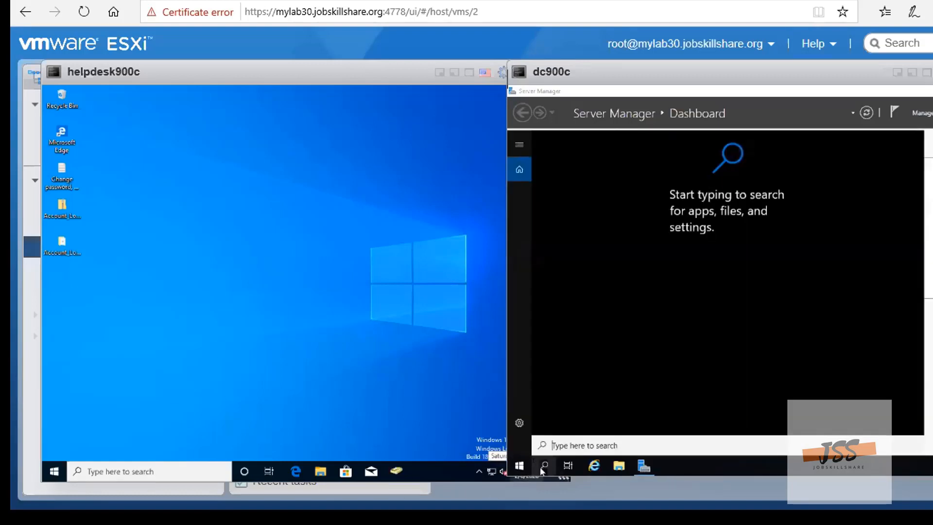
type("cmd")
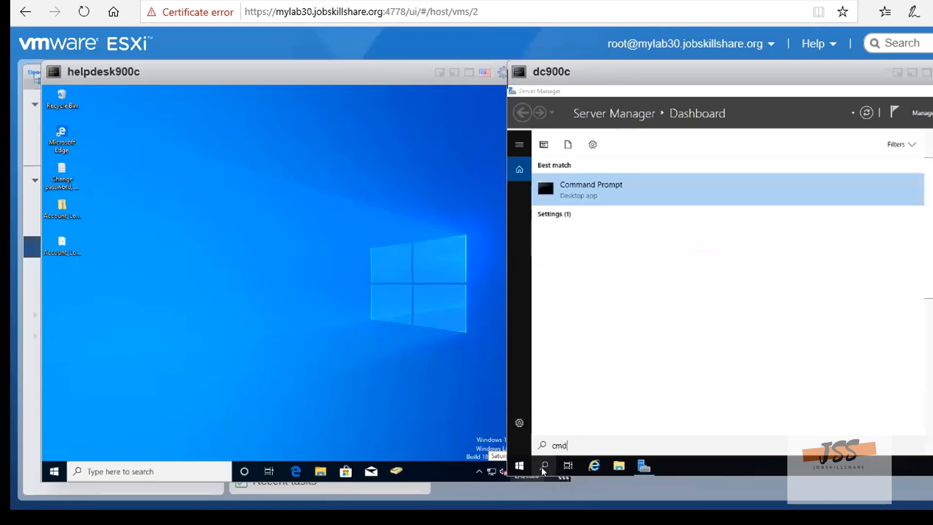
key("Return")
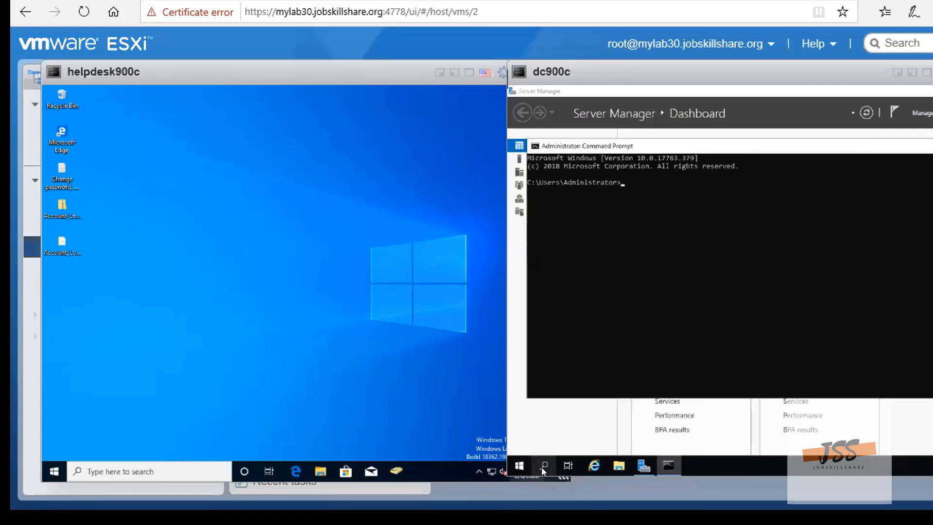
type("ping")
key("Return")
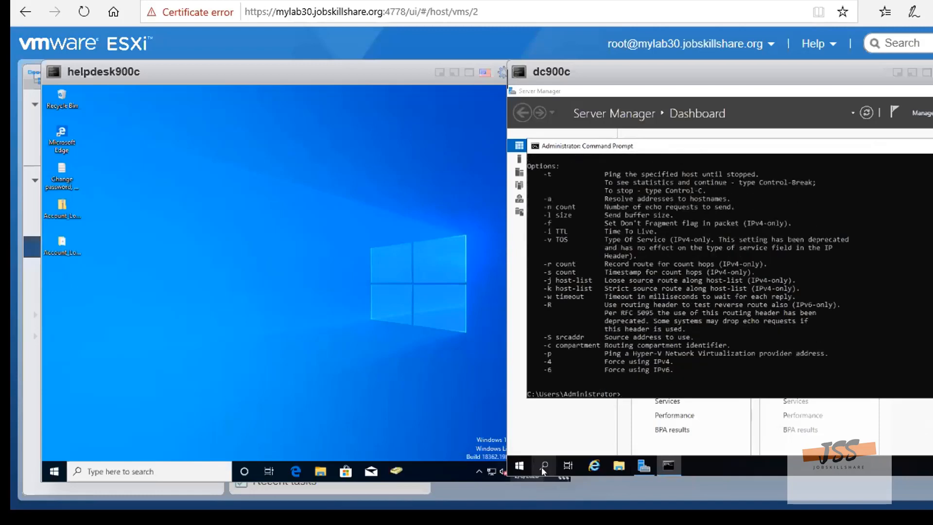
Ping helpdesk900c from the dc900c Command Prompt to test the network connection
scroll(625, 331, "down", 2)
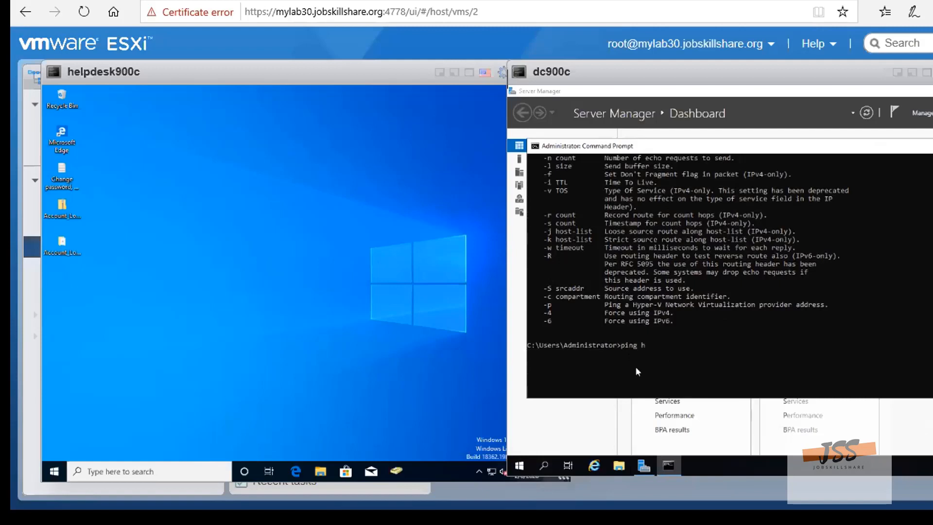
type("desk900c")
key("Return")
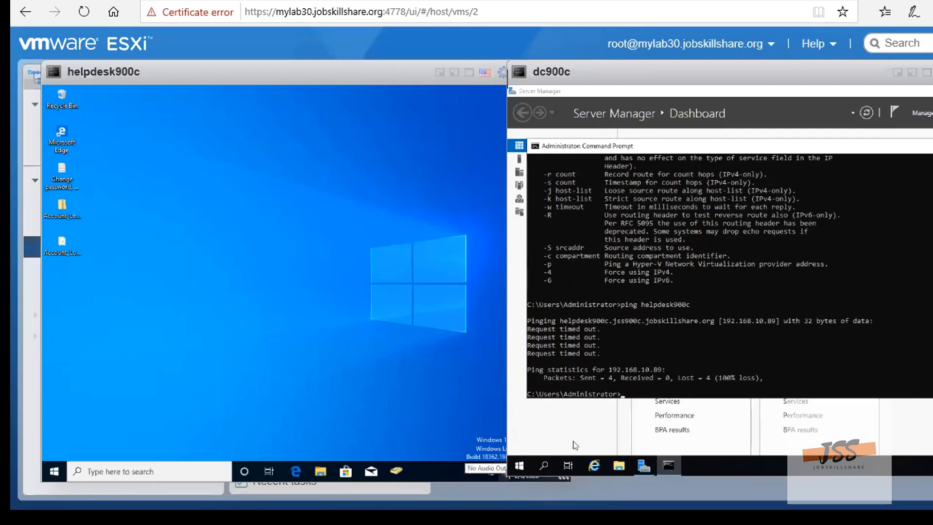
right_click(56, 474)
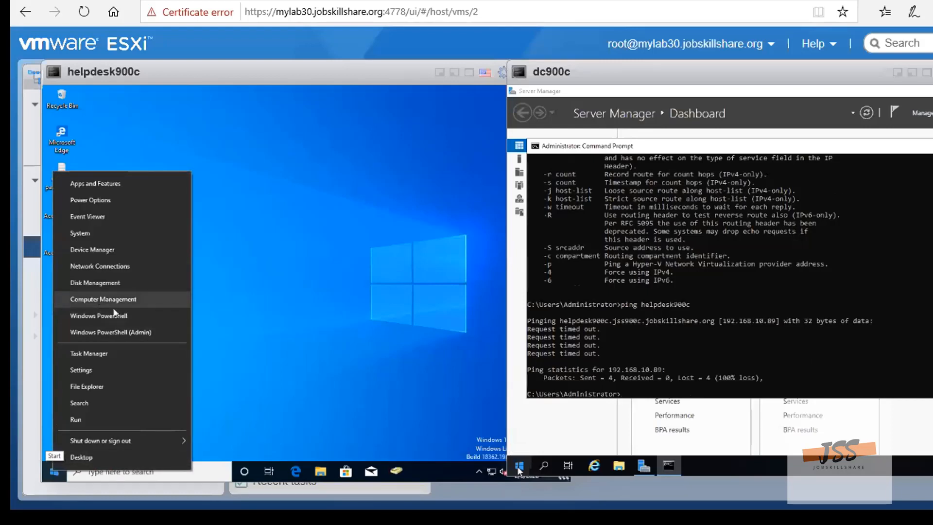
left_click(82, 238)
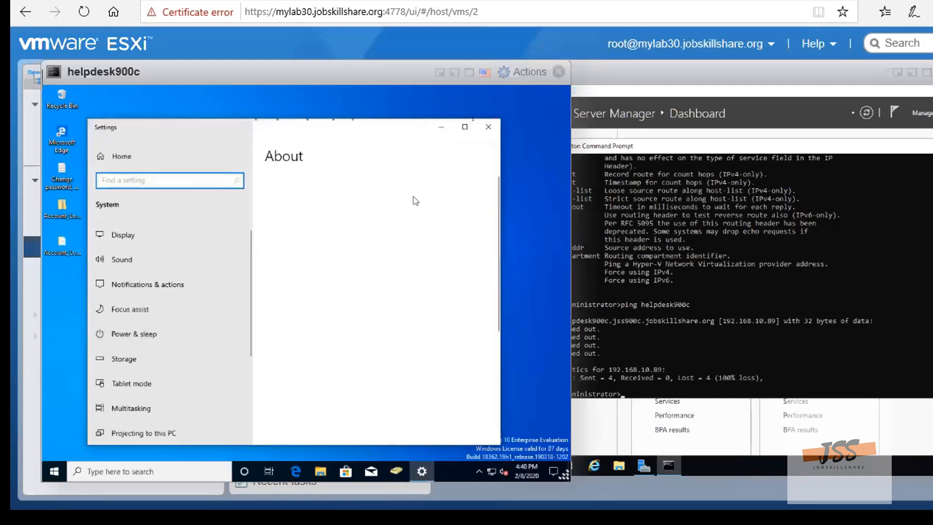
left_click(489, 128)
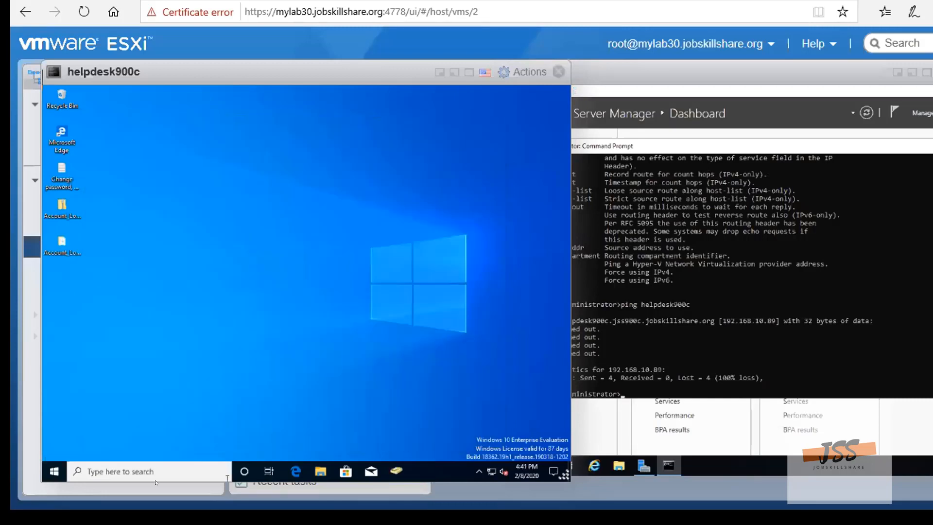
Open the settings for turning Windows Defender Firewall on or off on helpdesk900c
left_click(152, 468)
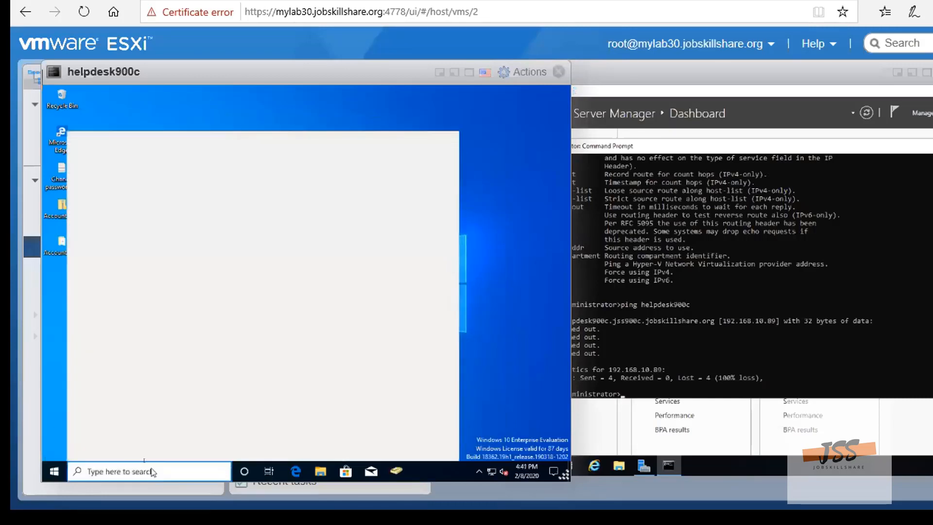
type("fir")
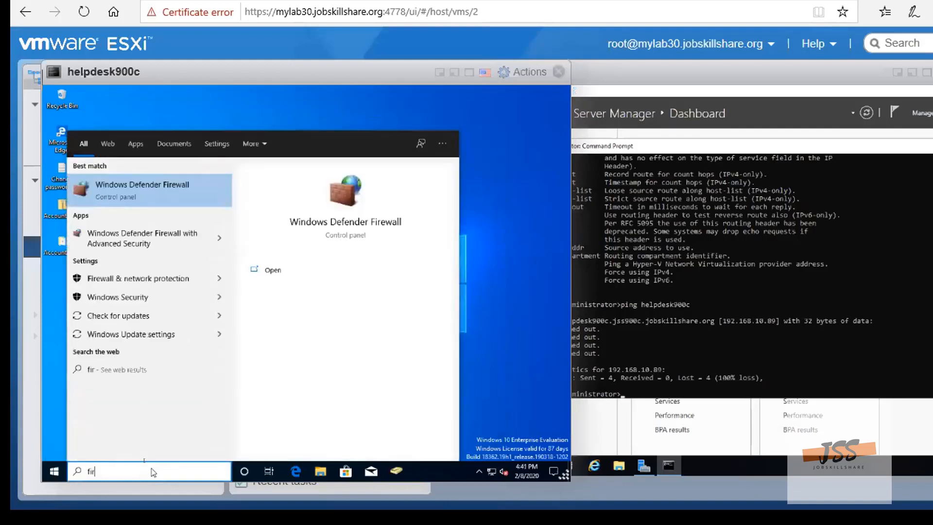
type("w")
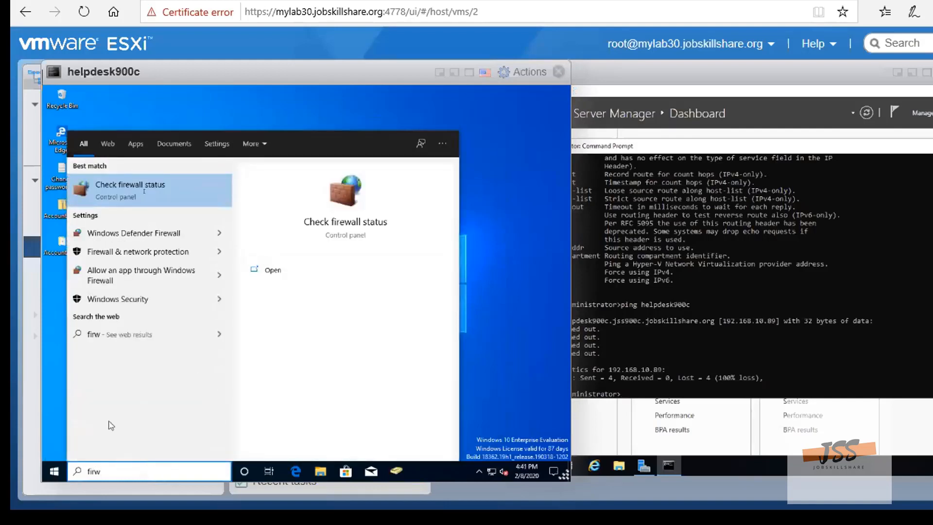
left_click(121, 192)
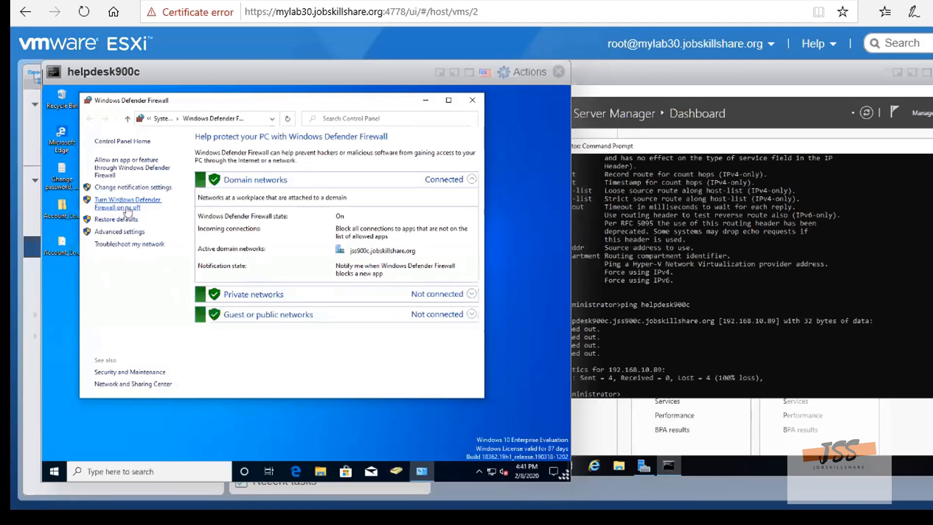
left_click(126, 204)
left_click(130, 208)
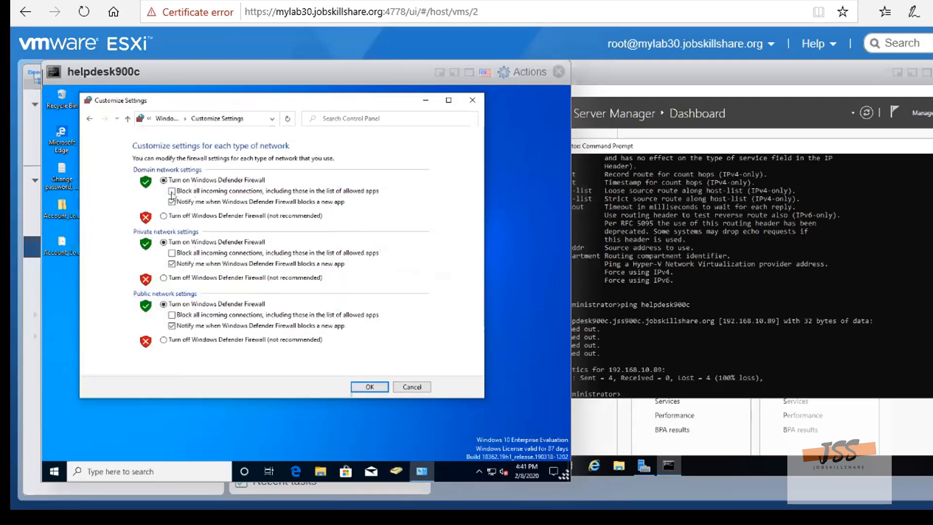
Turn off Windows Defender Firewall for the domain, private and public networks and apply the settings
left_click(163, 216)
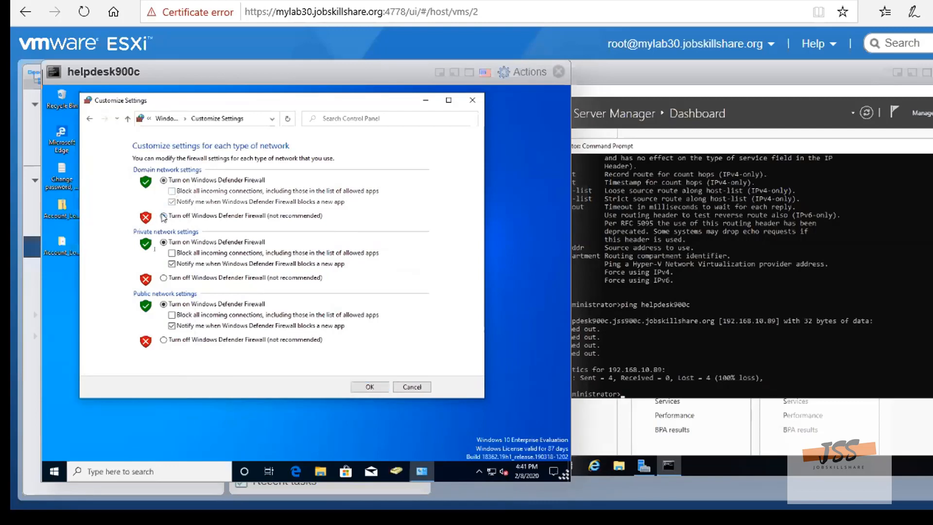
left_click(164, 278)
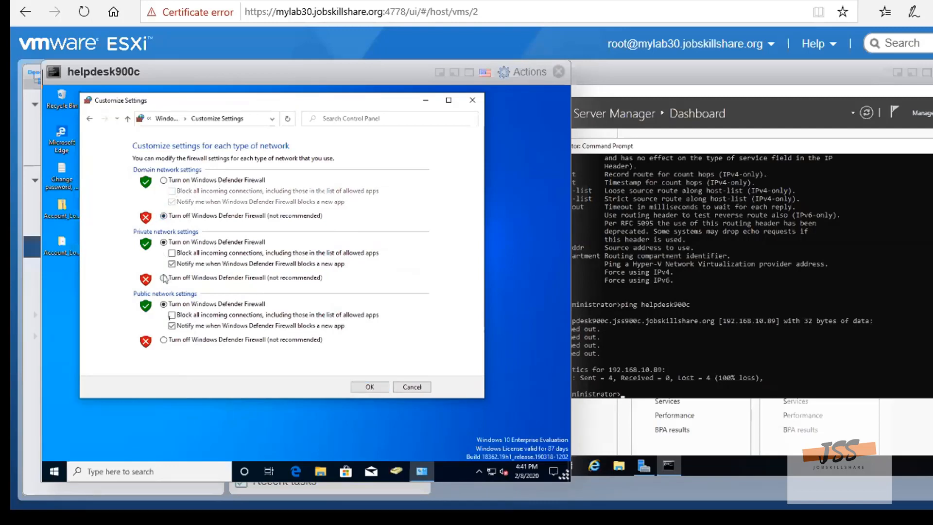
left_click(163, 340)
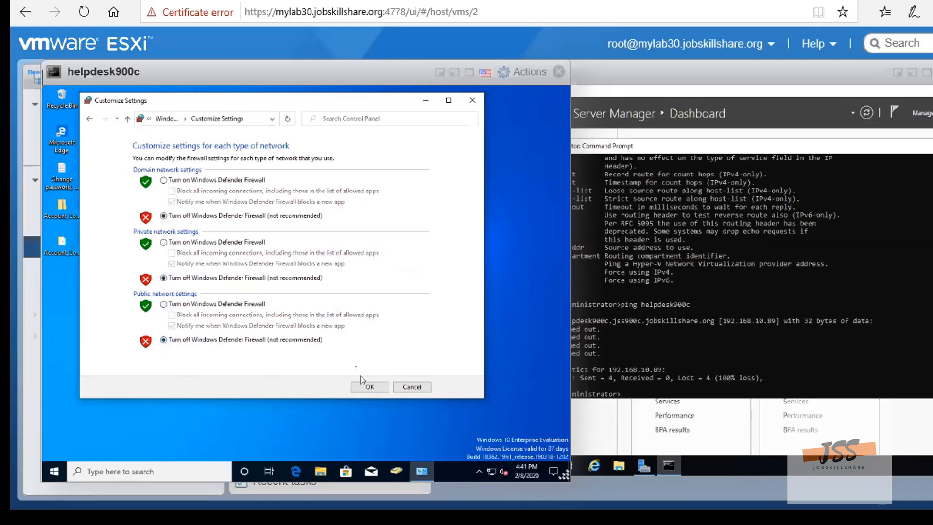
left_click(369, 388)
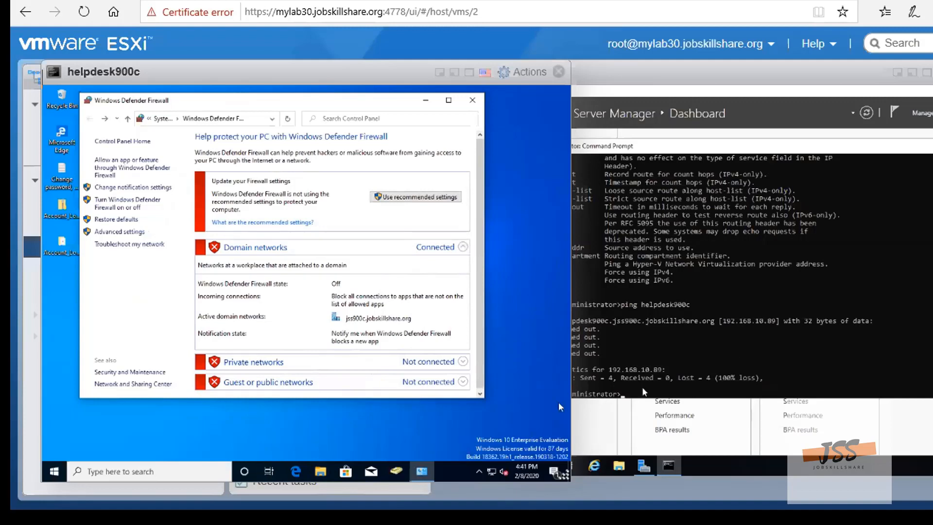
Repeat the ping to helpdesk900c in the dc900c Command Prompt
scroll(644, 391, "down", 1)
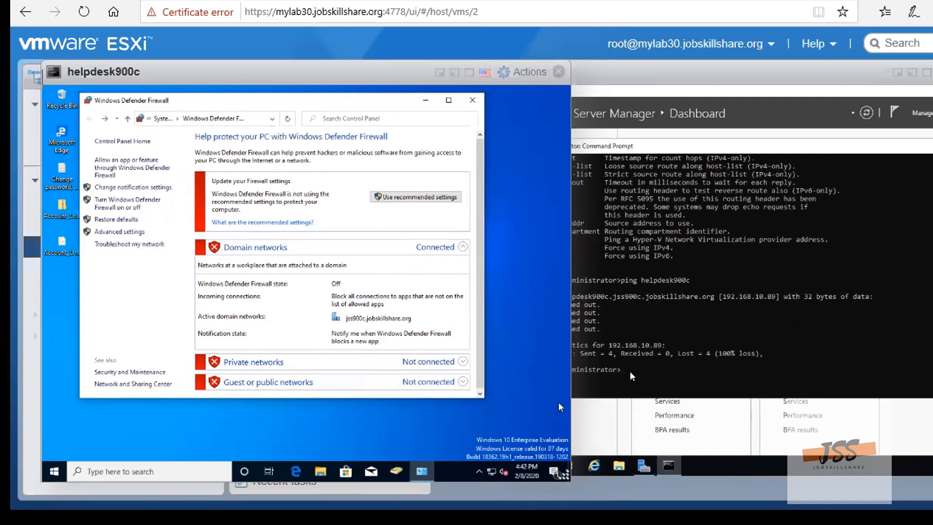
key("Up")
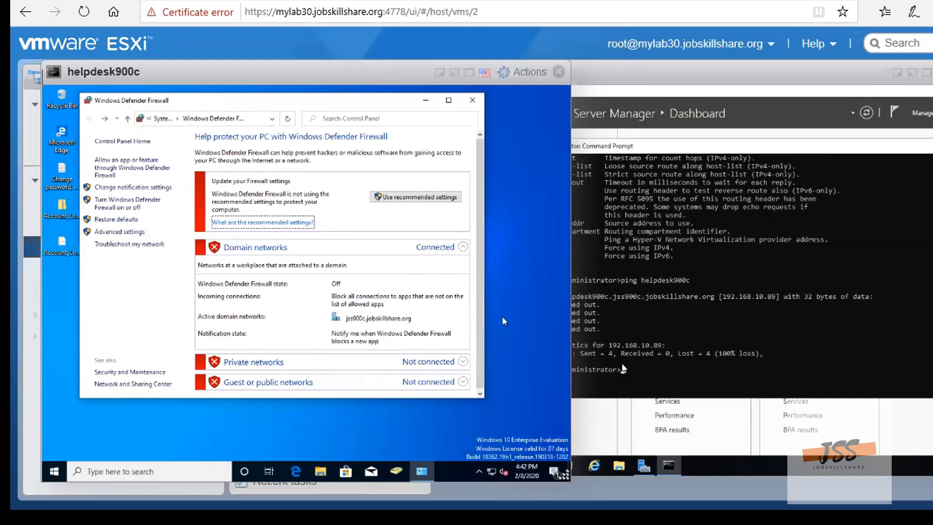
left_click(629, 369)
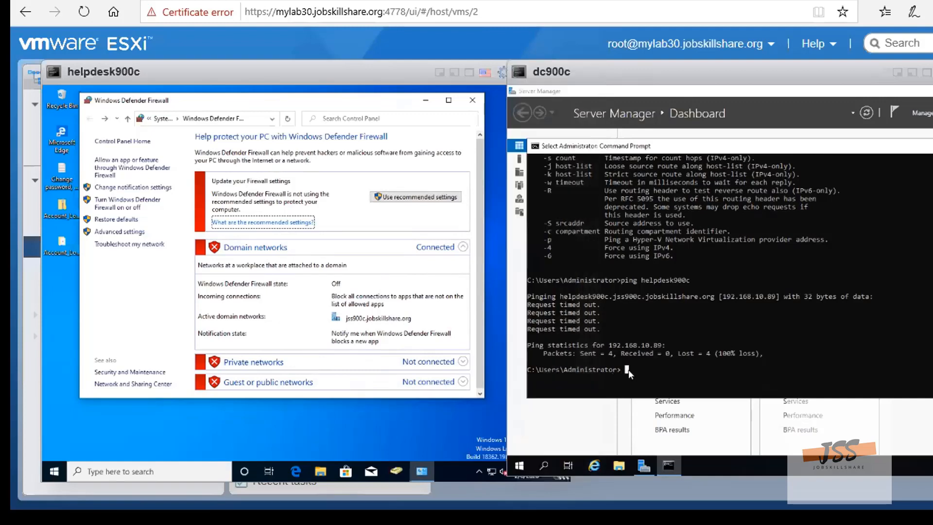
key("Up")
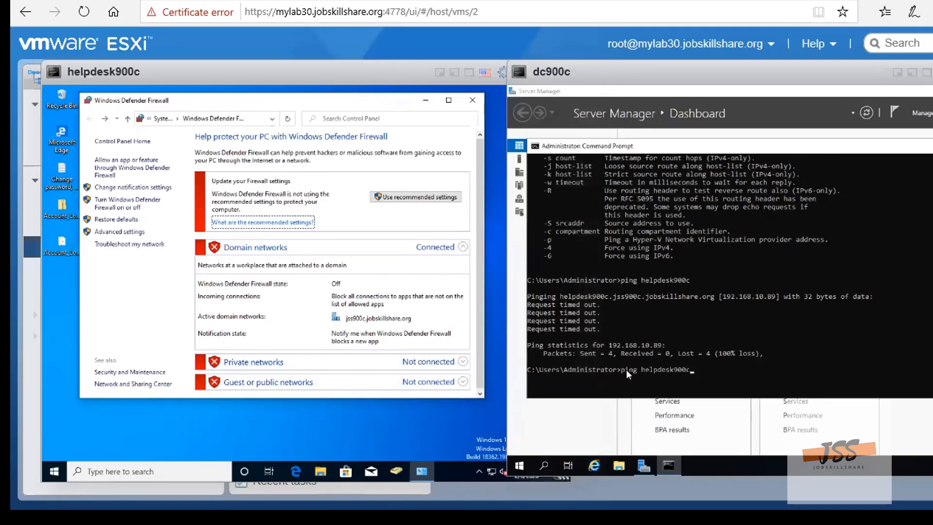
key("Return")
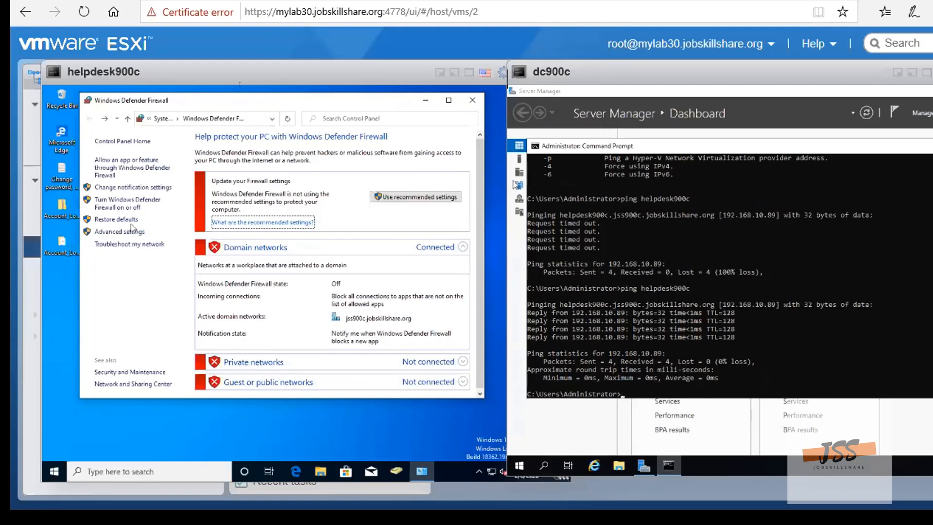
Close Windows Defender Firewall on helpdesk900c and open Remote Desktop Connection on dc900c
left_click(468, 103)
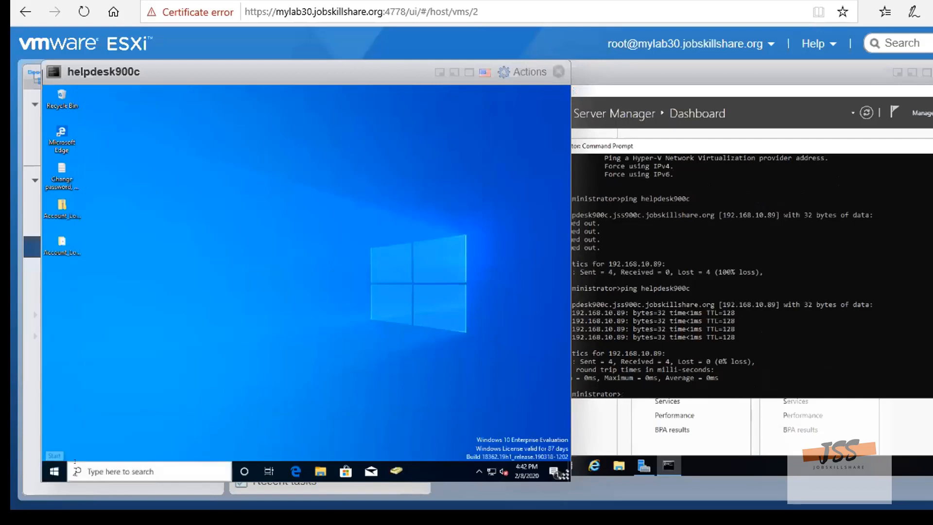
left_click(603, 449)
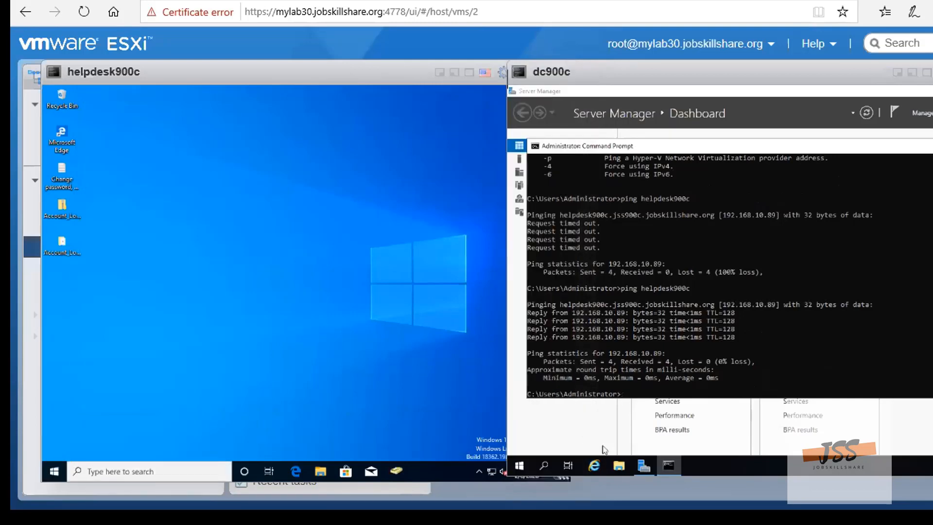
left_click(542, 467)
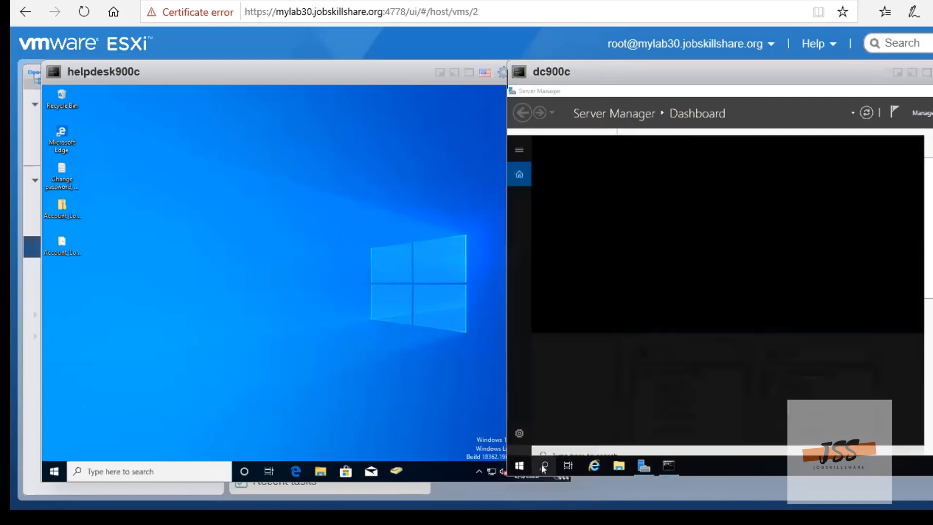
type("reomt")
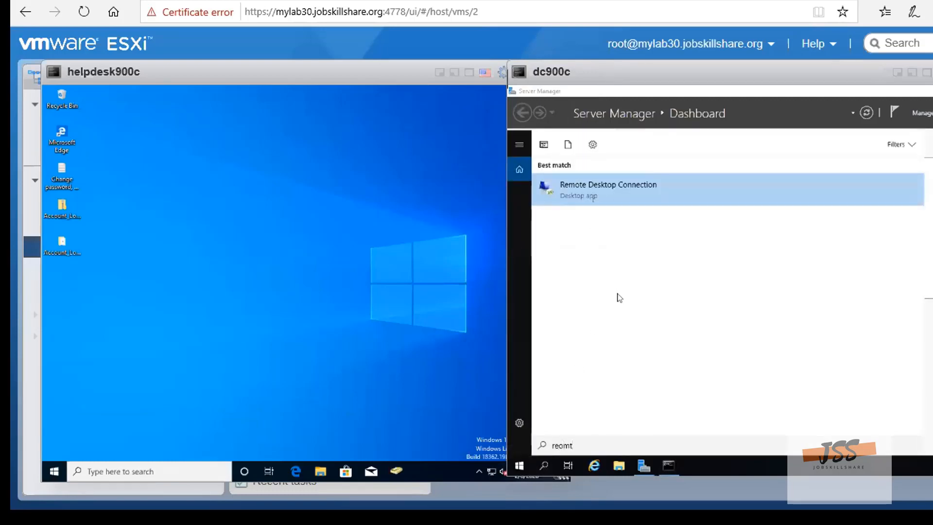
left_click(615, 196)
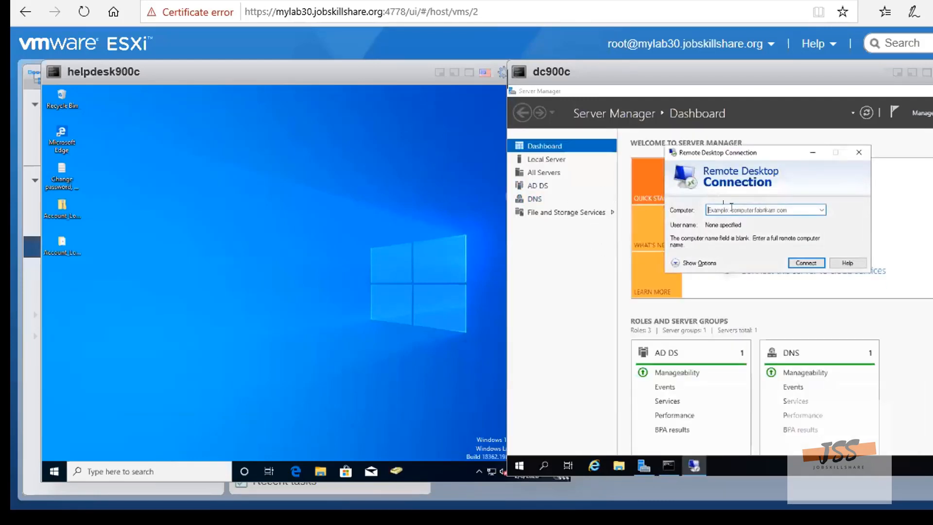
Enter helpdesk900c as the remote computer and start the connection
type("help")
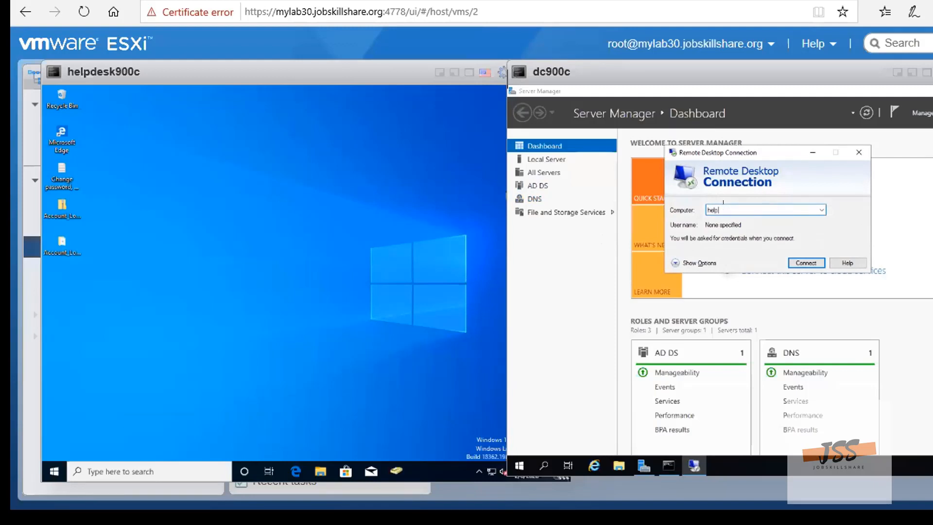
type("desk900c")
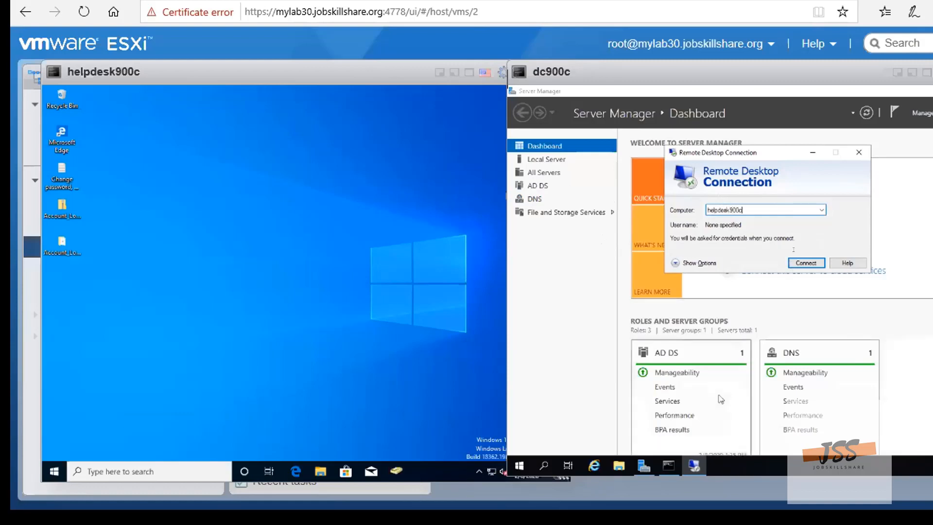
left_click(806, 262)
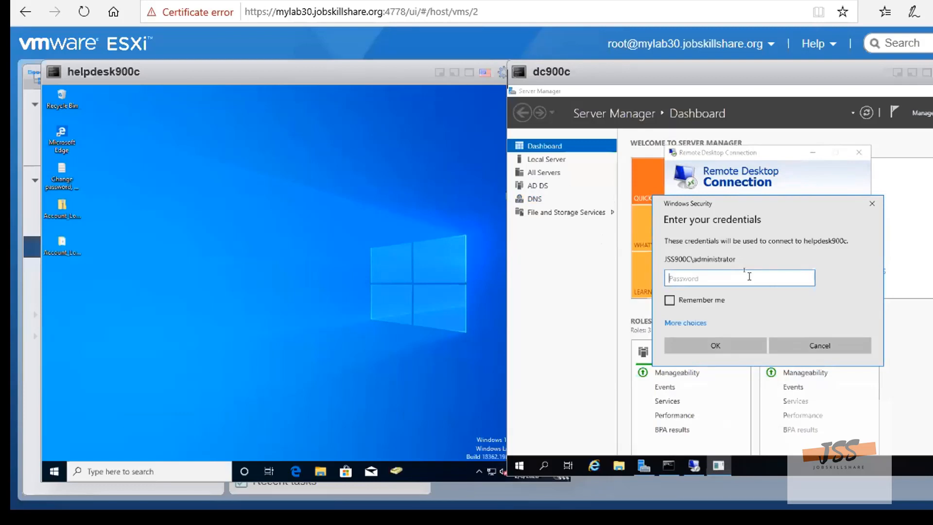
type("••••••")
key("BackSpace")
key("BackSpace")
key("BackSpace")
key("BackSpace")
key("BackSpace")
key("BackSpace")
Choose to use a different account for the helpdesk900c connection and enter the domain user's user name
left_click(686, 323)
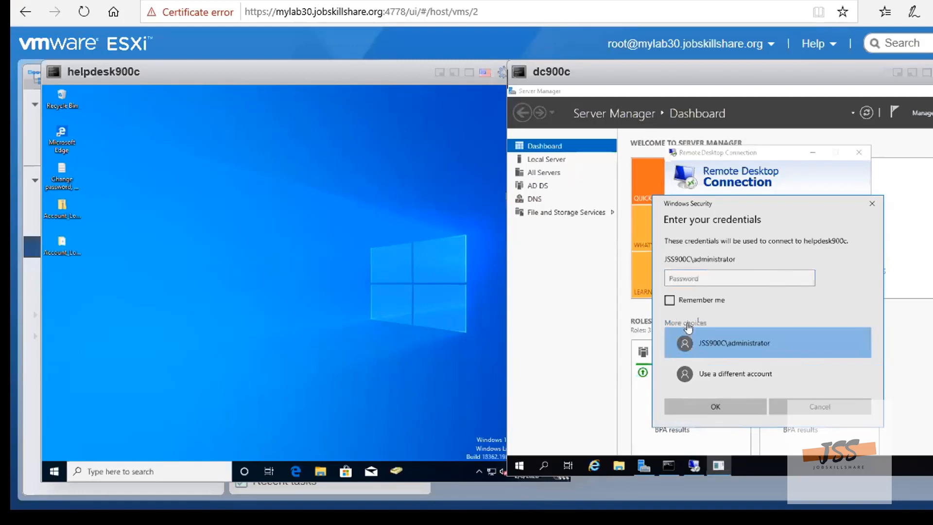
left_click(710, 375)
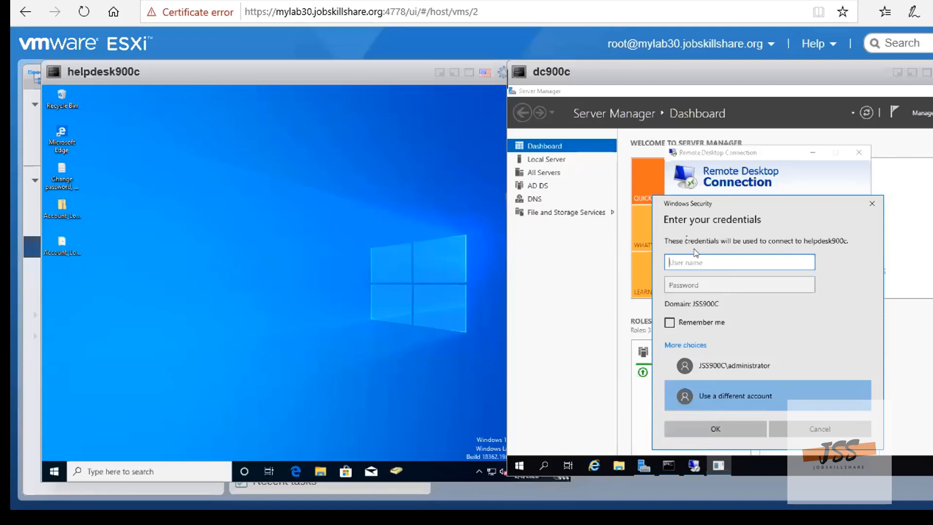
type("he")
type("l")
key("BackSpace")
key("BackSpace")
key("BackSpace")
key("BackSpace")
type("al")
key("BackSpace")
key("BackSpace")
type("al")
Enter the account password for the domain user and submit the credentials
left_click(699, 286)
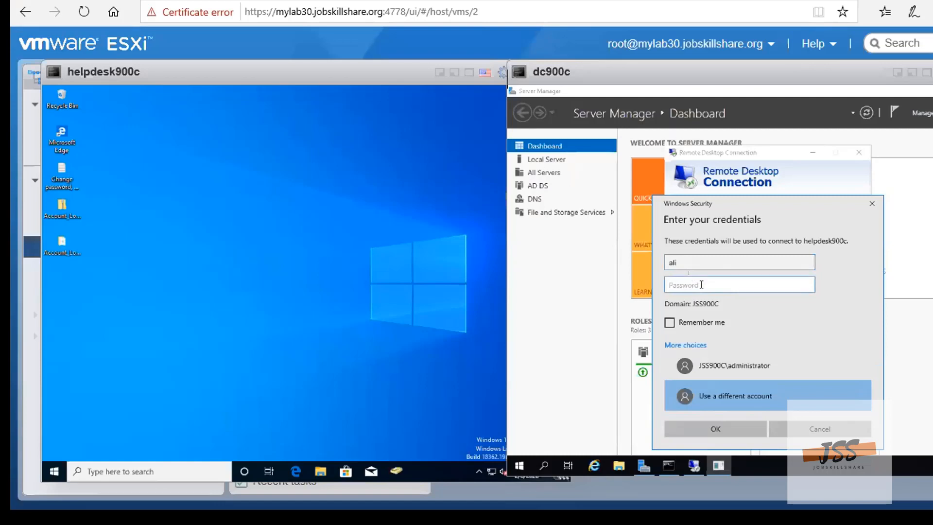
type("*****")
left_click(729, 431)
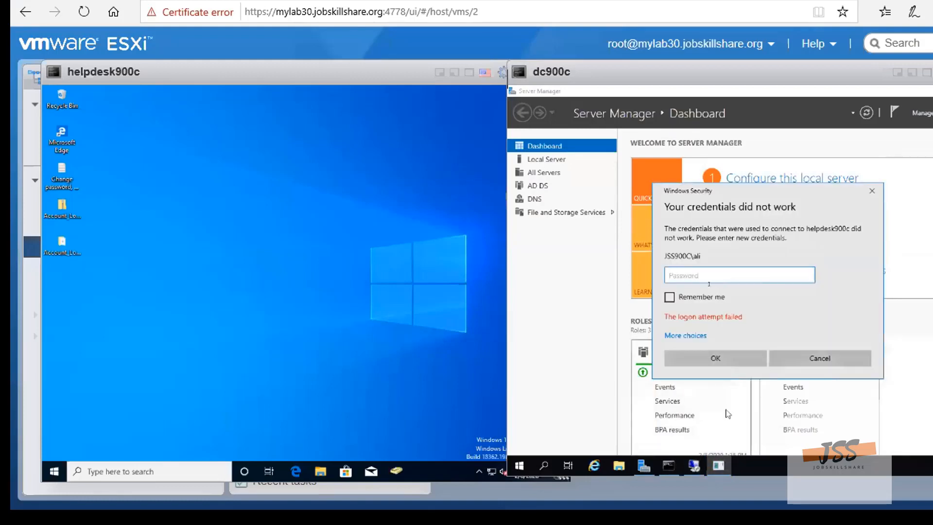
type("•••")
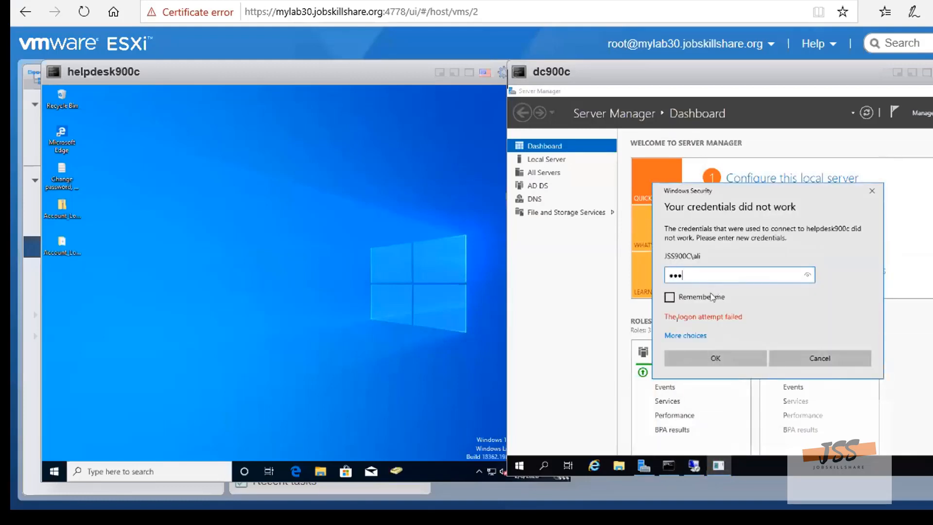
key("BackSpace")
key("BackSpace")
key("BackSpace")
Retry the helpdesk900c sign-in with the same domain account by entering its password again
left_click(692, 336)
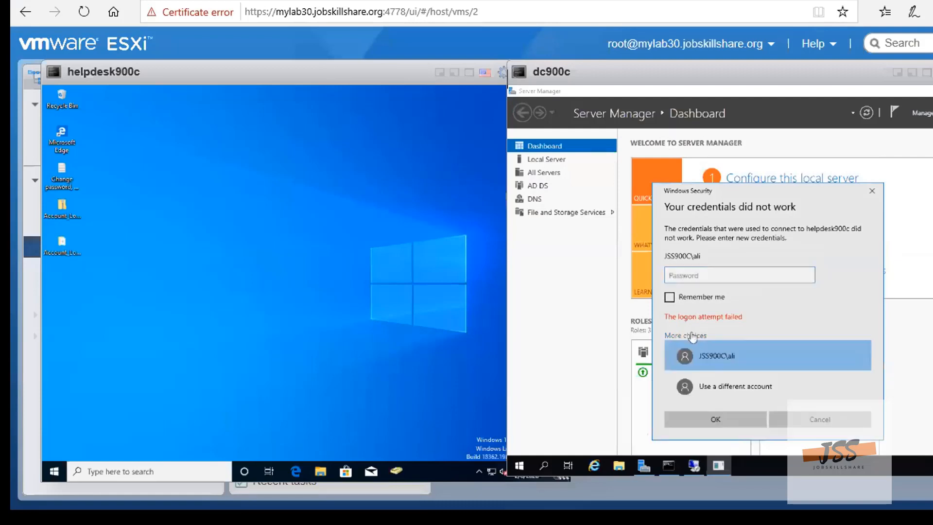
left_click(698, 276)
type("*********")
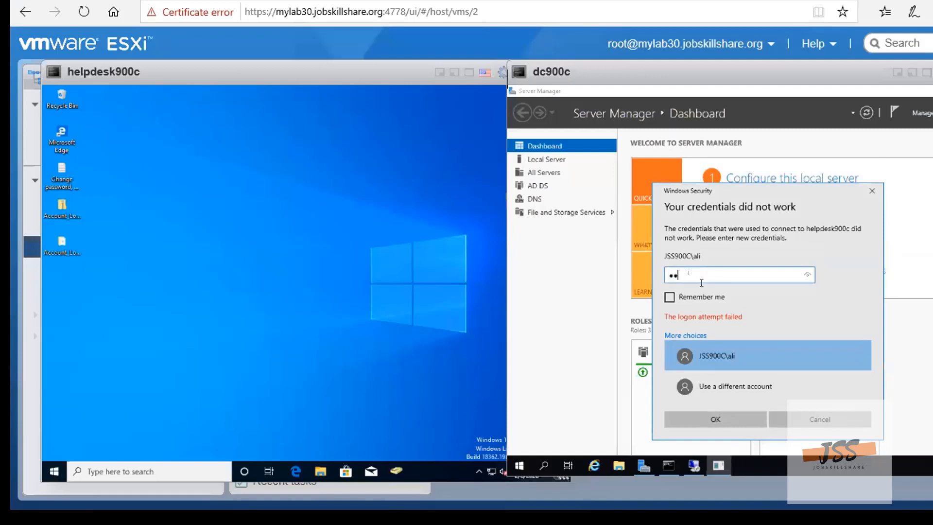
left_click(718, 418)
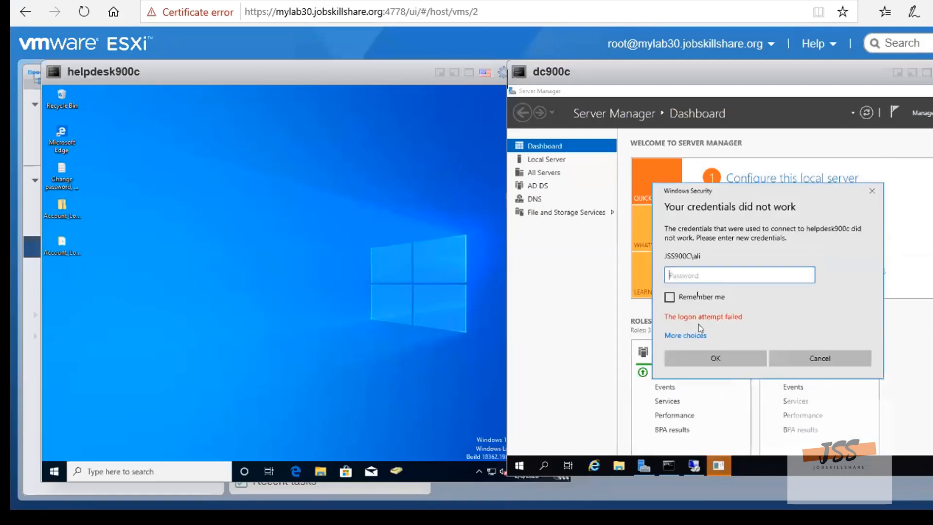
Make another sign-in attempt for the domain user by filling in the account password and submitting it
type("*")
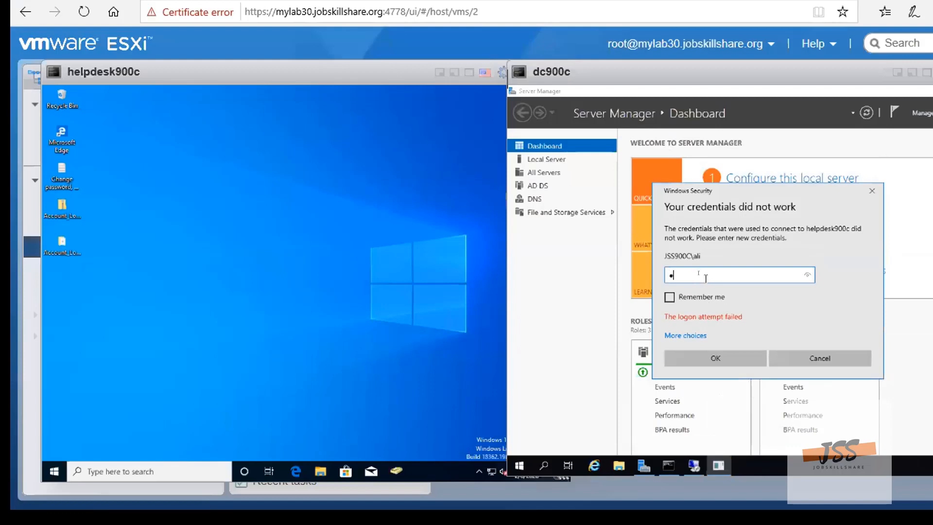
type("********")
left_click(712, 361)
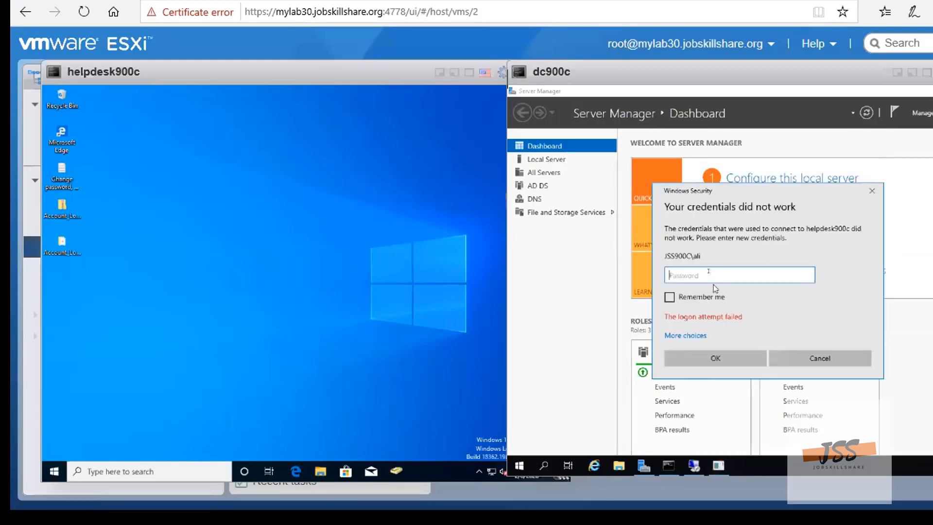
Submit two more helpdesk900c sign-in attempts for the domain user, entering the account password each time
type("*****")
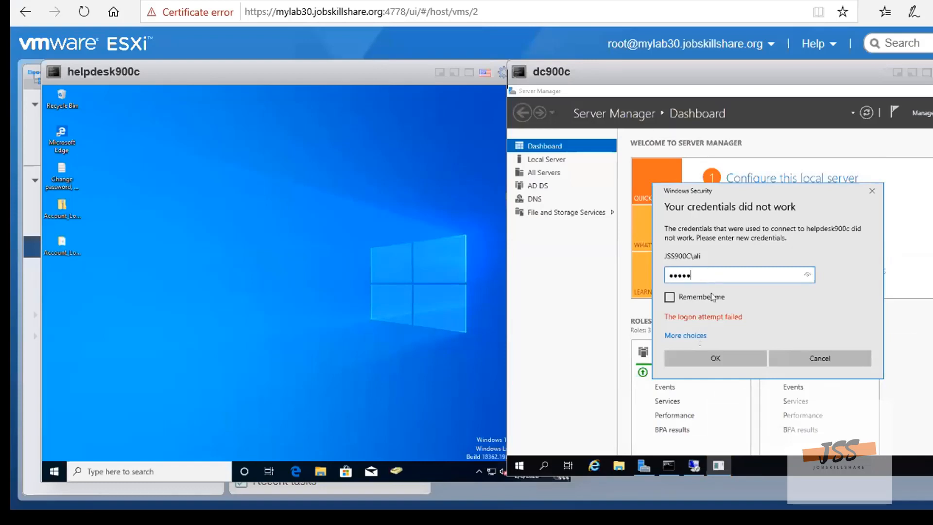
type("*")
left_click(715, 359)
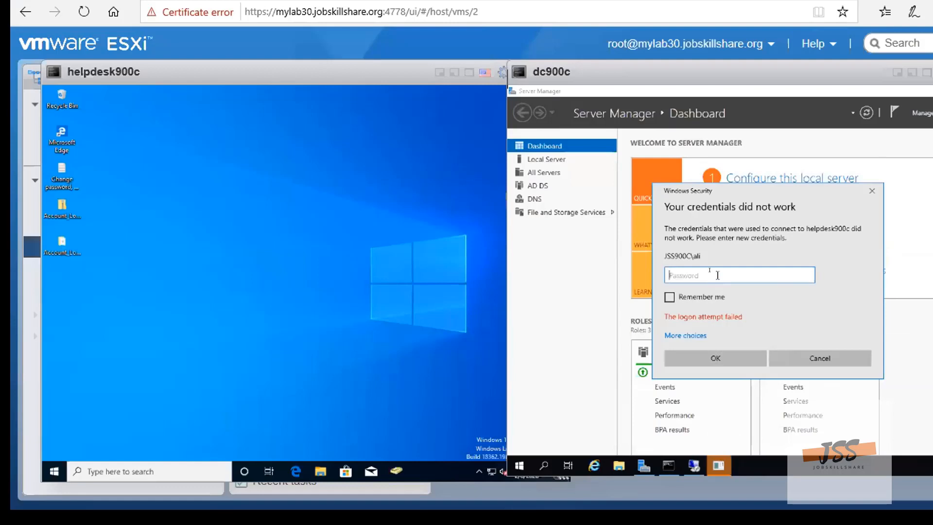
type("******")
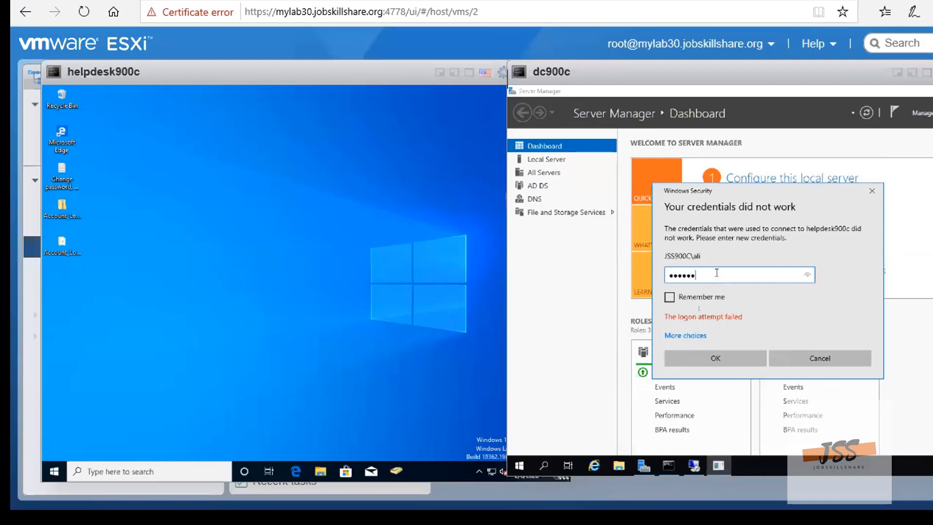
left_click(716, 360)
Submit a further account password for helpdesk900c and bring the Remote Desktop Connection window to the front
type("********")
left_click(715, 358)
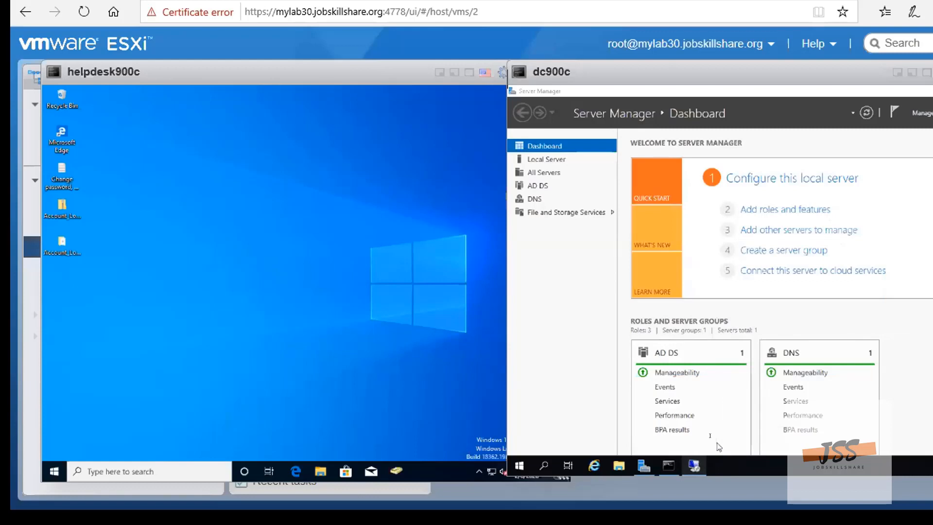
mouse_move(695, 465)
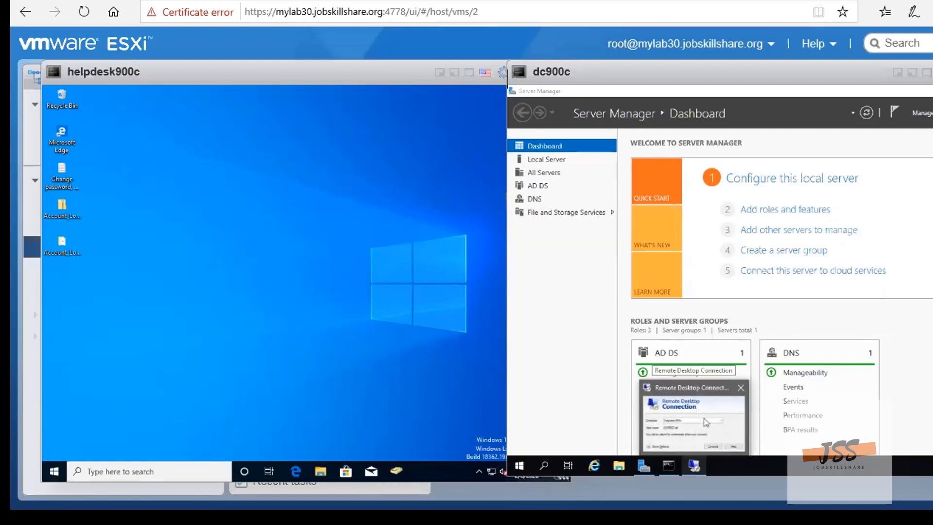
left_click(706, 423)
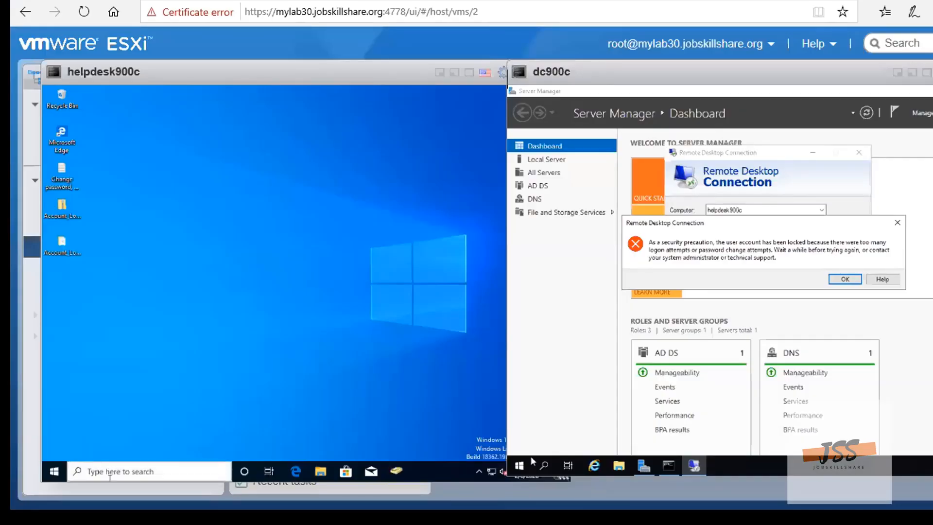
Find and open Account Lockout Examiner on helpdesk900c, allowing it to make changes to the device
left_click(110, 474)
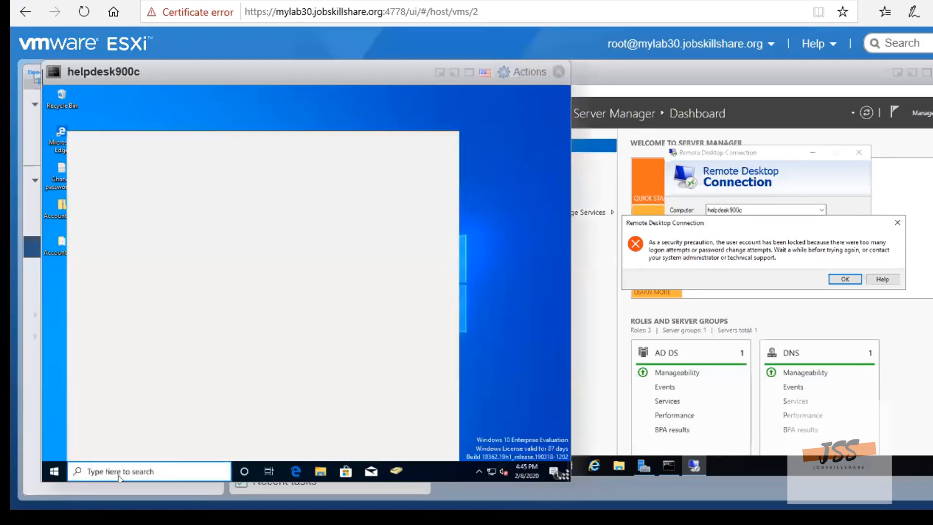
type("lo")
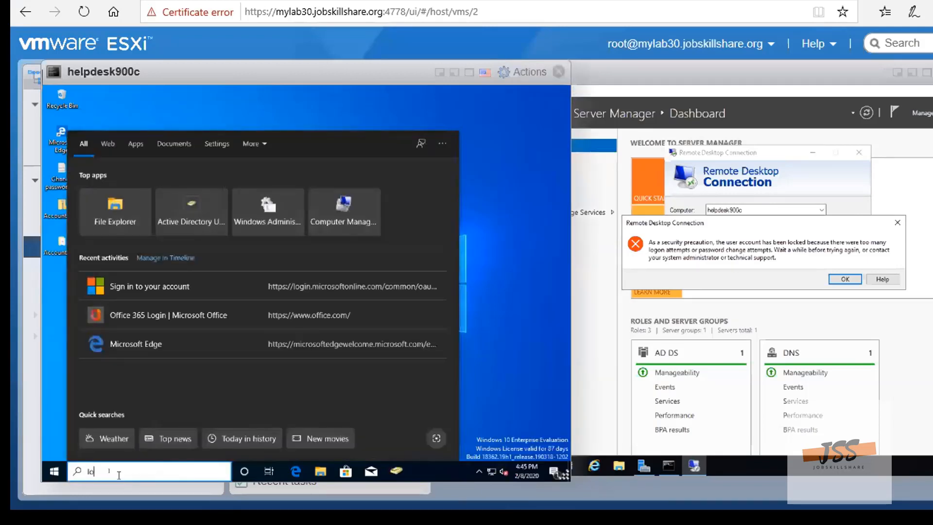
type("ck")
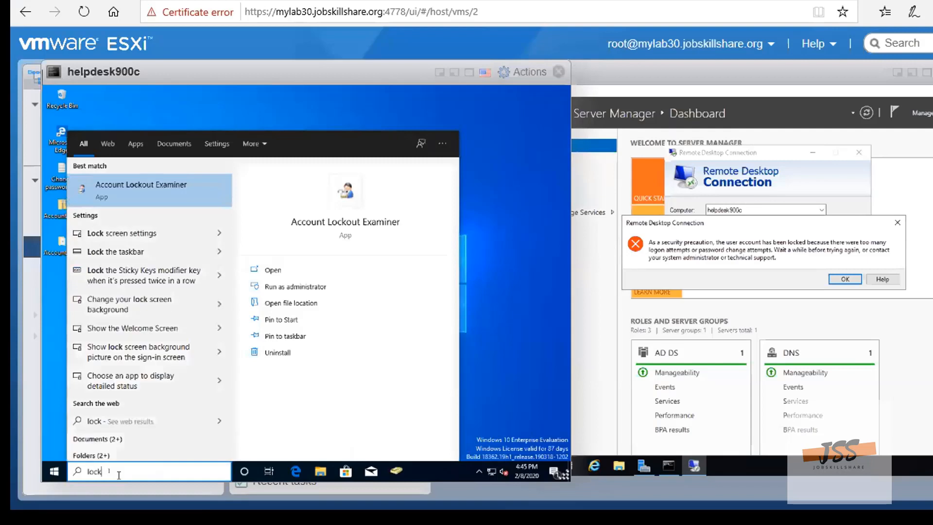
left_click(130, 191)
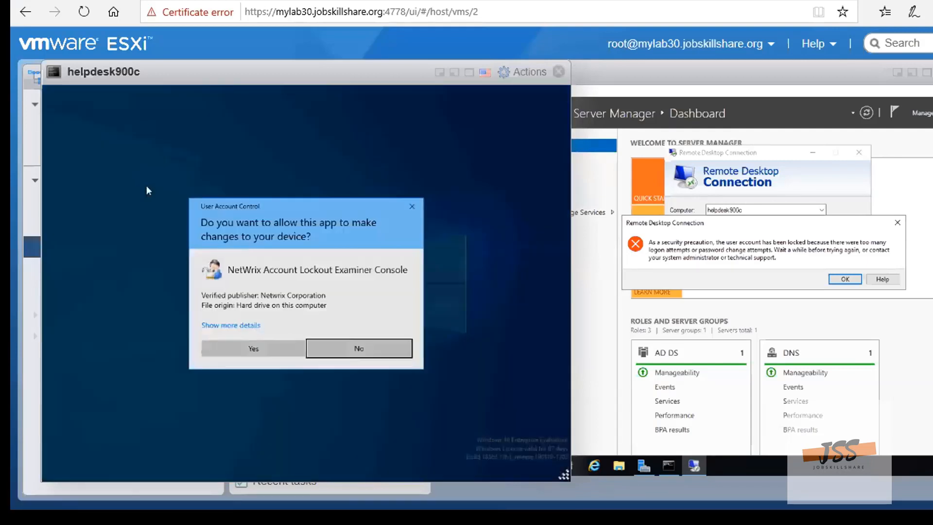
left_click(266, 349)
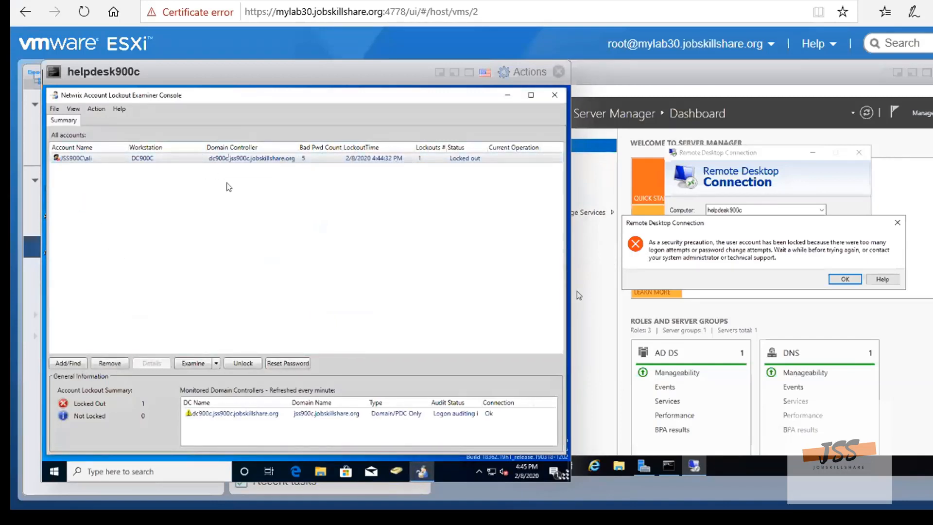
Unlock the locked-out domain account in Account Lockout Examiner, select its unlock session and return to the dc900c console
right_click(249, 158)
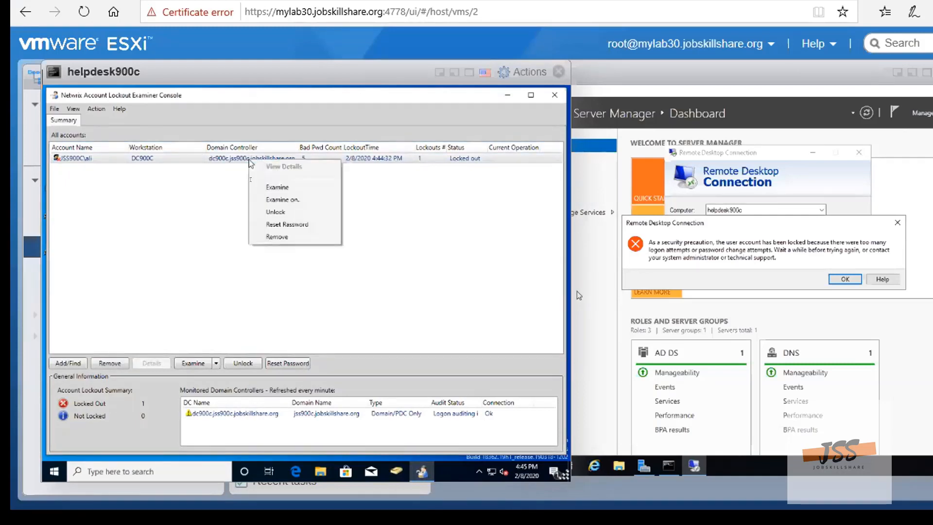
left_click(275, 212)
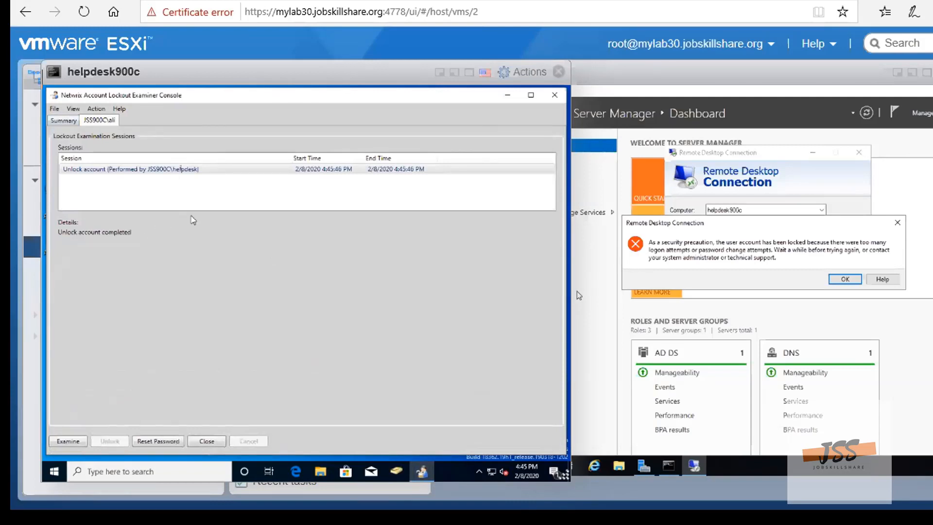
left_click(192, 170)
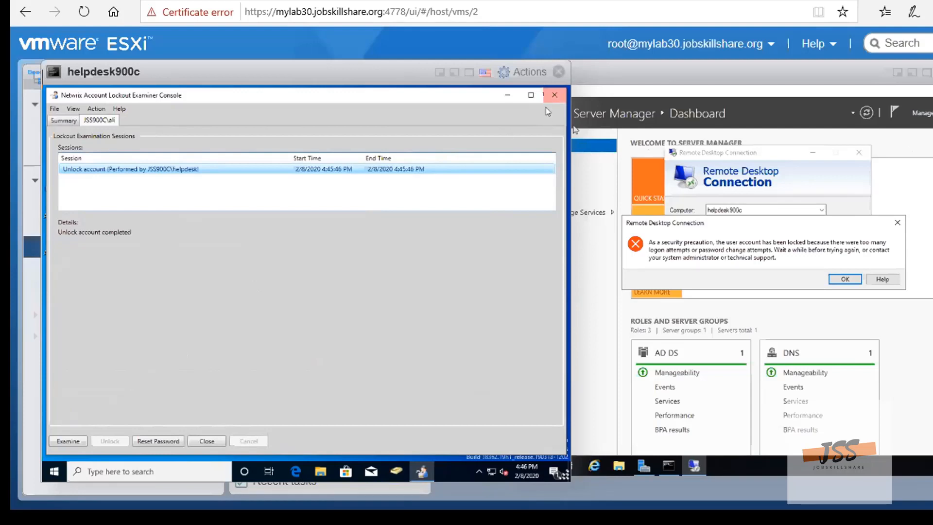
left_click(893, 165)
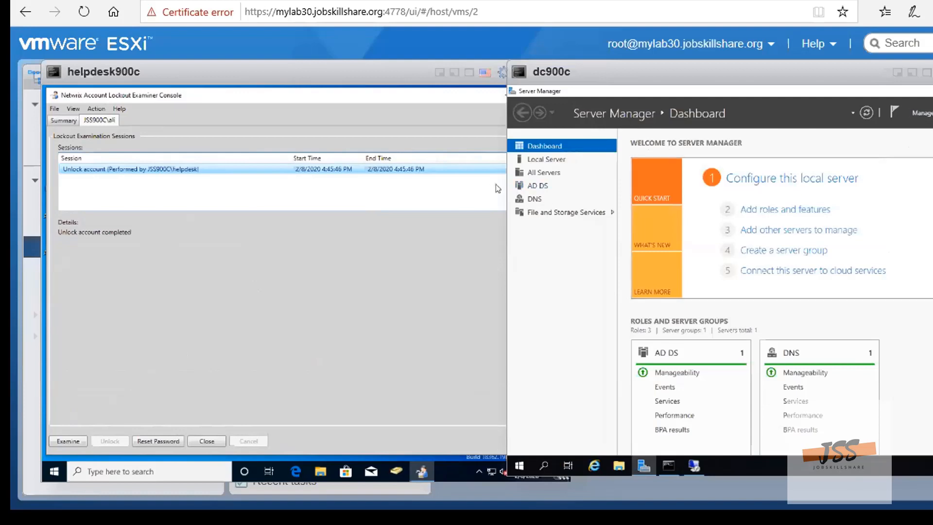
left_click(932, 113)
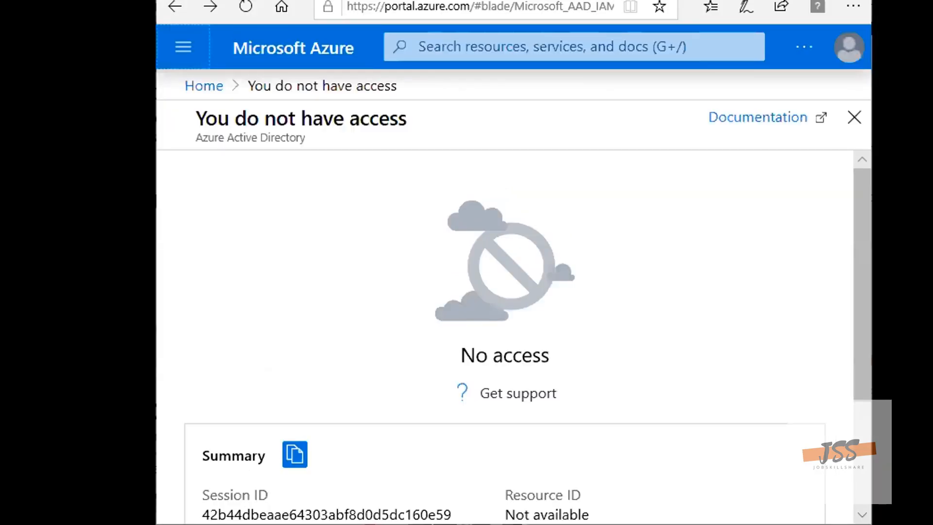
Switch from the Azure portal to the Practice Labs CompTIA A+ lab and power on PLABWIN701
key("alt+F4")
left_click(403, 280)
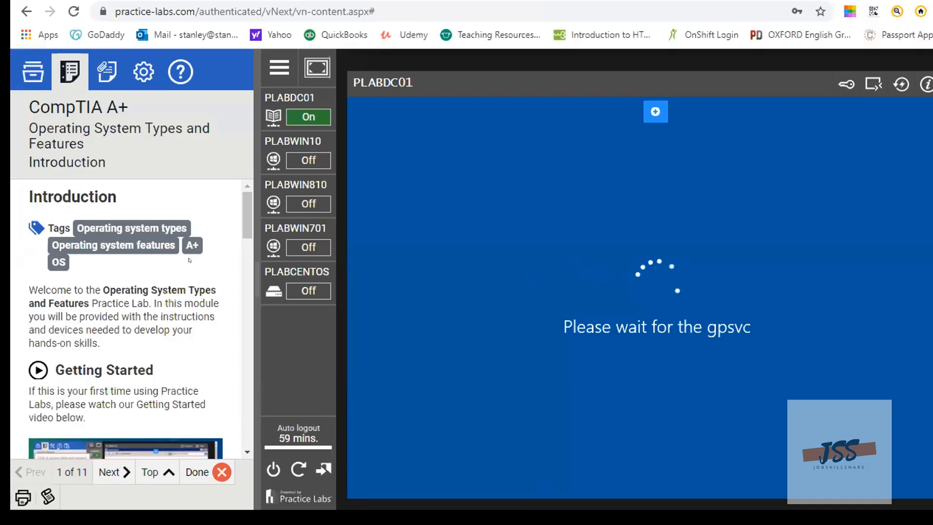
mouse_move(284, 226)
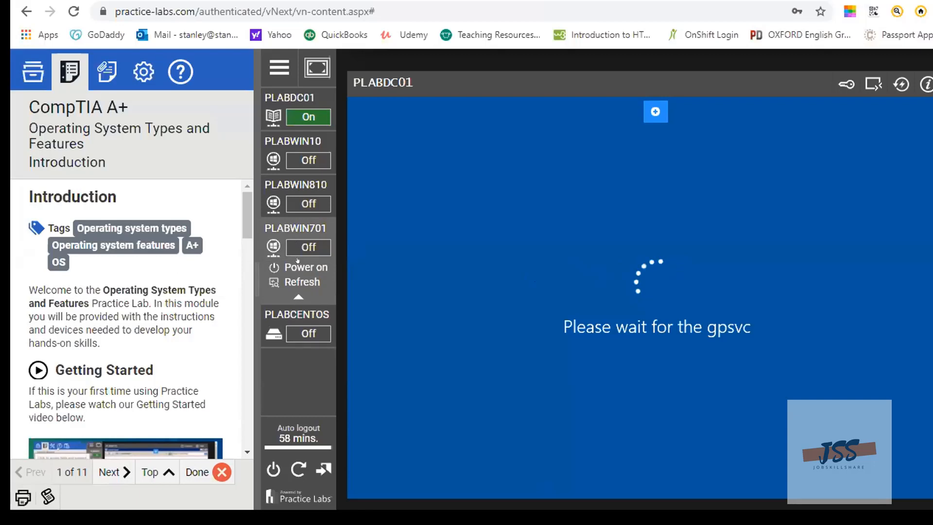
left_click(307, 266)
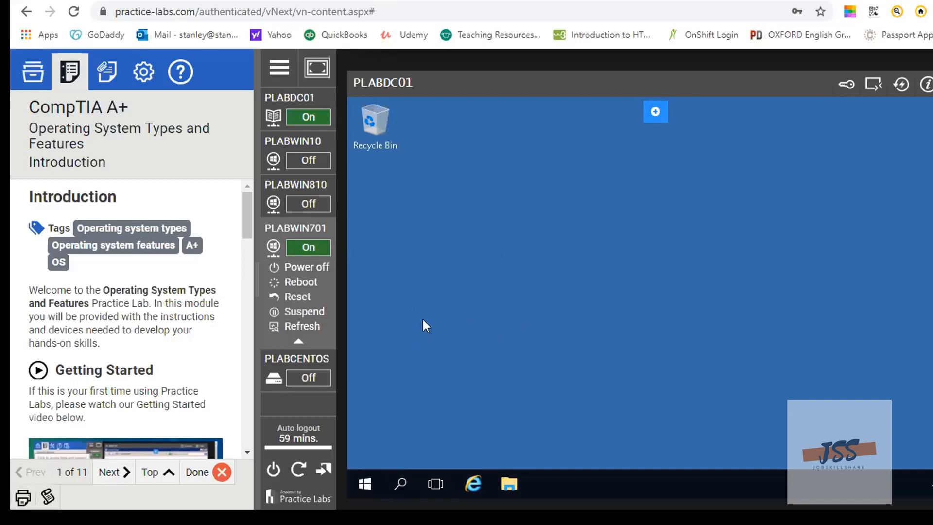
Power off the domain controller PLABDC01 and look through the guide on powering on devices
left_click(273, 117)
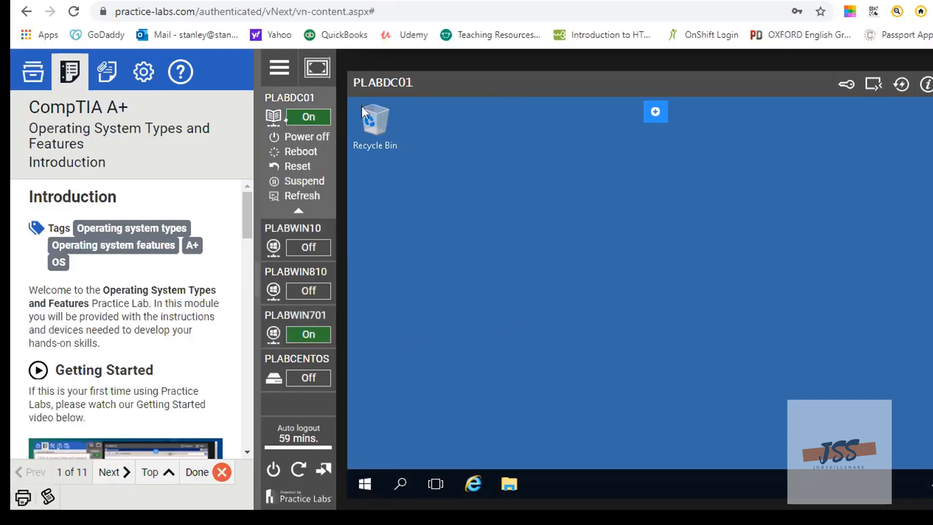
left_click(298, 135)
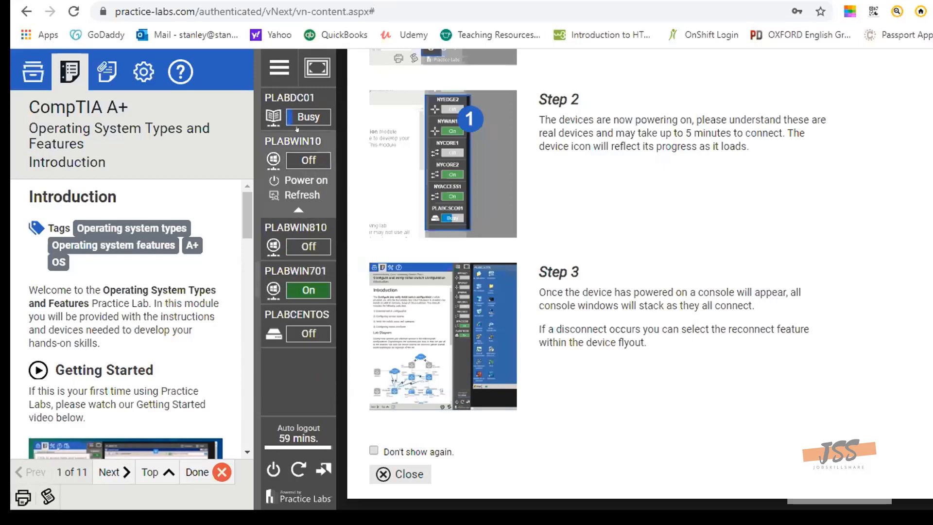
mouse_move(306, 121)
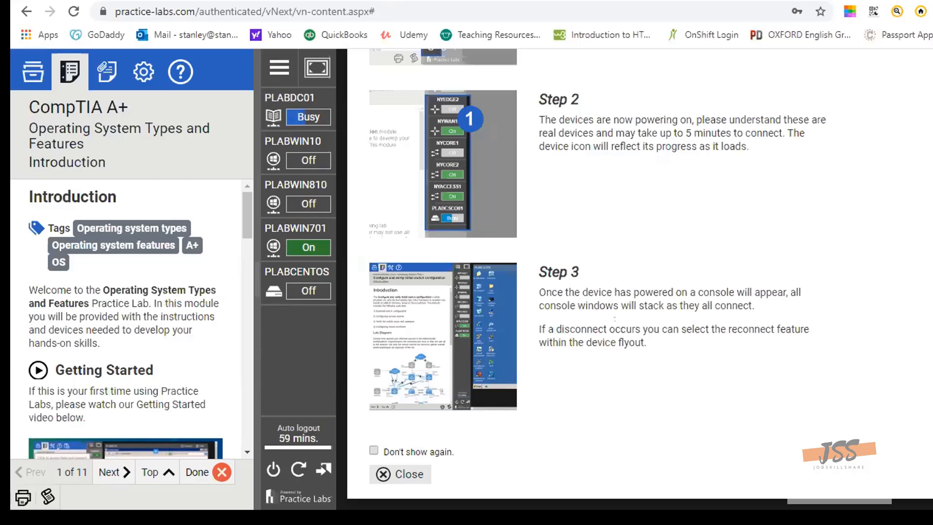
scroll(615, 318, "up", 4)
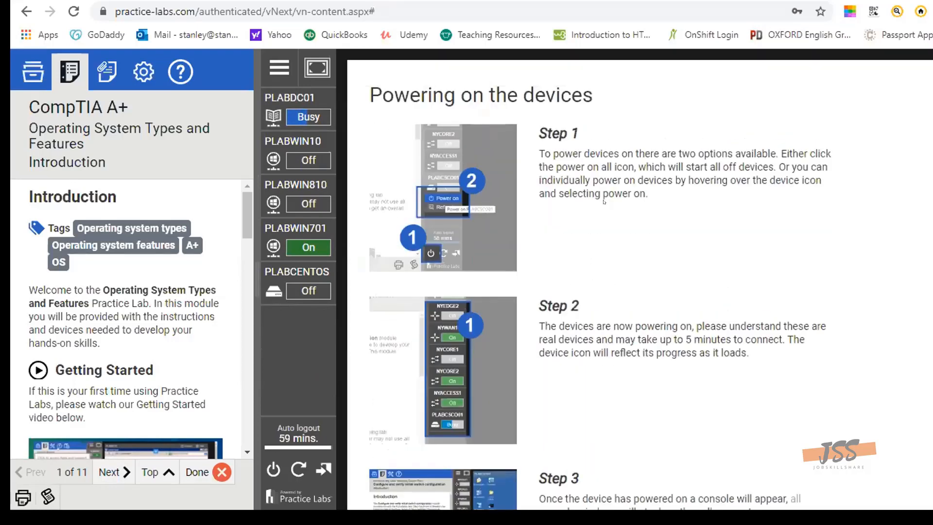
scroll(684, 270, "down", 4)
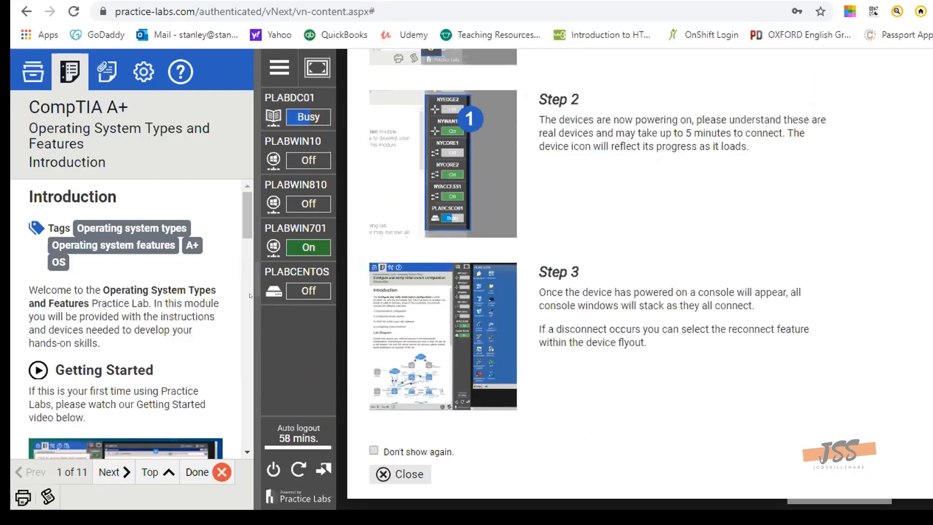
Bring up the PLABWIN701 console and dismiss its logon error to get back to the Administrator sign-in screen
left_click(274, 238)
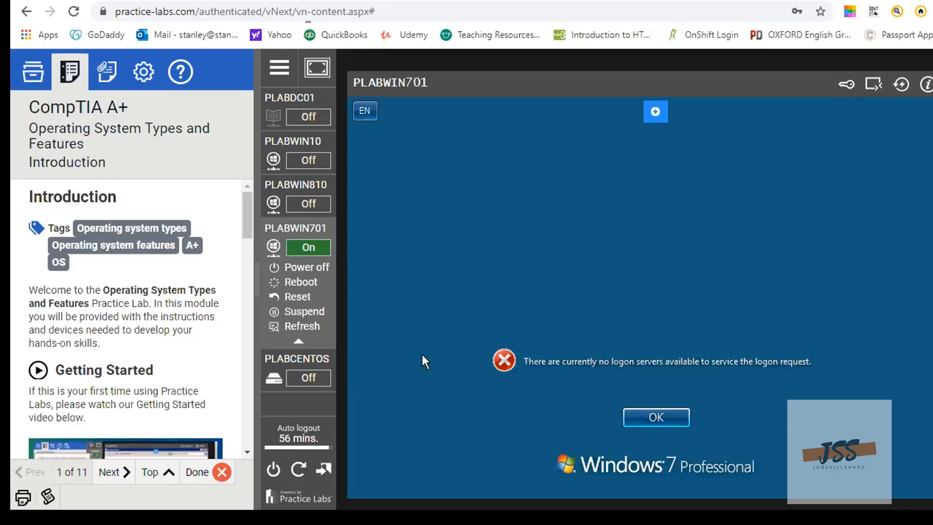
left_click(657, 418)
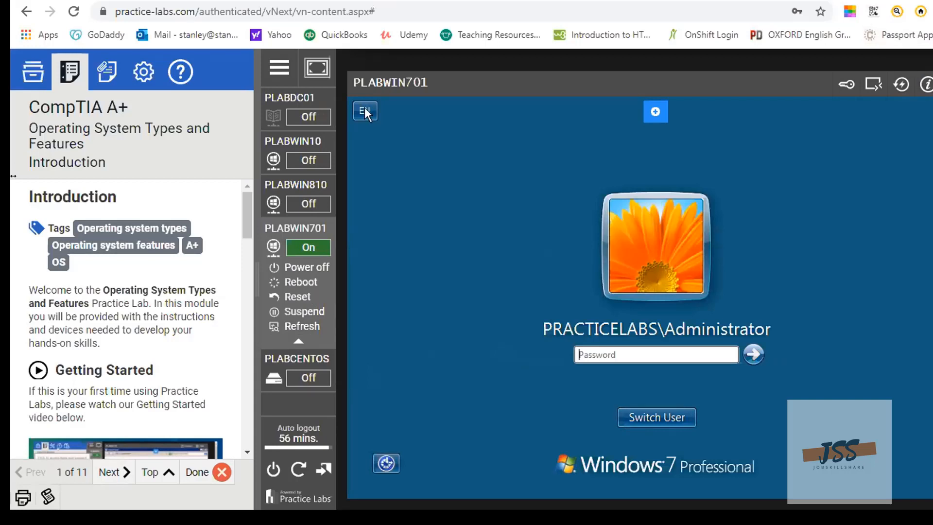
right_click(60, 204)
left_click(87, 215)
left_click(665, 359)
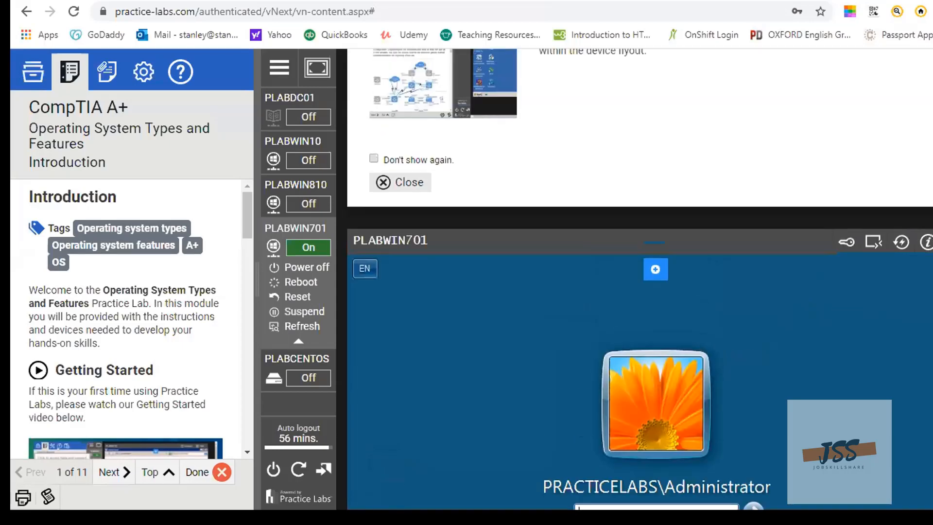
Try to sign in to PLABWIN701 as PRACTICELABS\Administrator with the account password while PLABDC01 is off, and dismiss the error
scroll(639, 279, "down", 6)
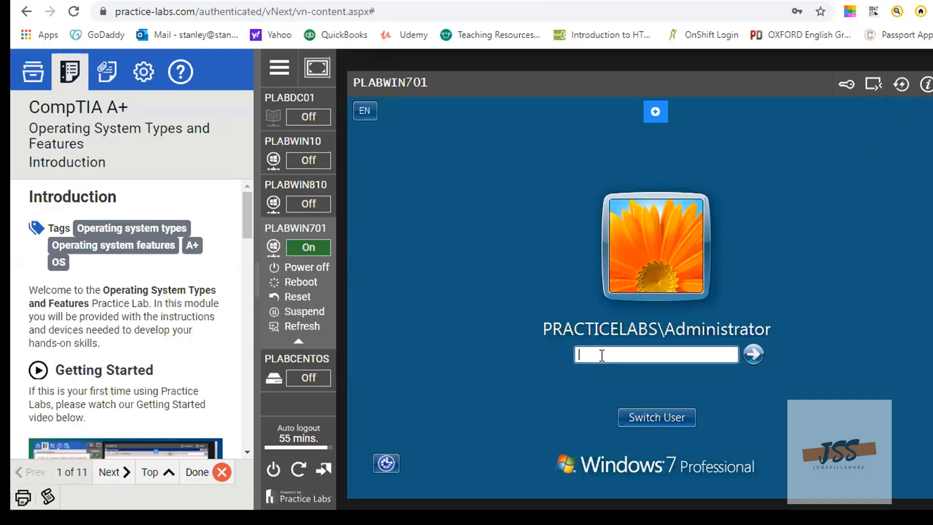
type("P")
key("BackSpace")
type("Passw0rd")
left_click(751, 354)
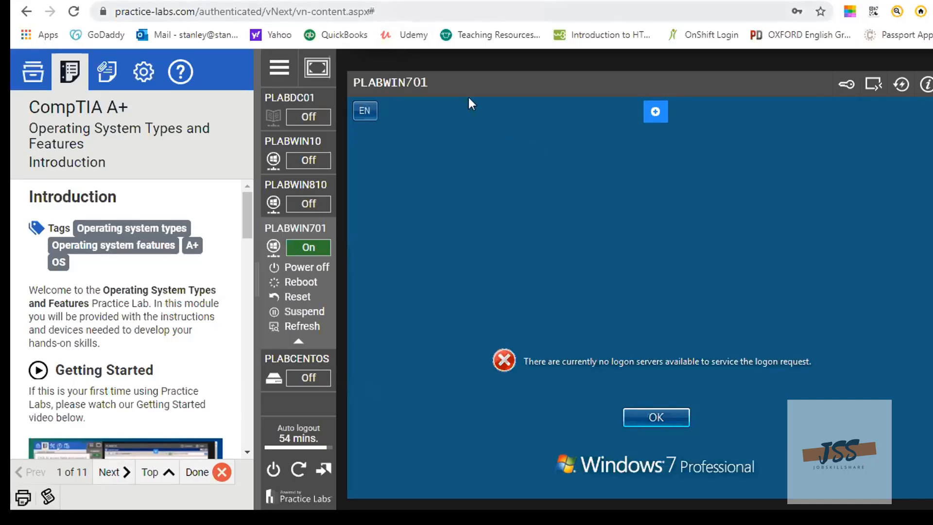
left_click(655, 417)
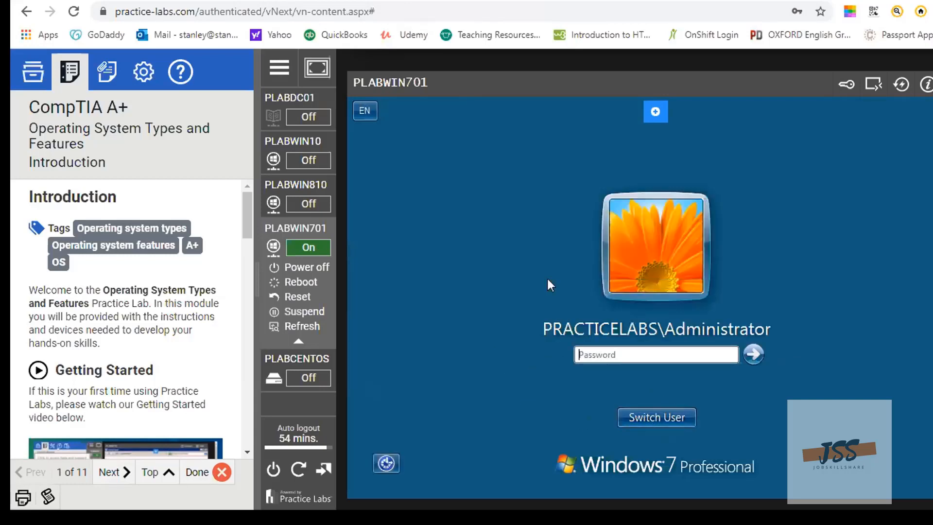
Power PLABDC01 back on and close the guide above the PLABWIN701 console
left_click_drag(672, 83, 673, 105)
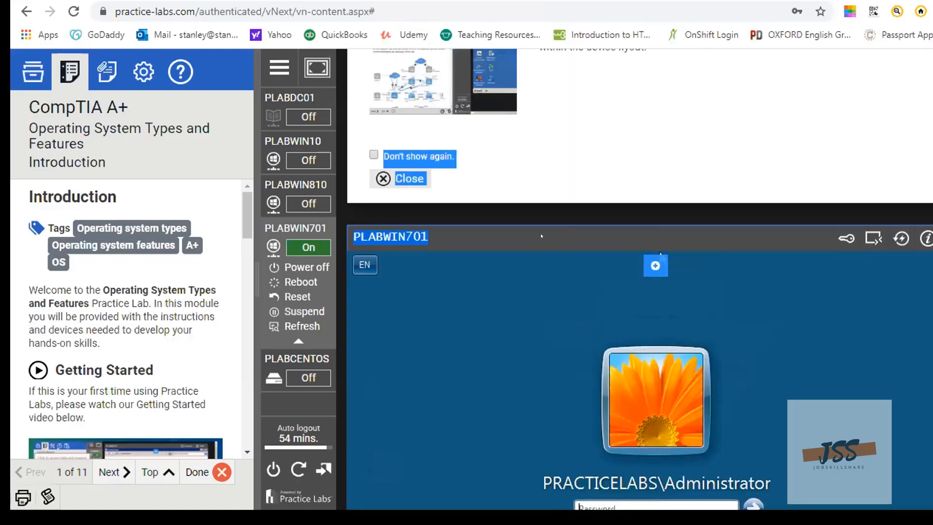
mouse_move(291, 119)
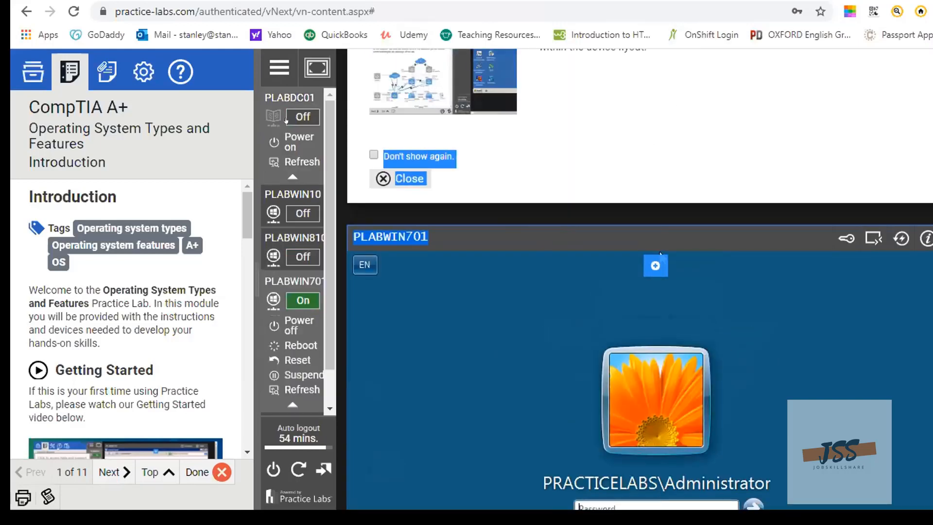
left_click(297, 141)
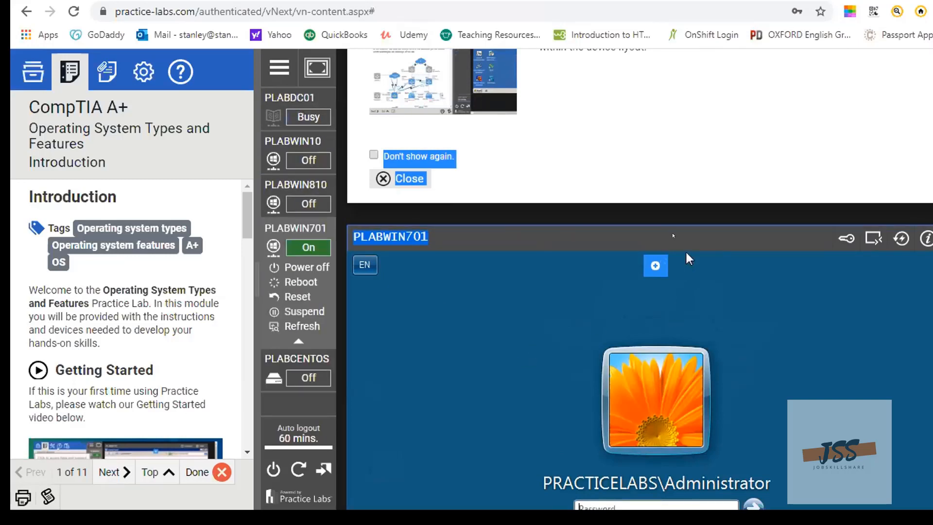
left_click(413, 179)
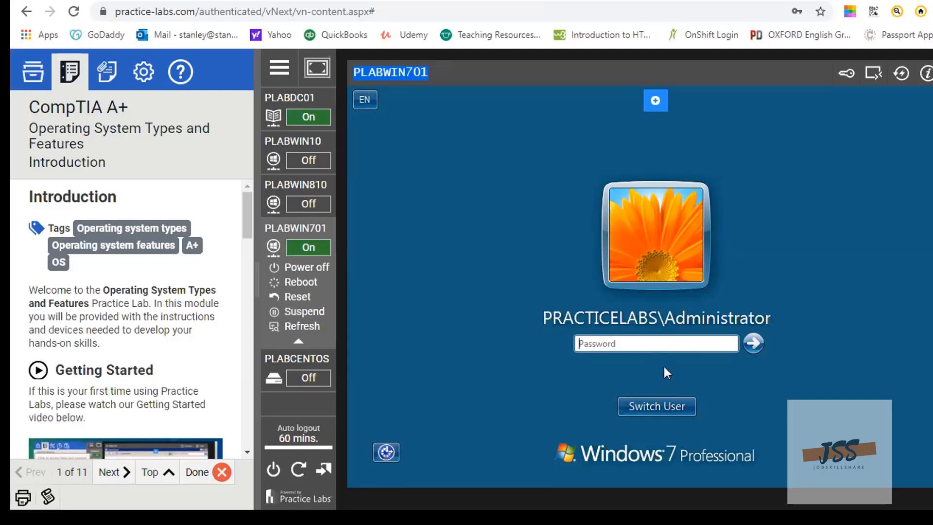
Sign in to PLABWIN701 as PRACTICELABS\Administrator by entering the account password again with PLABDC01 running
left_click(669, 346)
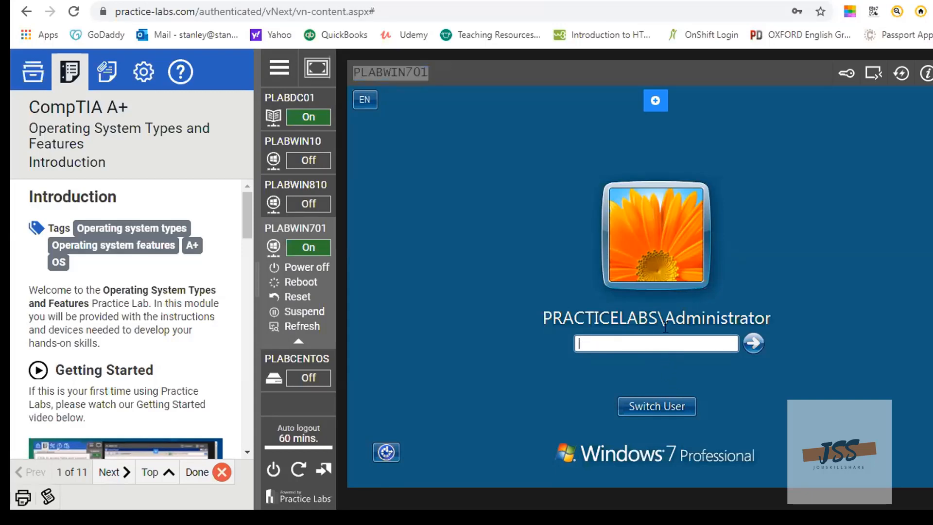
type("Pa")
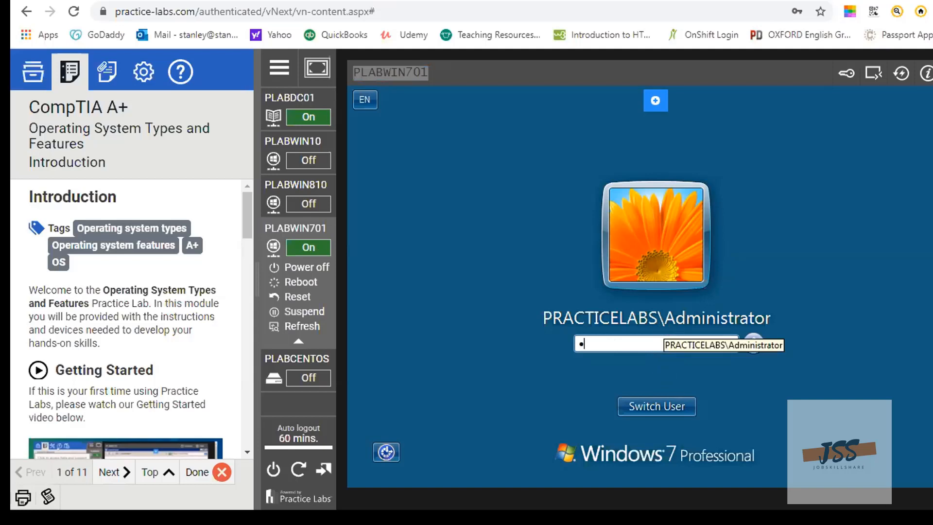
type("ssword")
left_click(753, 343)
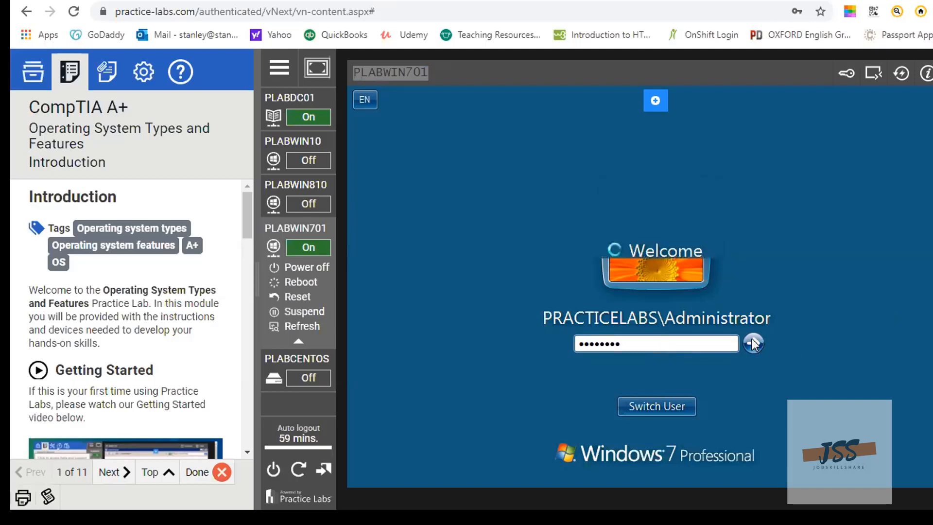